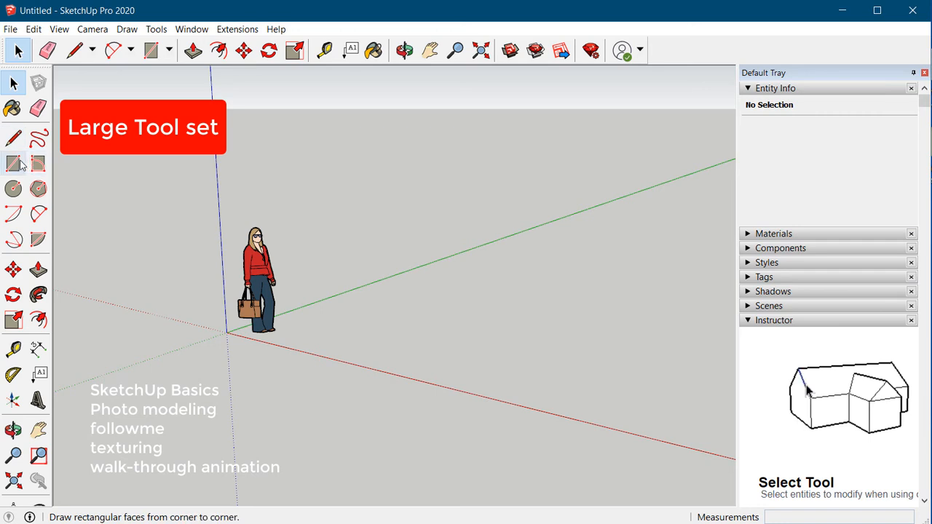
# Switch to Photos and mark equal height intervals up the left facade in paintedBld.jpg with seven short blue strokes.
pyautogui.click(13, 163)
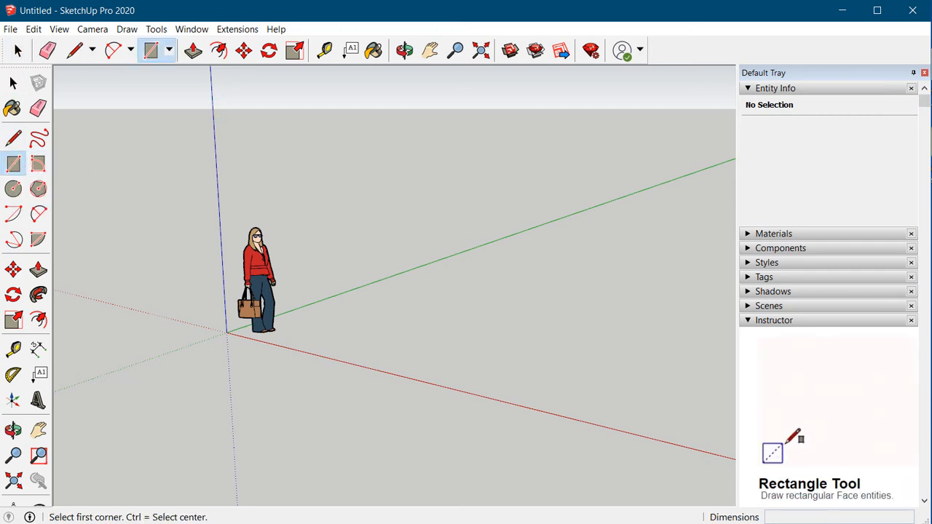
pyautogui.hotkey('alt', 'Tab')
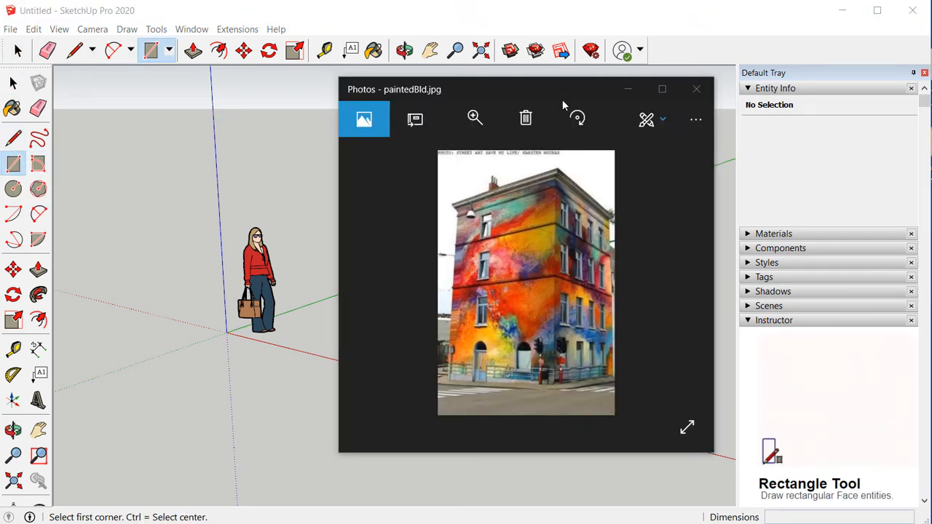
pyautogui.click(661, 124)
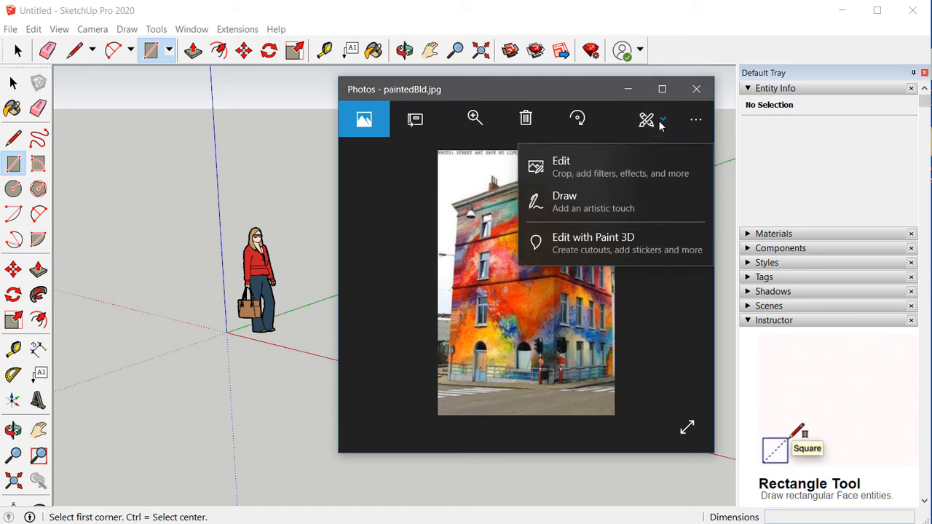
pyautogui.click(591, 198)
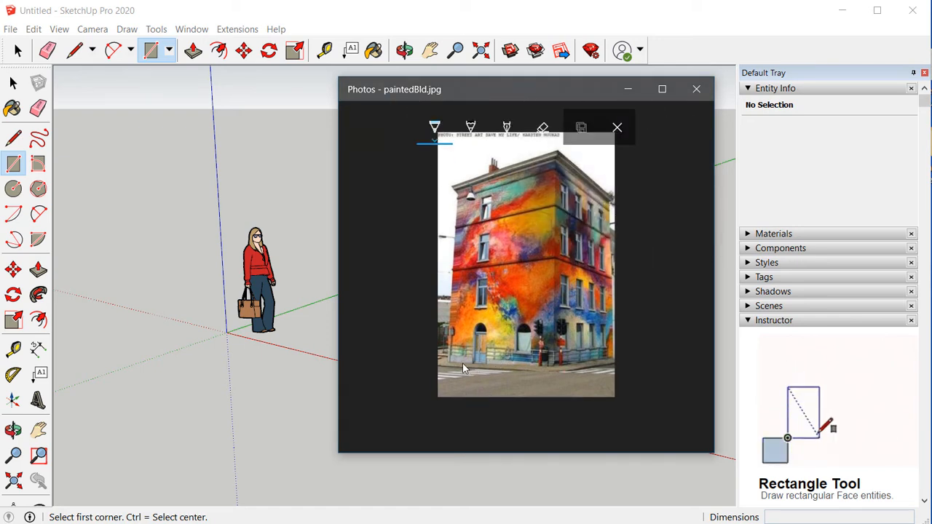
pyautogui.moveTo(462, 363)
pyautogui.mouseDown()
pyautogui.moveTo(458, 356)
pyautogui.moveTo(513, 332)
pyautogui.mouseUp()
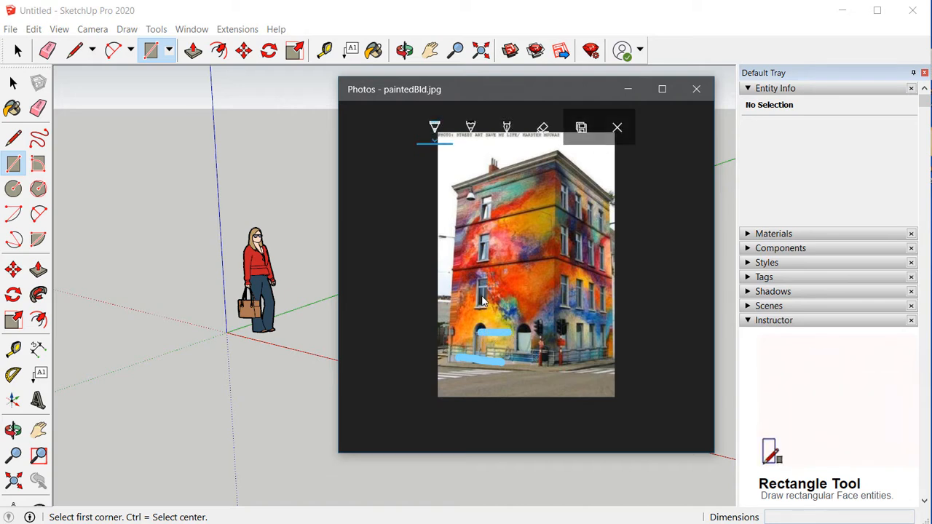
pyautogui.moveTo(482, 300); pyautogui.dragTo(500, 299)
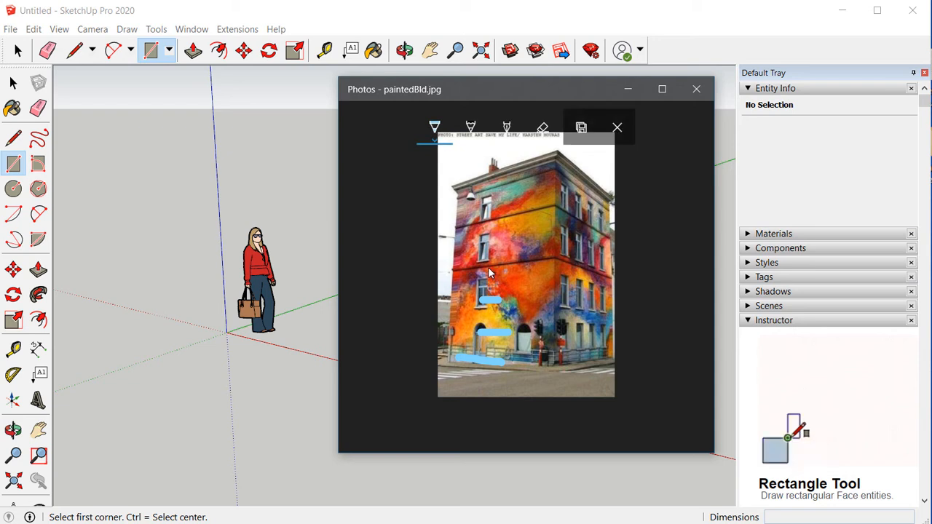
pyautogui.moveTo(480, 268); pyautogui.dragTo(499, 267)
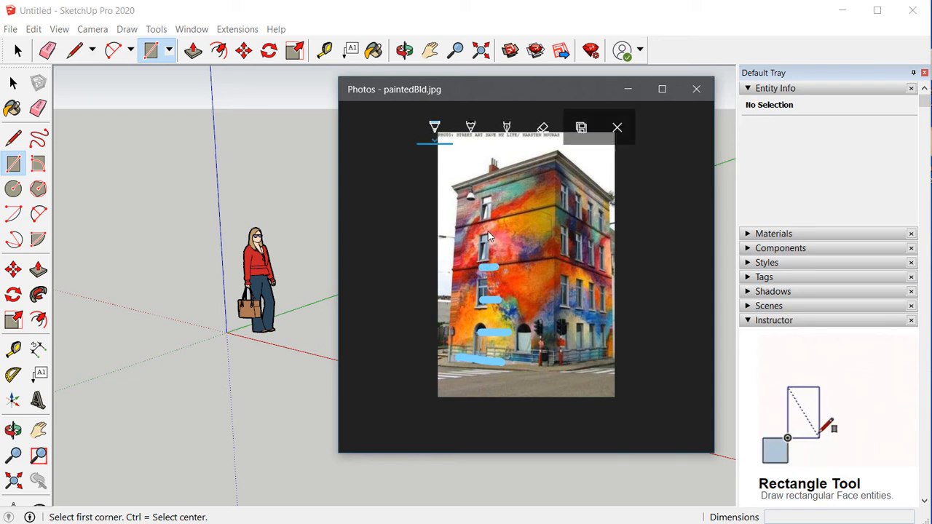
pyautogui.moveTo(480, 234)
pyautogui.mouseDown()
pyautogui.moveTo(502, 233)
pyautogui.moveTo(503, 206)
pyautogui.mouseUp()
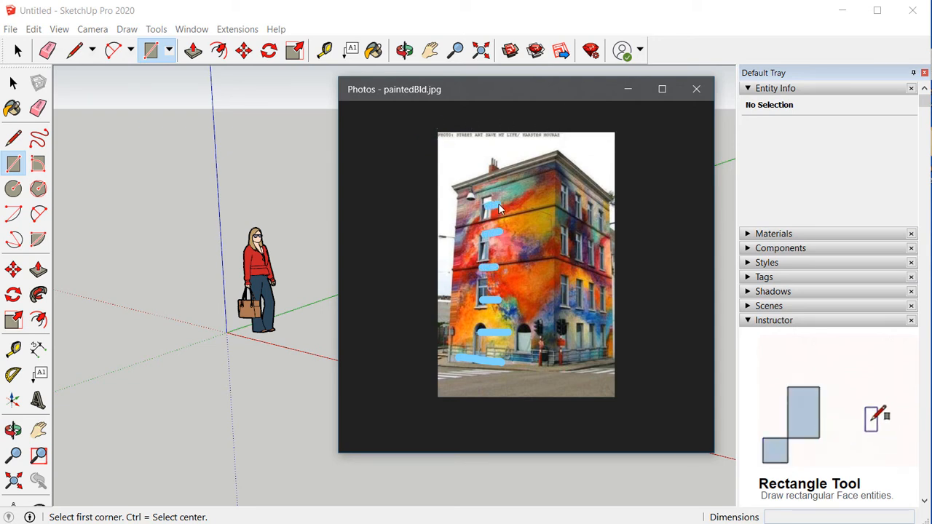
pyautogui.moveTo(482, 176); pyautogui.dragTo(502, 174)
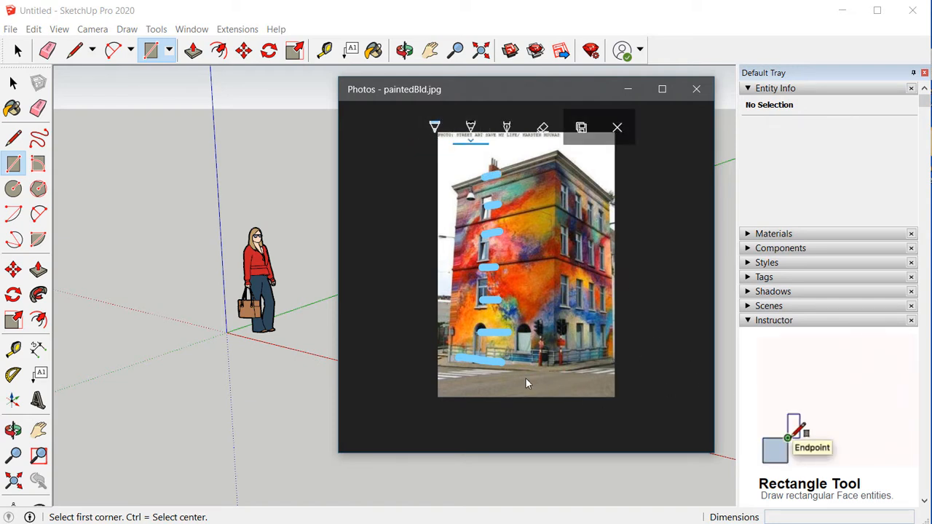
# Write the height calculation 7'x6=42' on the street below the building and move the photo window out of the way.
pyautogui.moveTo(540, 373)
pyautogui.mouseDown()
pyautogui.moveTo(529, 383)
pyautogui.moveTo(551, 390)
pyautogui.mouseUp()
pyautogui.moveTo(550, 377); pyautogui.dragTo(540, 390)
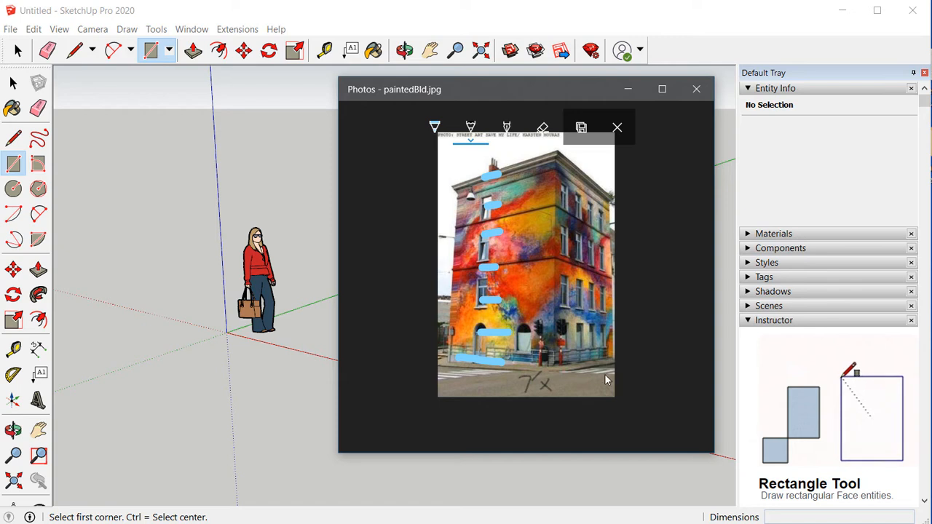
pyautogui.moveTo(561, 373)
pyautogui.mouseDown()
pyautogui.moveTo(558, 390)
pyautogui.moveTo(575, 378)
pyautogui.moveTo(576, 388)
pyautogui.moveTo(602, 382)
pyautogui.mouseUp()
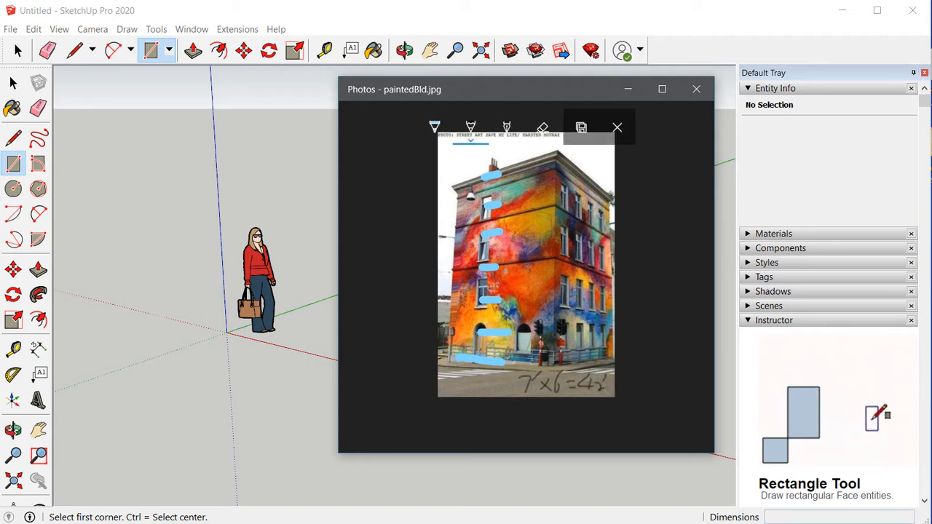
pyautogui.moveTo(455, 89); pyautogui.dragTo(931, 102)
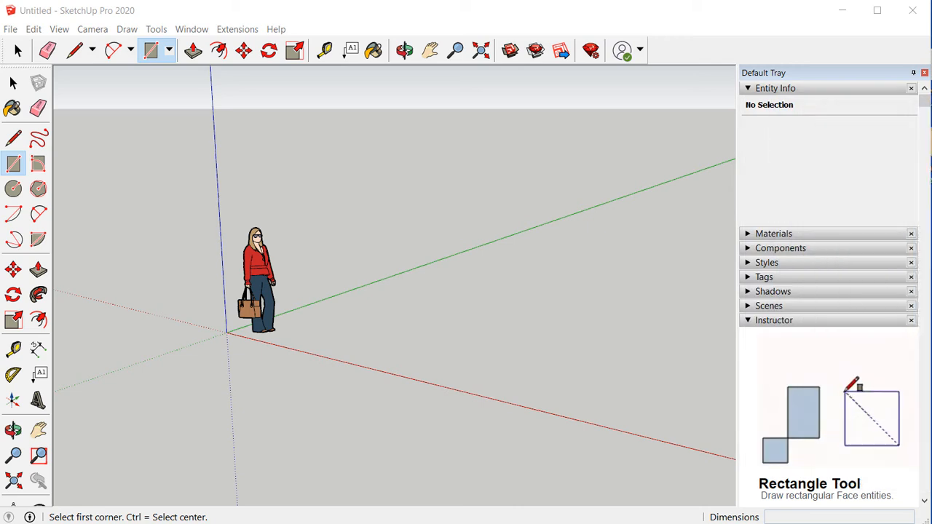
# In SketchUp, draw a 24' edge from the red axis parallel to the green axis, continued by a 20' edge parallel to the red axis.
pyautogui.click(14, 139)
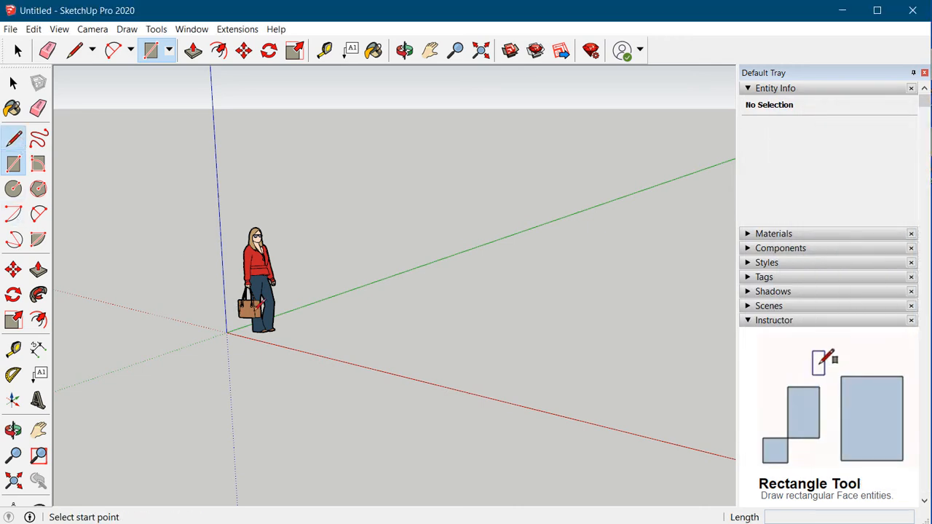
pyautogui.click(346, 361)
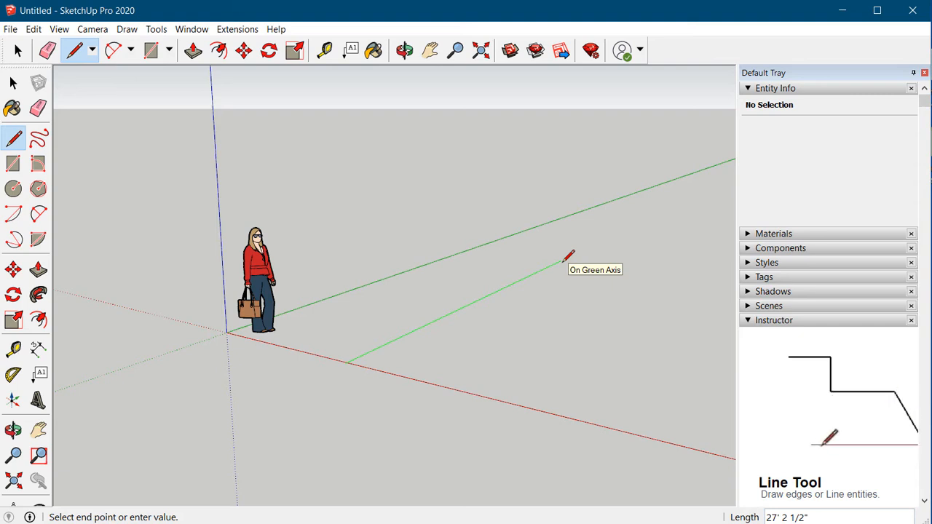
pyautogui.write('24')
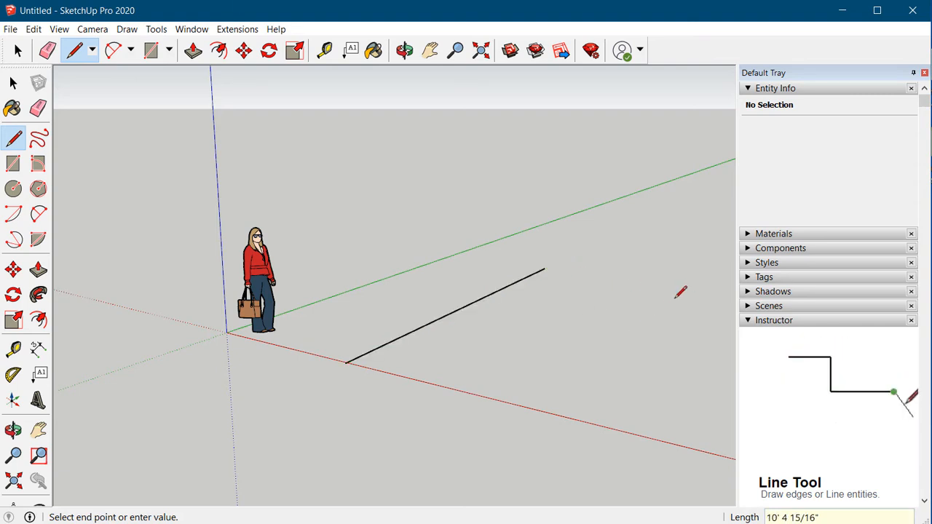
pyautogui.write('2')
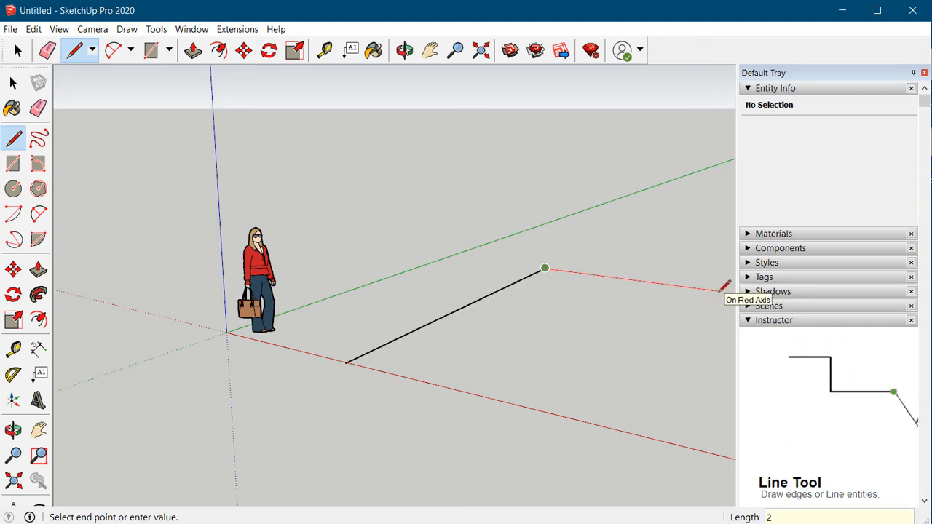
pyautogui.write("0'")
pyautogui.press('Return')
# Close the rectangular footprint with a third edge parallel to green and a fourth along the red axis, and erase the overhanging line ends.
pyautogui.scroll(-3, 673, 429)
pyautogui.moveTo(671, 430); pyautogui.dragTo(306, 416, button='middle')
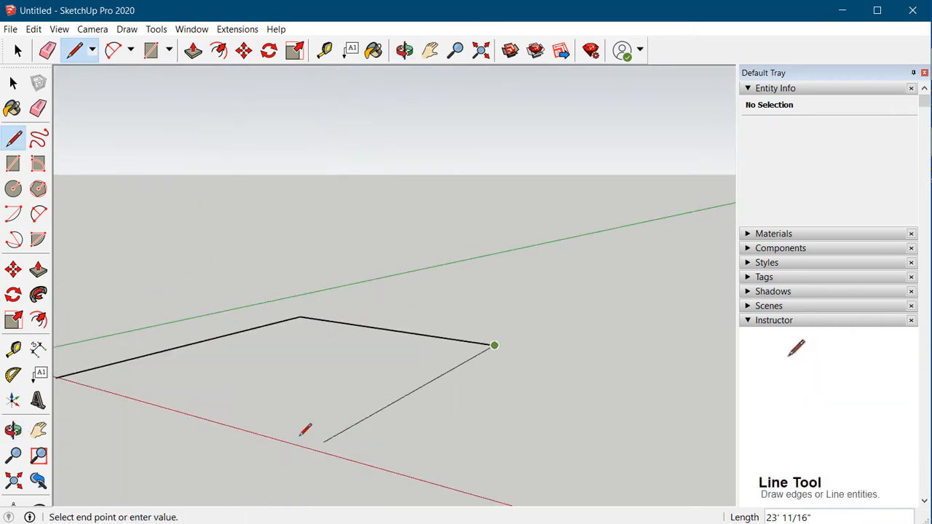
pyautogui.click(272, 450)
pyautogui.press('Escape')
pyautogui.scroll(2, 96, 392)
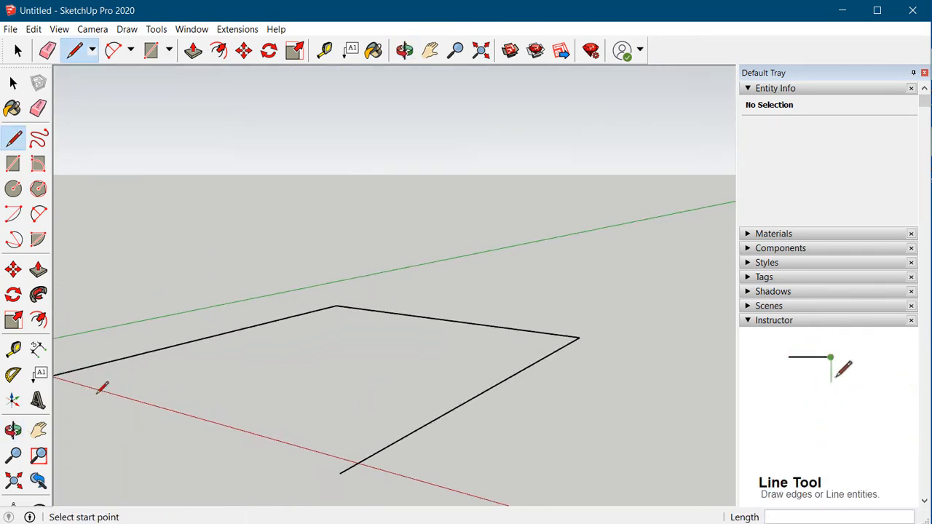
pyautogui.moveTo(96, 392); pyautogui.dragTo(261, 453, button='middle')
pyautogui.scroll(-1, 261, 453)
pyautogui.click(113, 439)
pyautogui.click(456, 487)
pyautogui.scroll(-3, 553, 427)
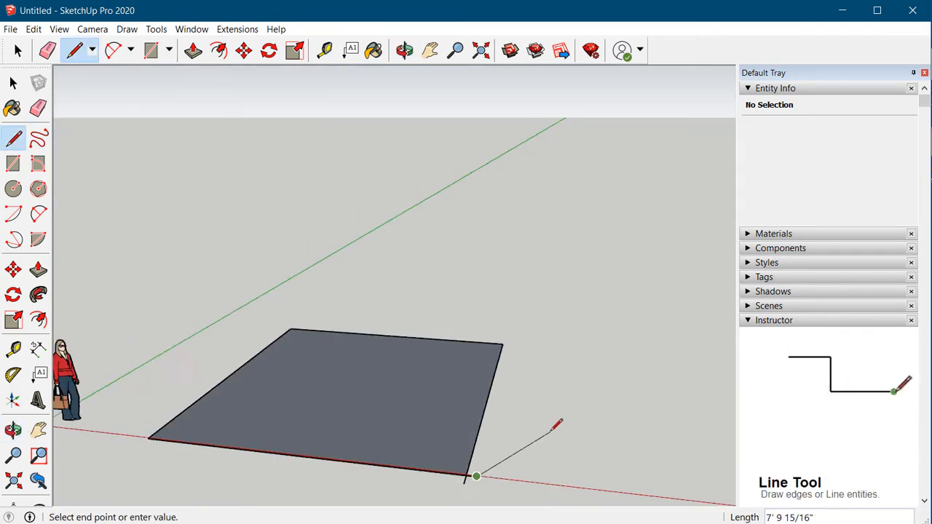
pyautogui.press('e')
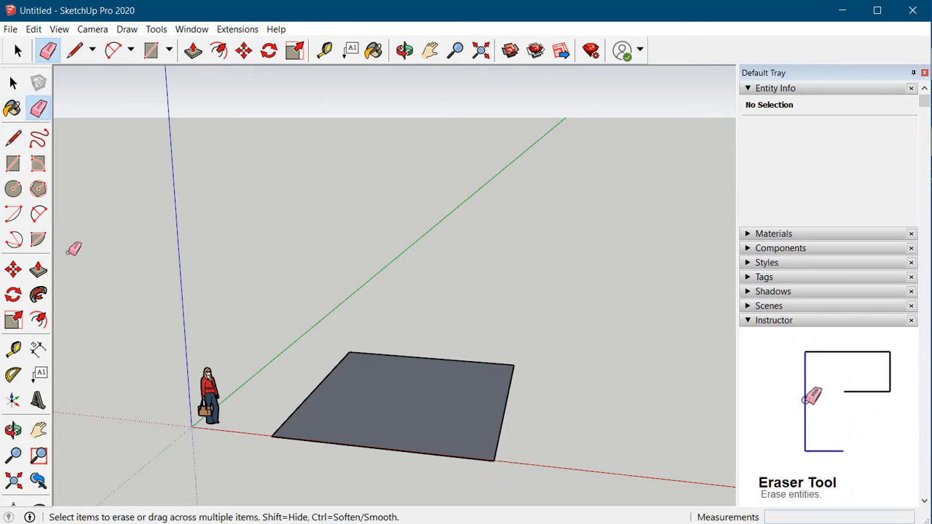
# Push/Pull the footprint face up 42' to form the building block.
pyautogui.press('p')
pyautogui.click(391, 438)
pyautogui.write("42'")
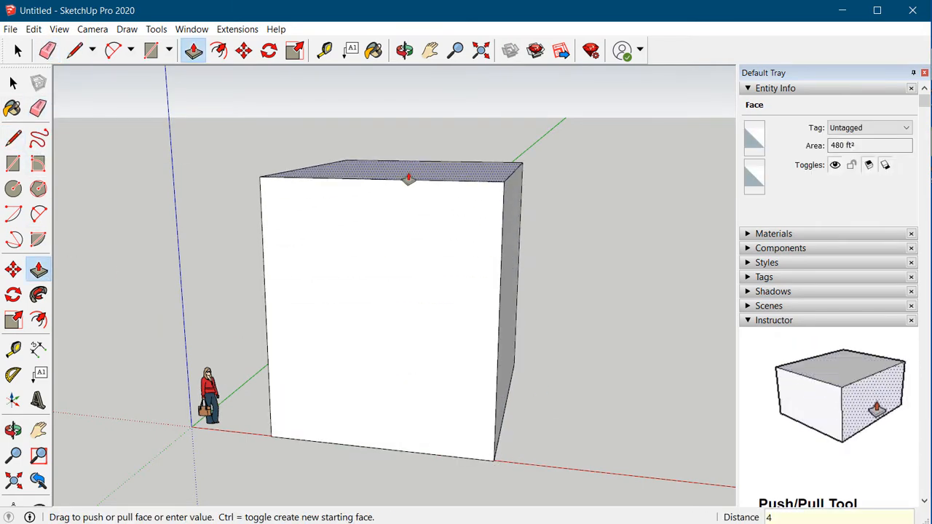
pyautogui.press('Return')
# Import paintedBld.jpg as an image and place it on the block's front face from its lower-left corner, scaled to the face's width.
pyautogui.scroll(-4, 431, 226)
pyautogui.moveTo(450, 303); pyautogui.dragTo(457, 346, button='middle')
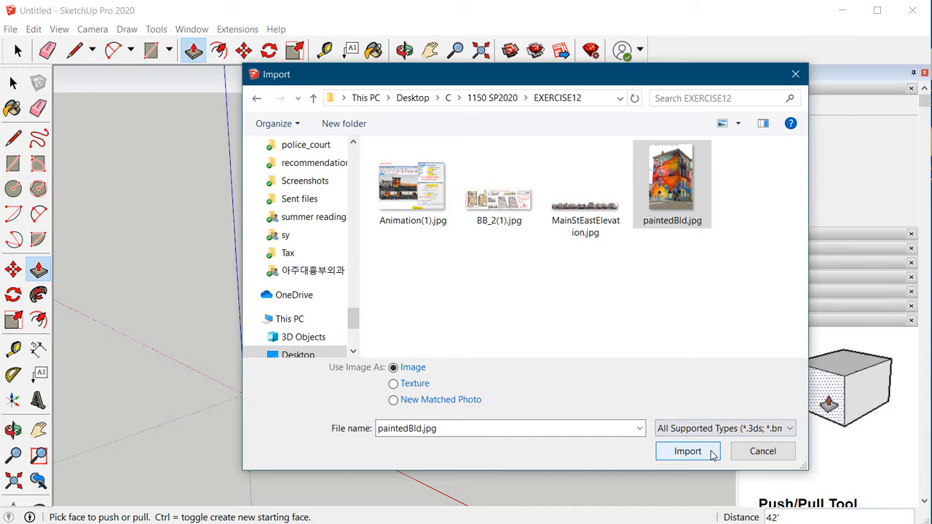
pyautogui.click(685, 449)
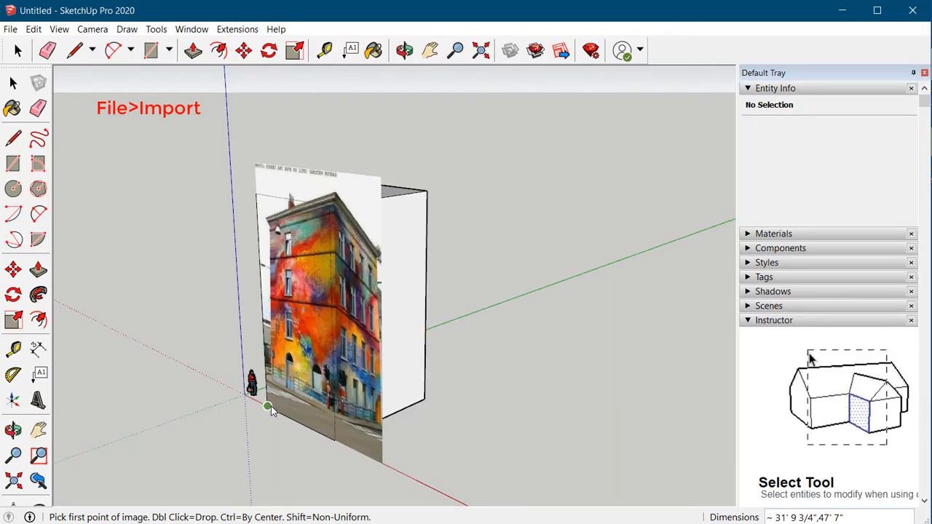
pyautogui.click(268, 406)
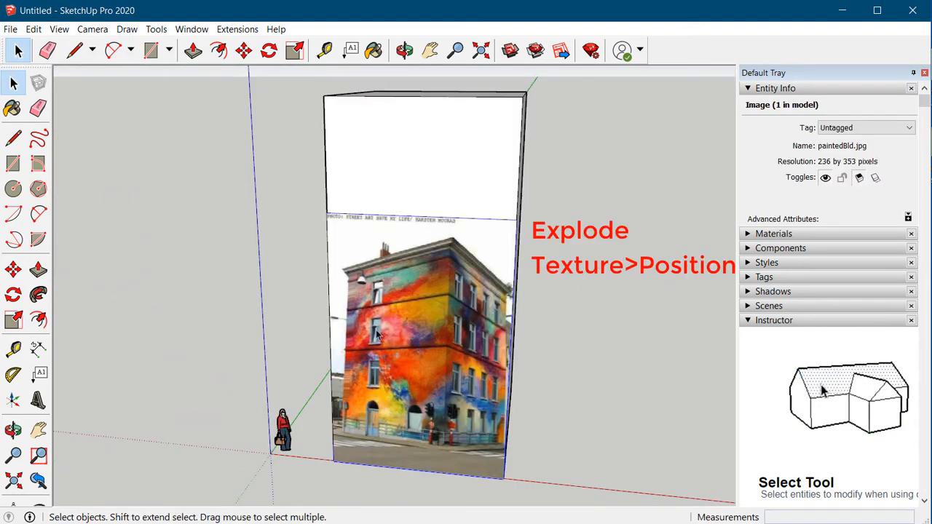
# Explode the placed paintedBld.jpg image on the block's front face into a textured face.
pyautogui.rightClick(397, 326)
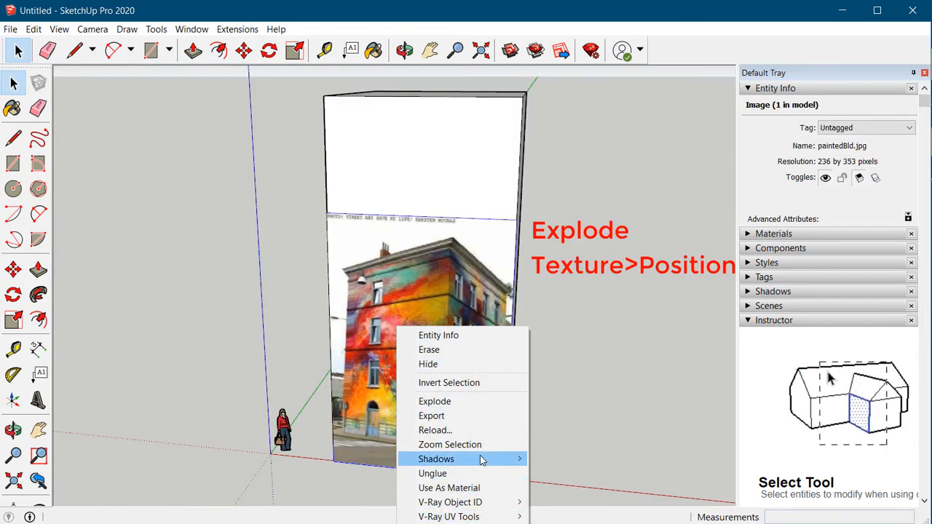
pyautogui.click(437, 283)
pyautogui.rightClick(437, 280)
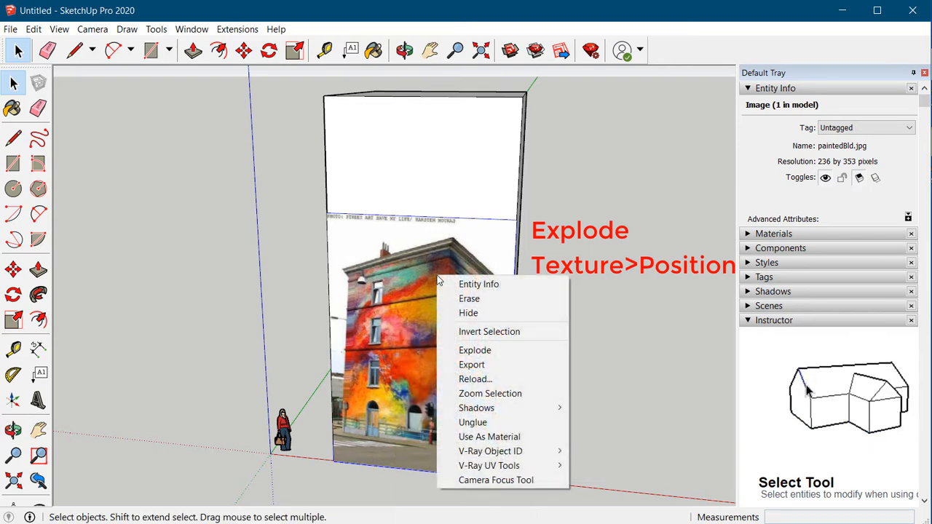
pyautogui.click(484, 351)
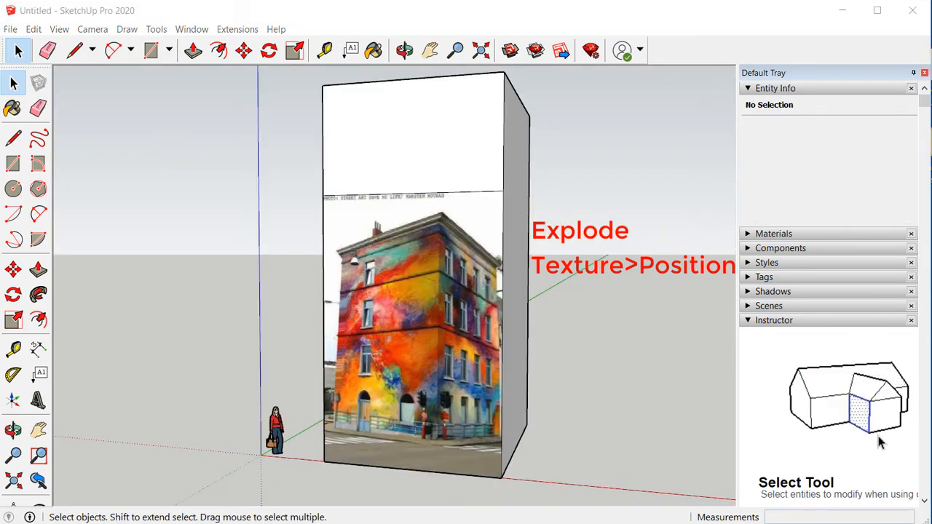
# Start positioning the photo texture and place its four pins on the corners of the painted building's left facade.
pyautogui.rightClick(429, 361)
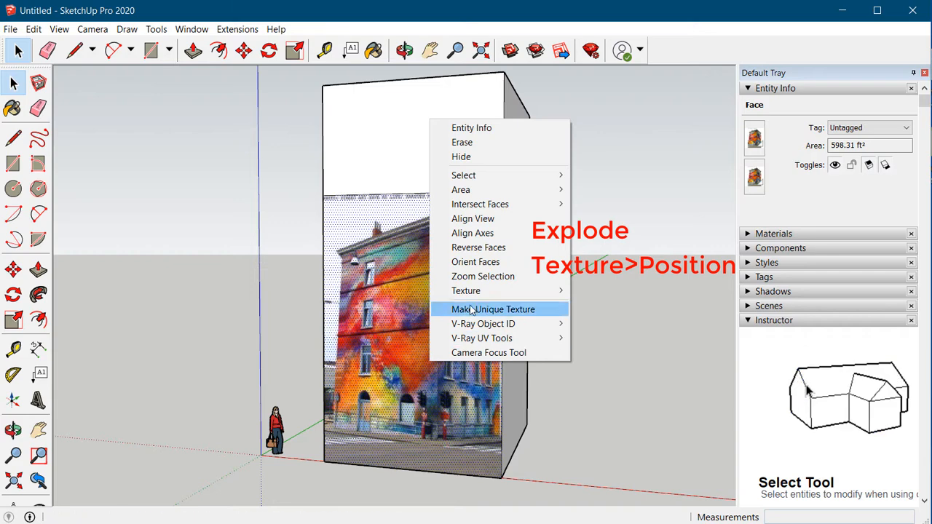
pyautogui.moveTo(473, 291)
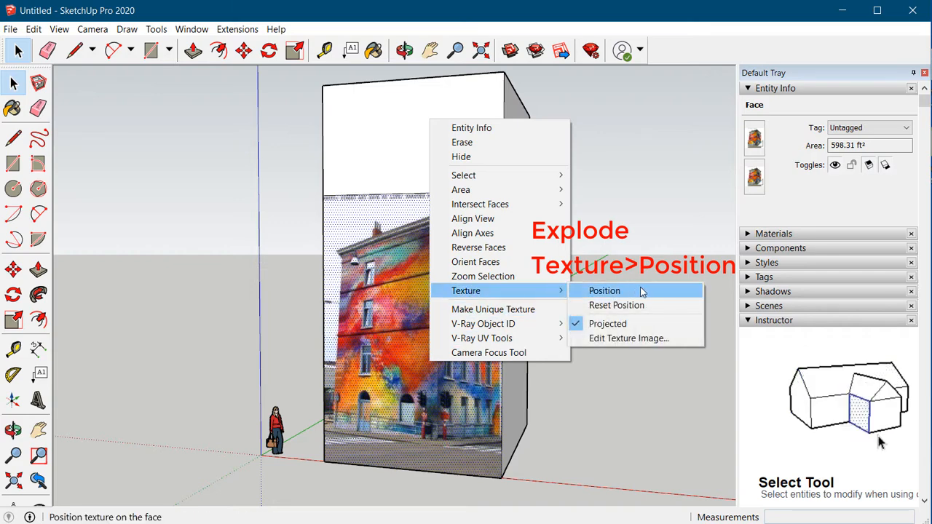
pyautogui.click(604, 290)
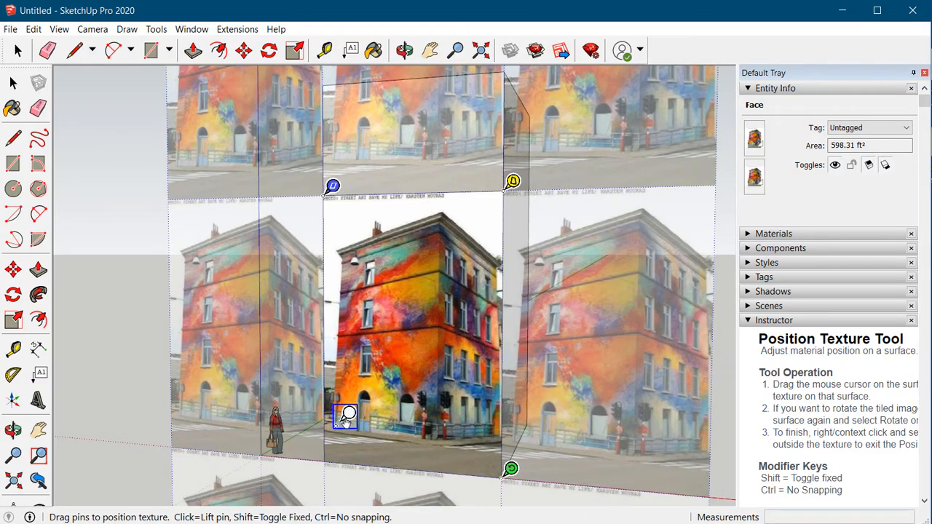
pyautogui.click(510, 469)
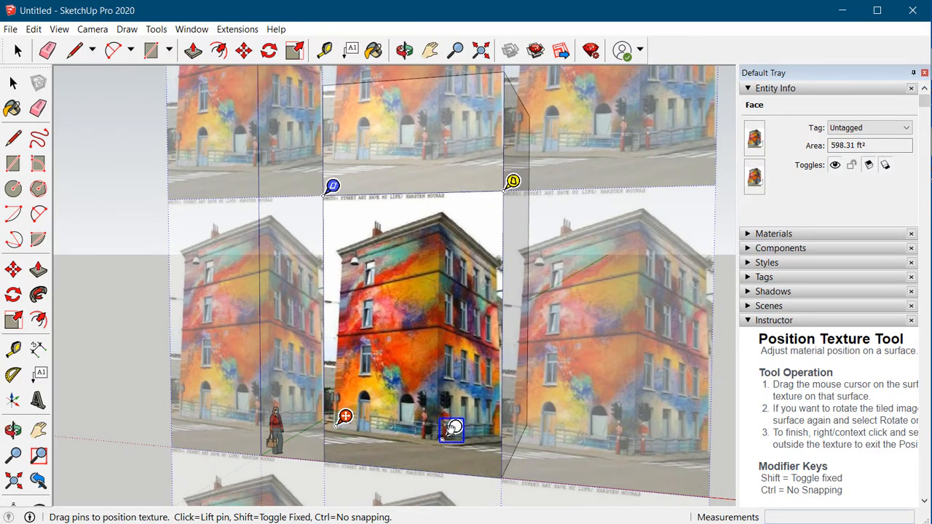
pyautogui.click(445, 429)
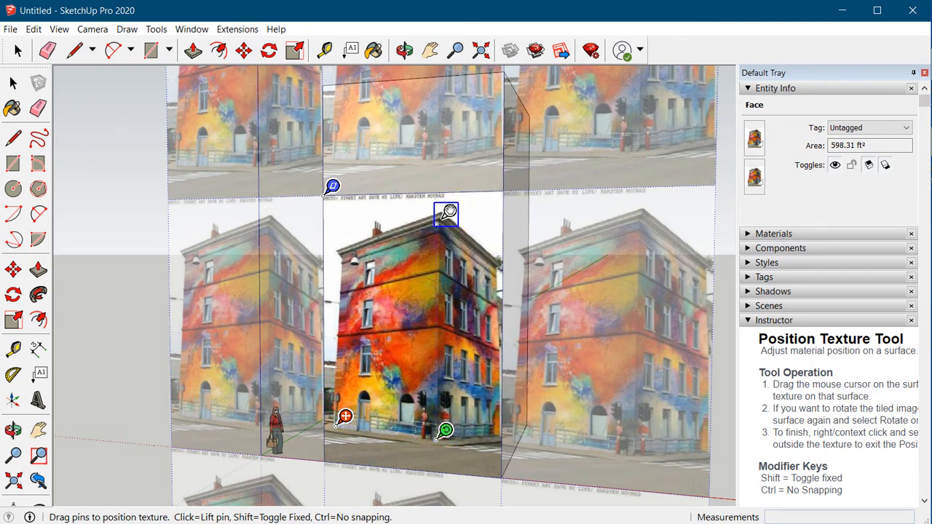
pyautogui.moveTo(447, 211); pyautogui.dragTo(446, 211)
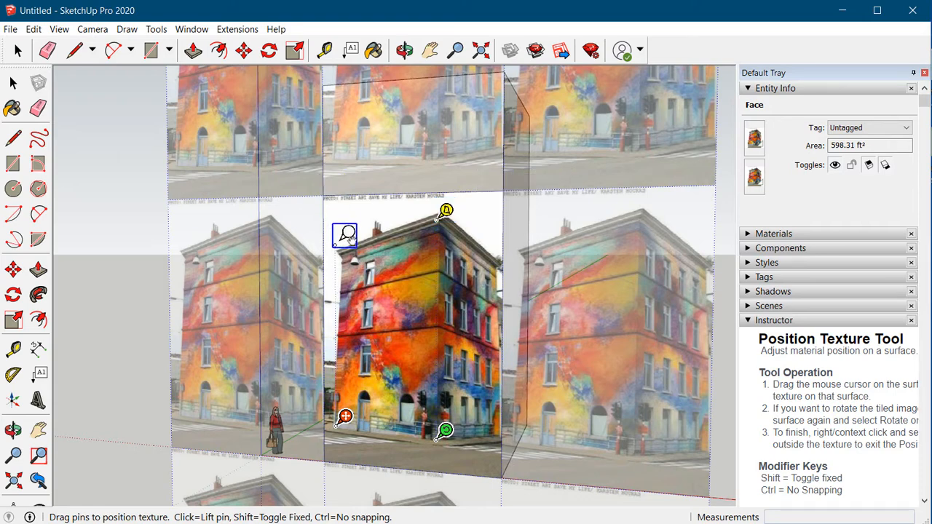
pyautogui.moveTo(351, 244); pyautogui.dragTo(352, 244)
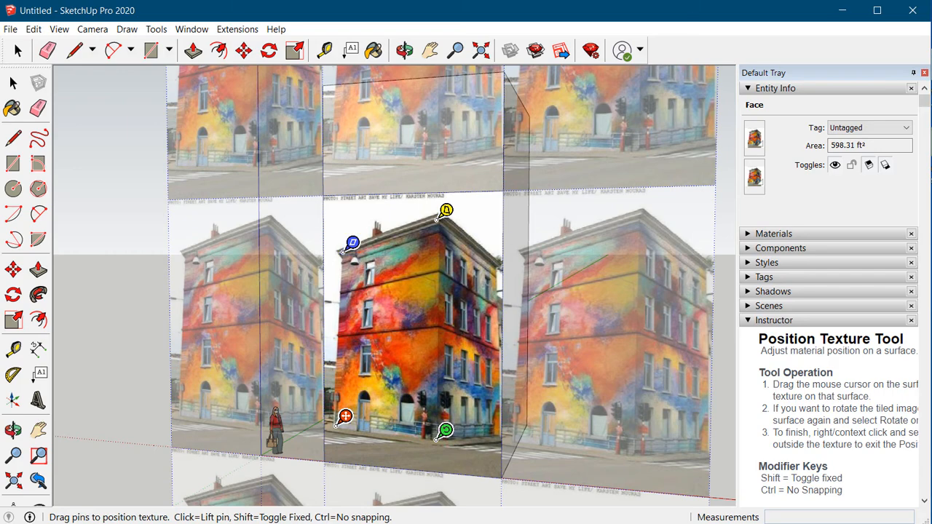
# Move the four texture pins onto the corners of the block's front face to stretch the facade over it, and finish positioning.
pyautogui.moveTo(345, 416); pyautogui.dragTo(333, 451)
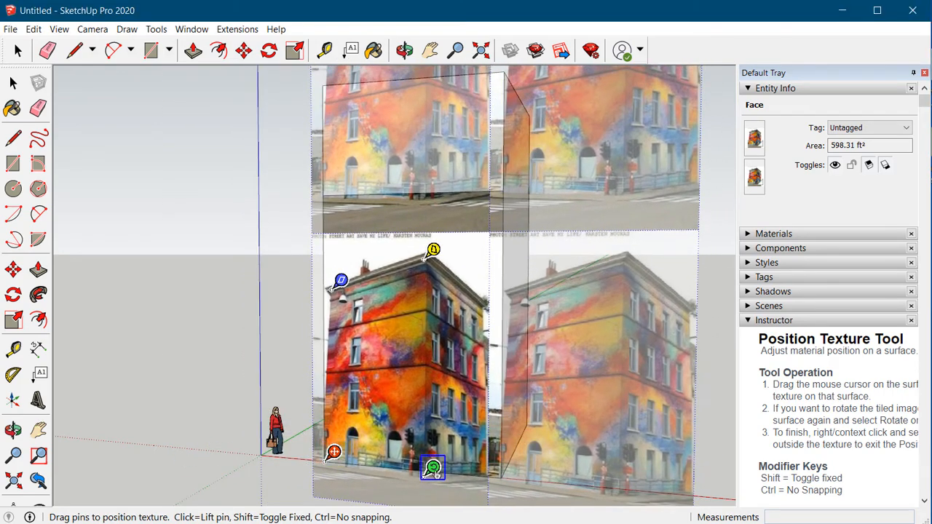
pyautogui.moveTo(432, 468); pyautogui.dragTo(502, 477)
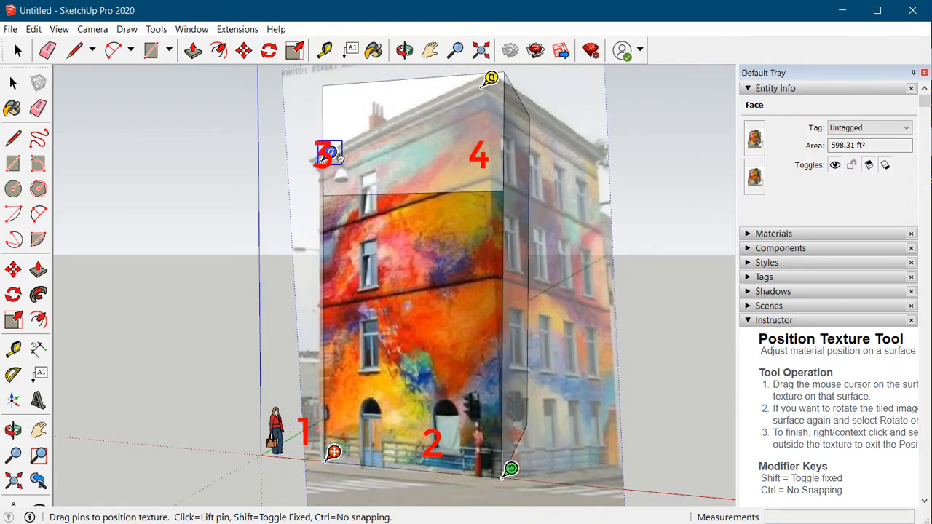
pyautogui.moveTo(330, 154); pyautogui.dragTo(324, 86)
pyautogui.scroll(-3, 426, 177)
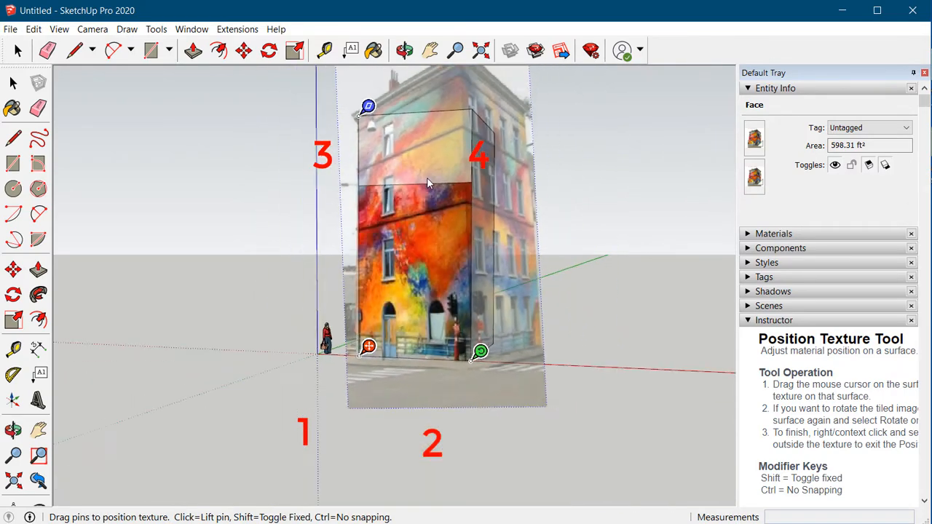
pyautogui.moveTo(441, 178); pyautogui.dragTo(463, 201, button='middle')
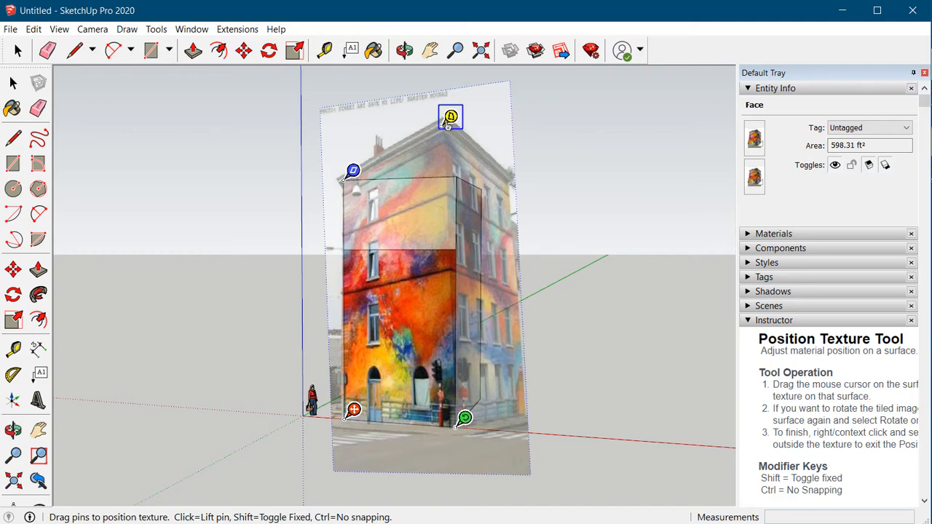
pyautogui.moveTo(448, 124); pyautogui.dragTo(459, 177)
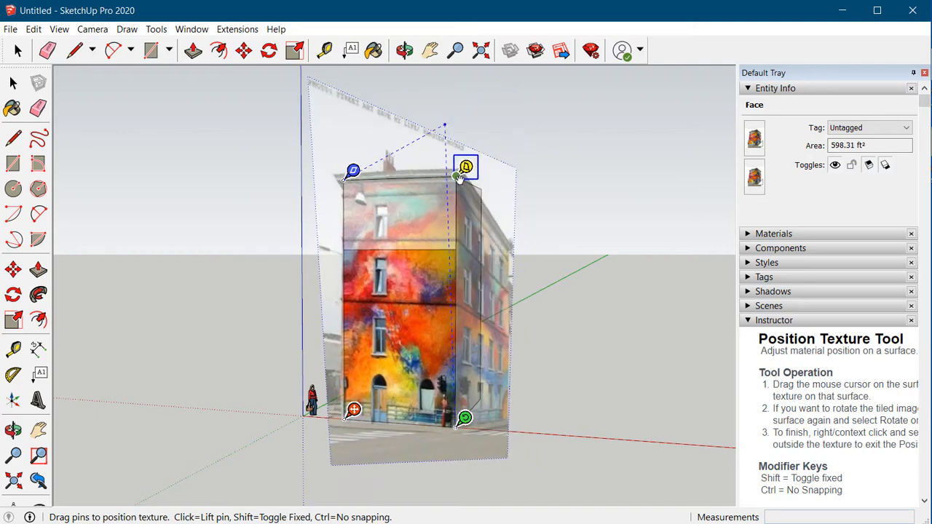
pyautogui.click(600, 211)
pyautogui.scroll(2, 416, 255)
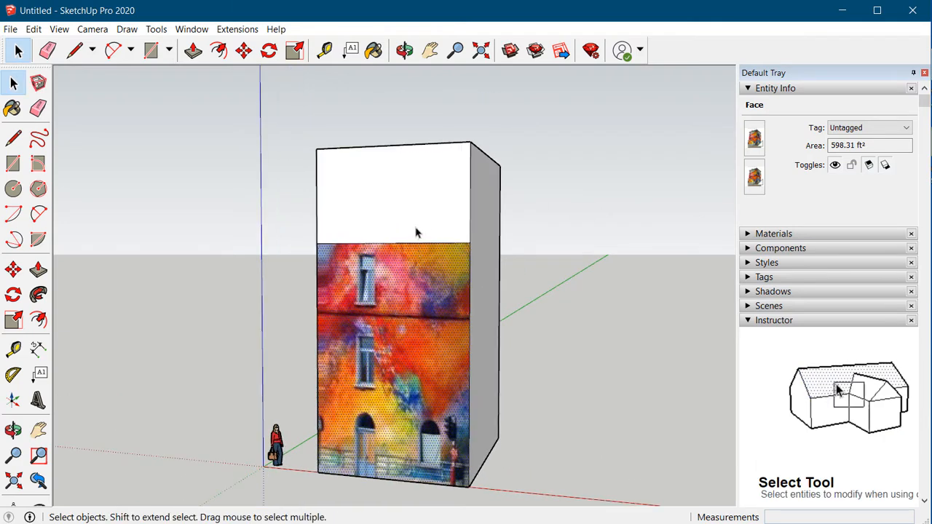
# Delete the horizontal edge dividing the front face so the facade texture covers the full face.
pyautogui.click(417, 247)
pyautogui.click(417, 246)
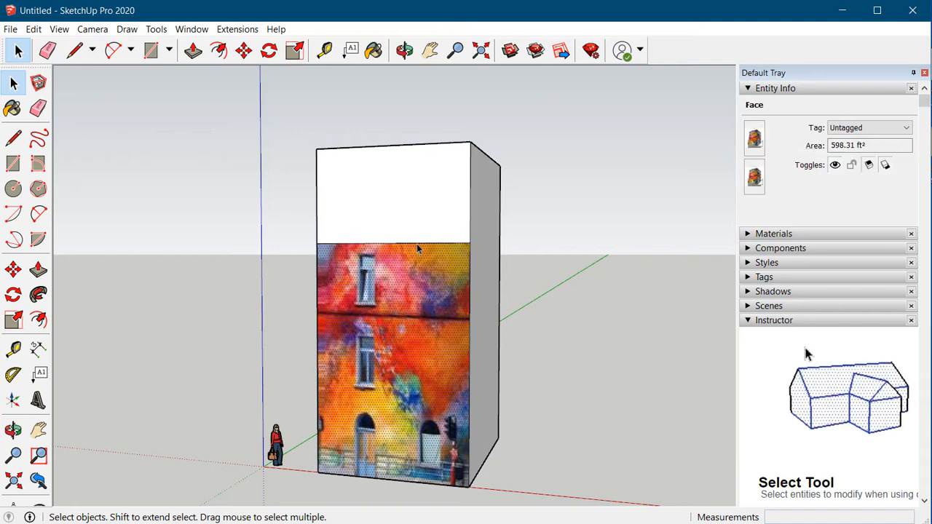
pyautogui.click(417, 241)
pyautogui.doubleClick(416, 247)
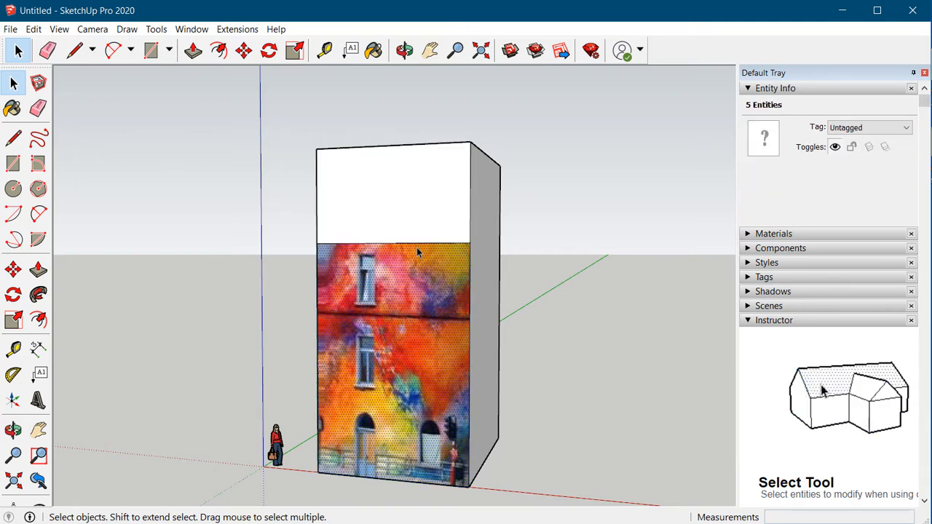
pyautogui.click(417, 246)
pyautogui.click(417, 247)
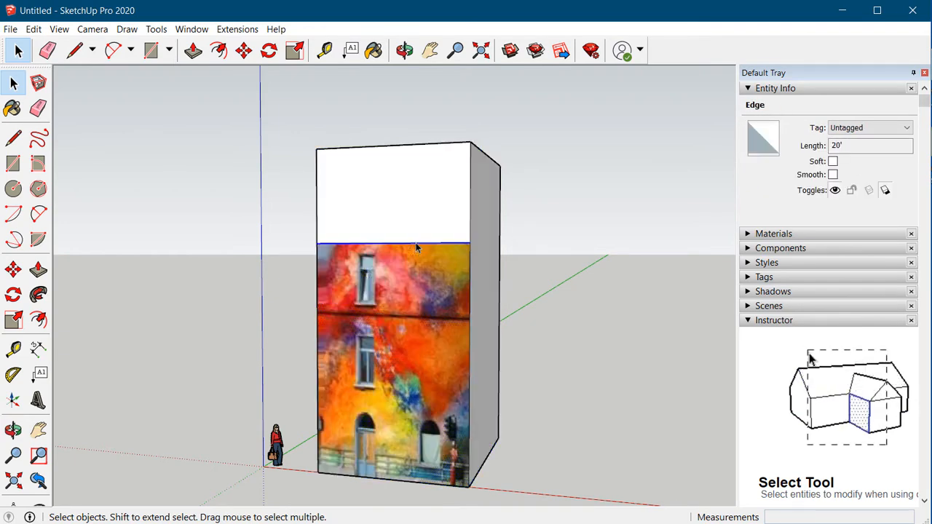
pyautogui.click(725, 326)
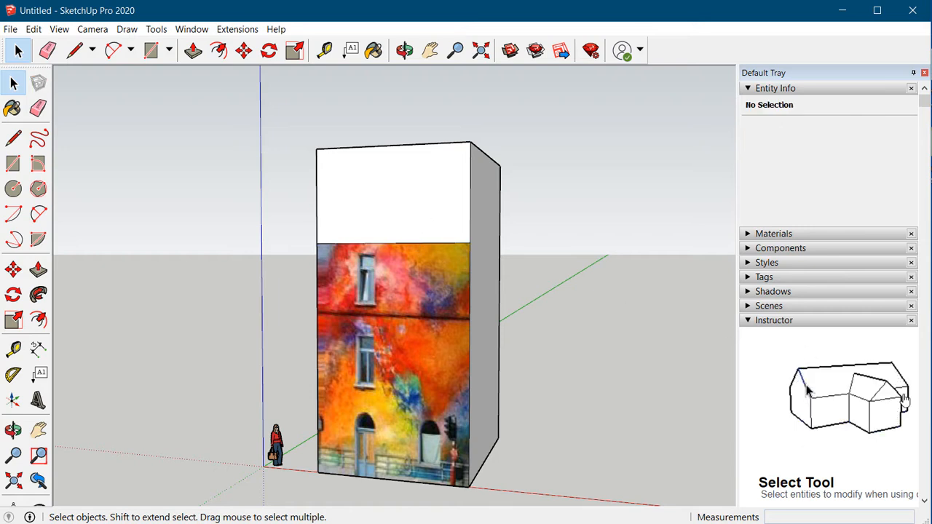
pyautogui.click(427, 244)
pyautogui.press('Delete')
pyautogui.scroll(-2, 510, 253)
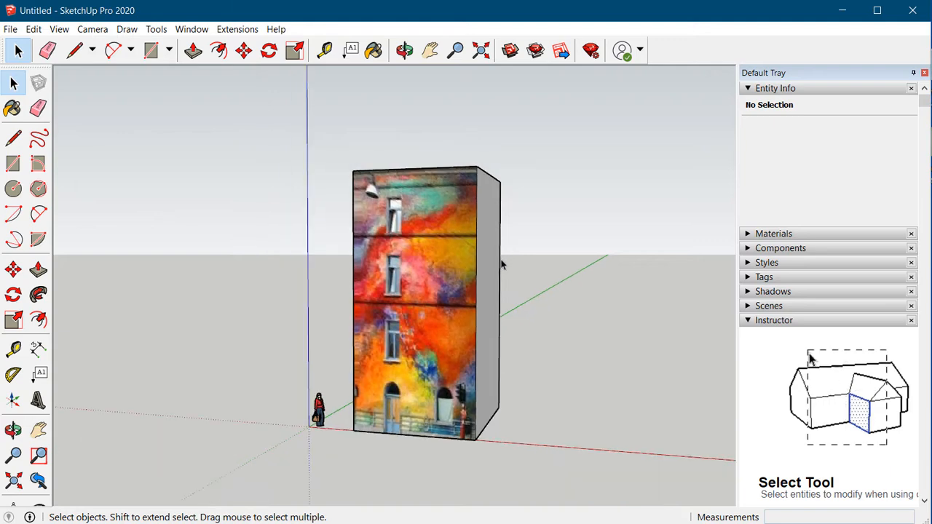
# Paint the block's blank side face with 0006_Pink from the Colors-Named materials.
pyautogui.press('o')
pyautogui.moveTo(484, 339); pyautogui.dragTo(430, 357, button='middle')
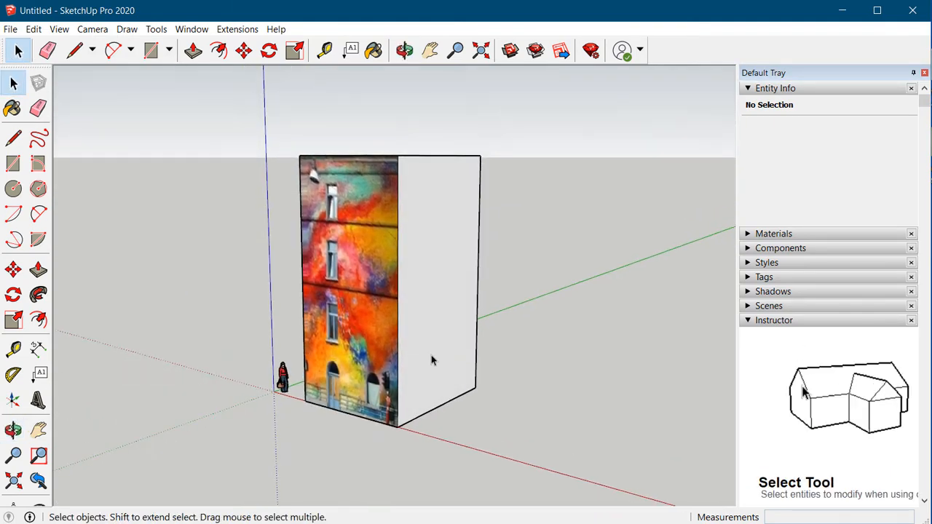
pyautogui.click(431, 353)
pyautogui.rightClick(445, 270)
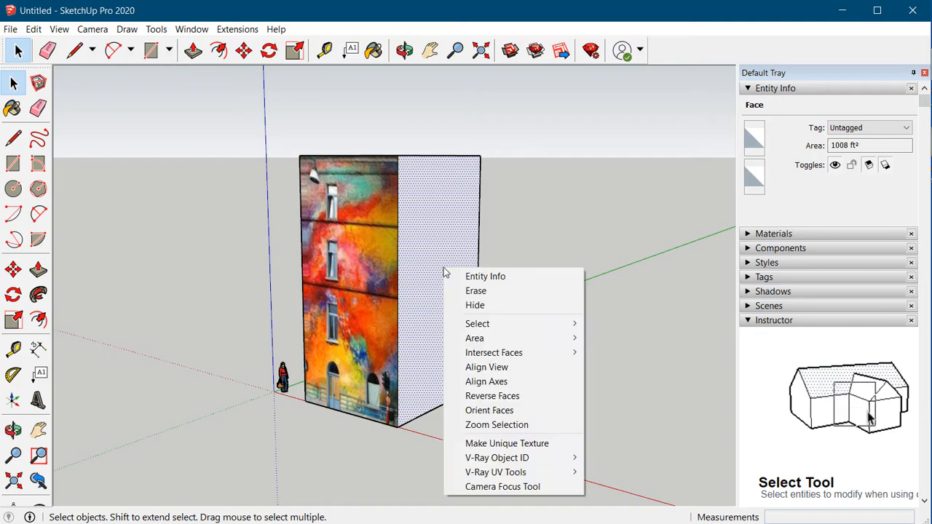
pyautogui.click(663, 160)
pyautogui.click(663, 161)
pyautogui.click(779, 234)
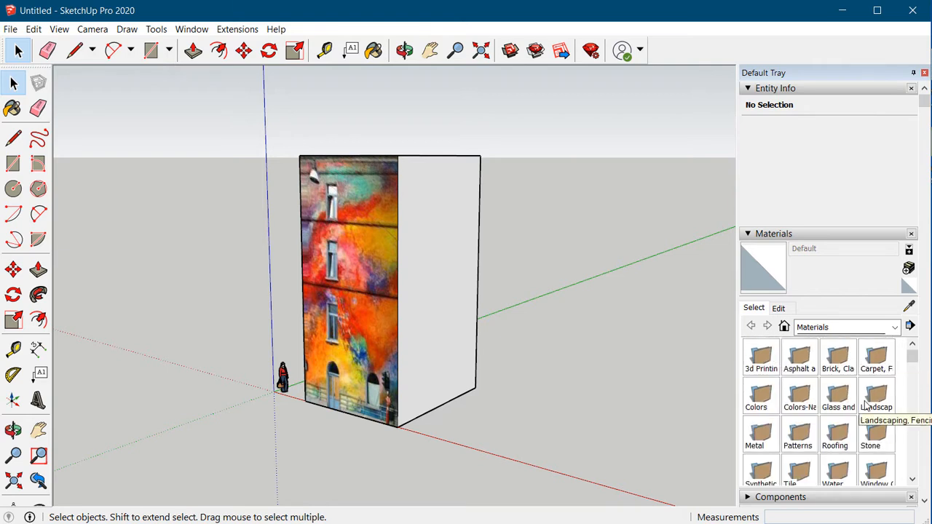
pyautogui.doubleClick(804, 399)
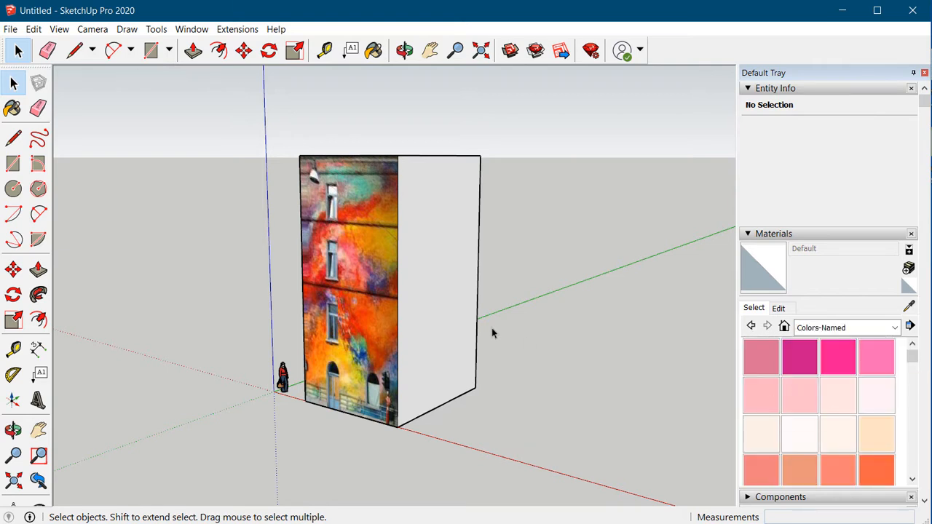
pyautogui.click(454, 325)
pyautogui.click(801, 397)
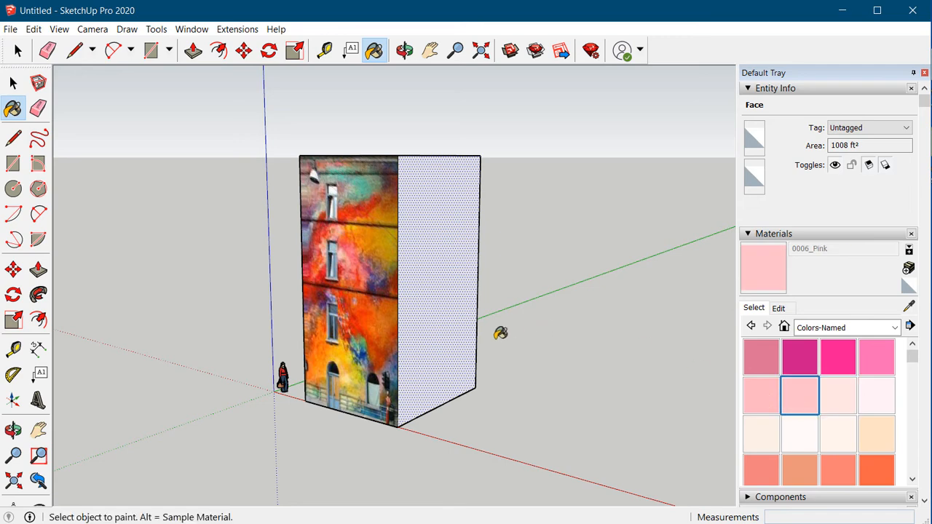
pyautogui.click(467, 341)
# Create a new material with paintedBld.jpg as an enlarged texture image and paint the block's side face with it.
pyautogui.click(908, 268)
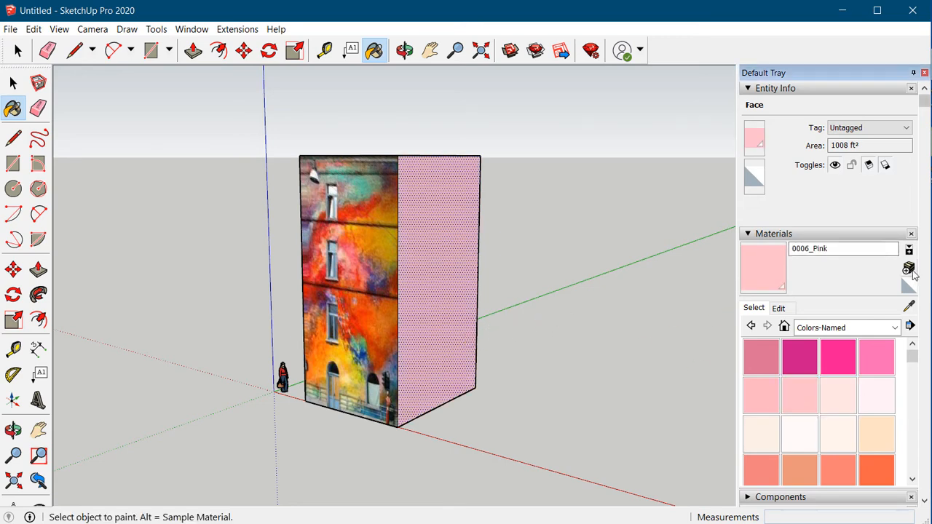
pyautogui.click(539, 323)
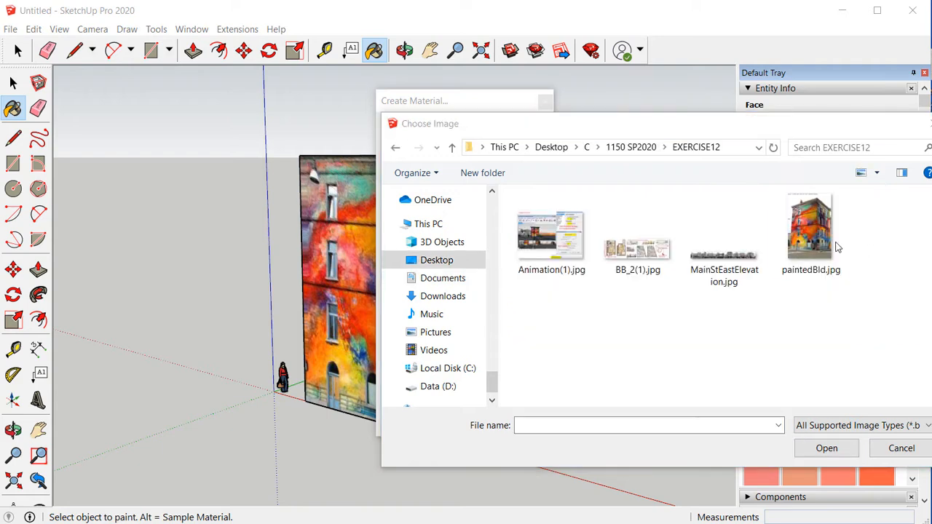
pyautogui.click(807, 229)
pyautogui.click(826, 447)
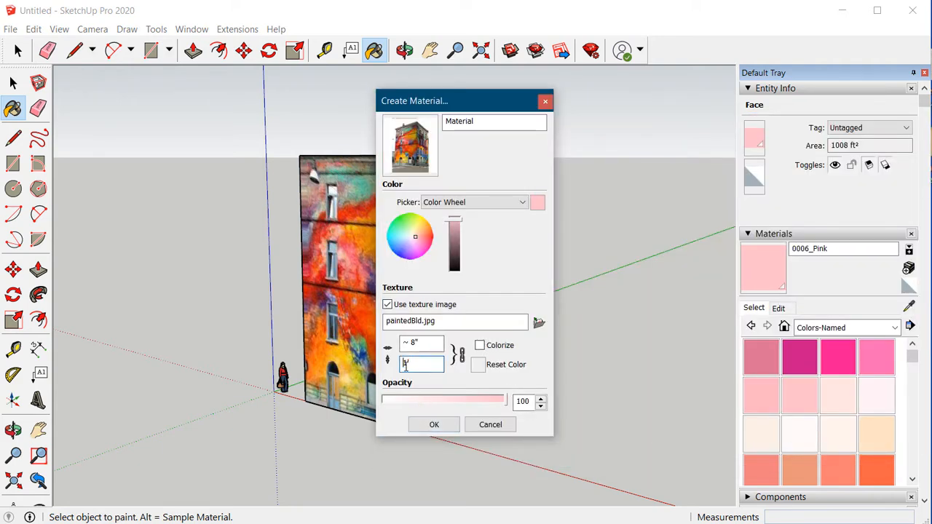
pyautogui.click(430, 424)
pyautogui.click(425, 379)
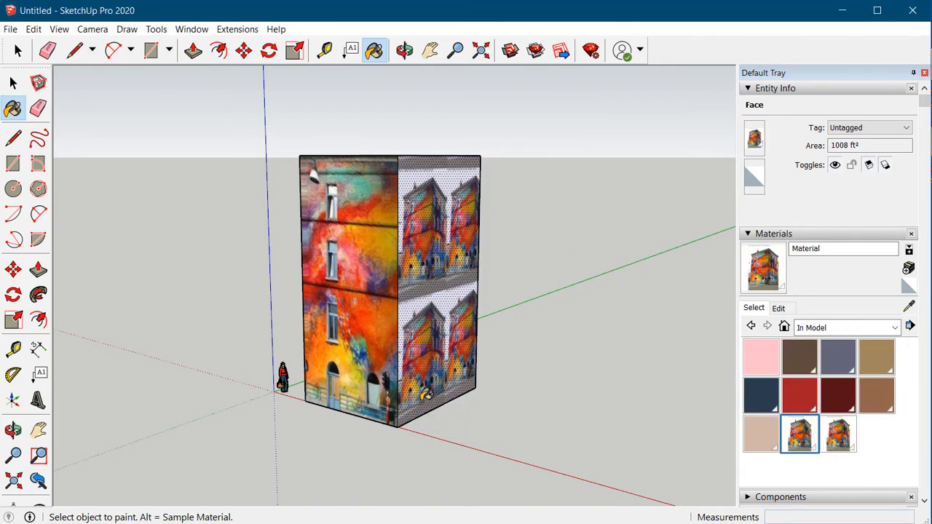
# Start positioning the side face's texture and place its pins on the corners of the painted building's right facade.
pyautogui.scroll(5, 424, 394)
pyautogui.rightClick(393, 319)
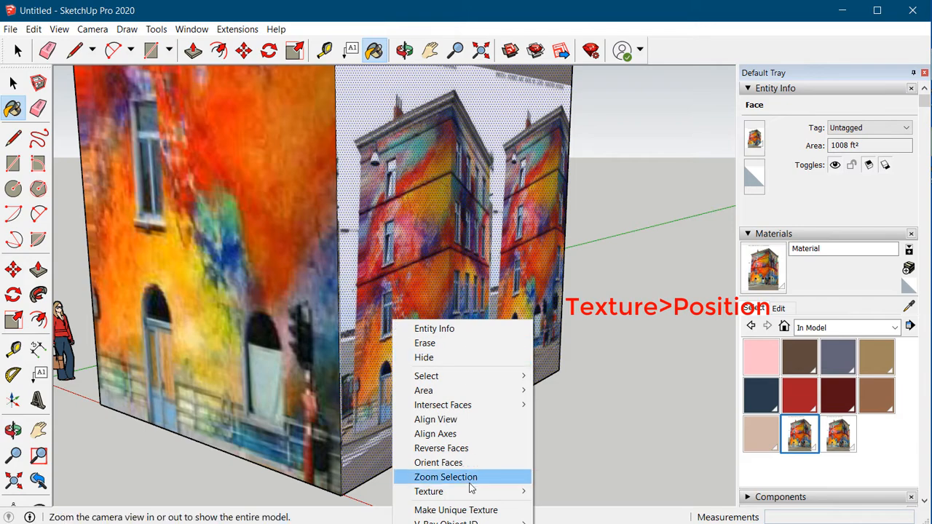
pyautogui.moveTo(477, 492)
pyautogui.click(591, 492)
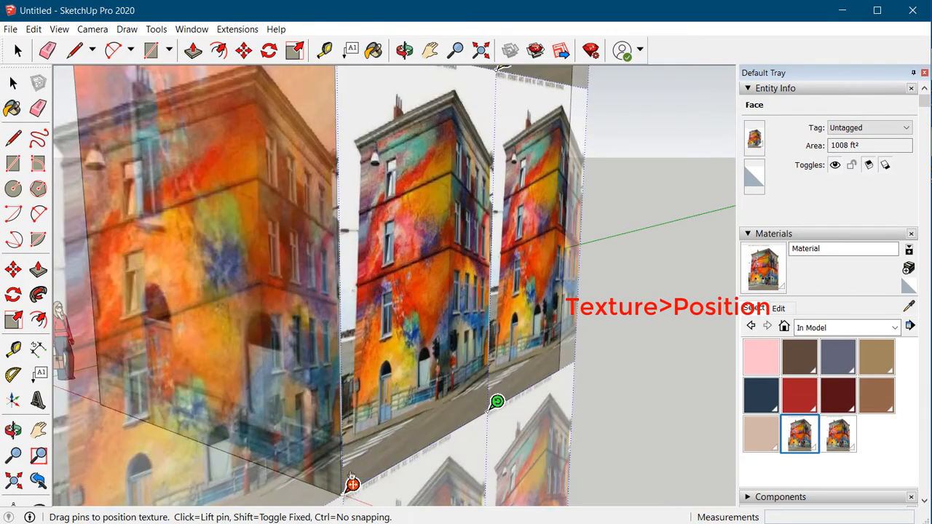
pyautogui.moveTo(352, 484); pyautogui.dragTo(337, 471)
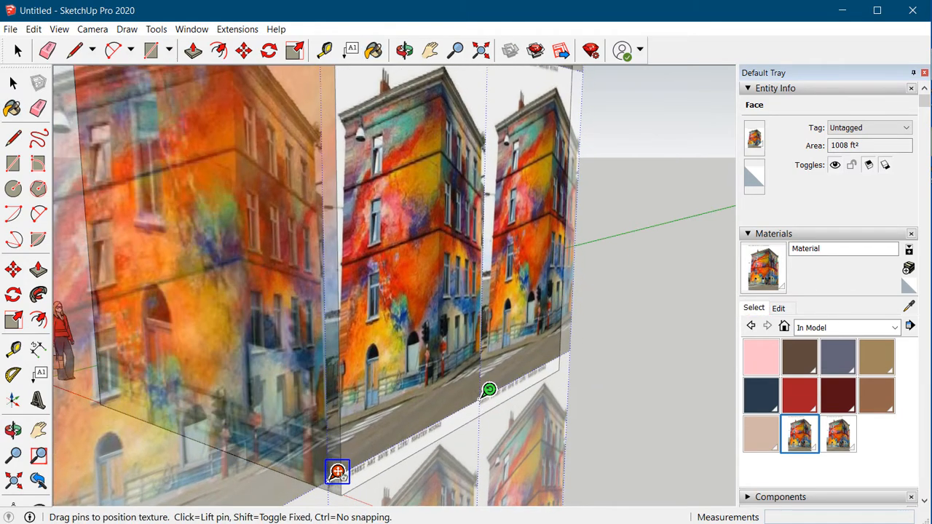
pyautogui.click(337, 472)
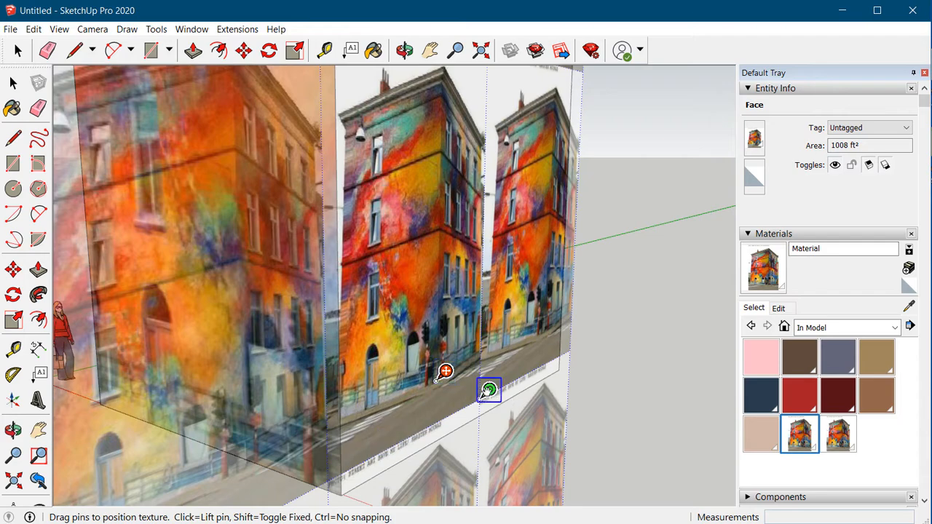
pyautogui.moveTo(487, 391)
pyautogui.mouseDown()
pyautogui.moveTo(498, 368)
pyautogui.moveTo(497, 393)
pyautogui.mouseUp()
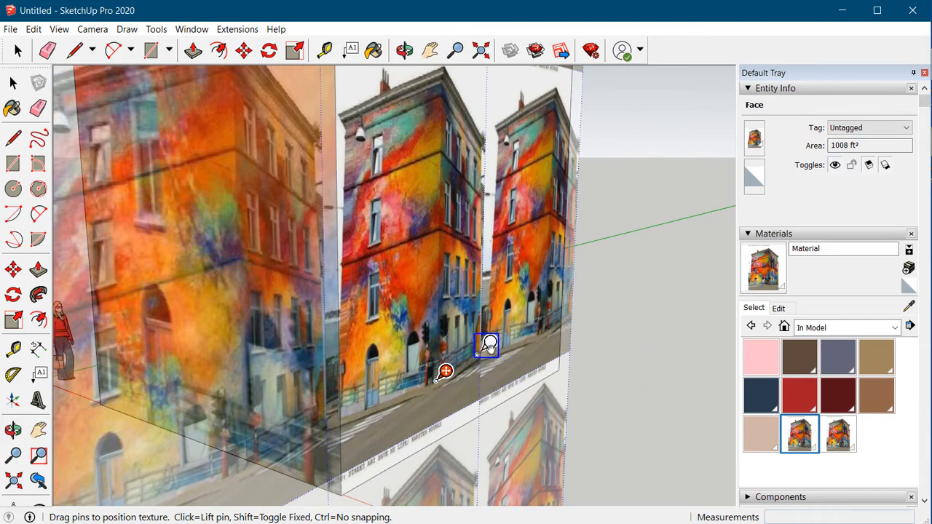
pyautogui.moveTo(490, 340); pyautogui.dragTo(500, 128, button='middle')
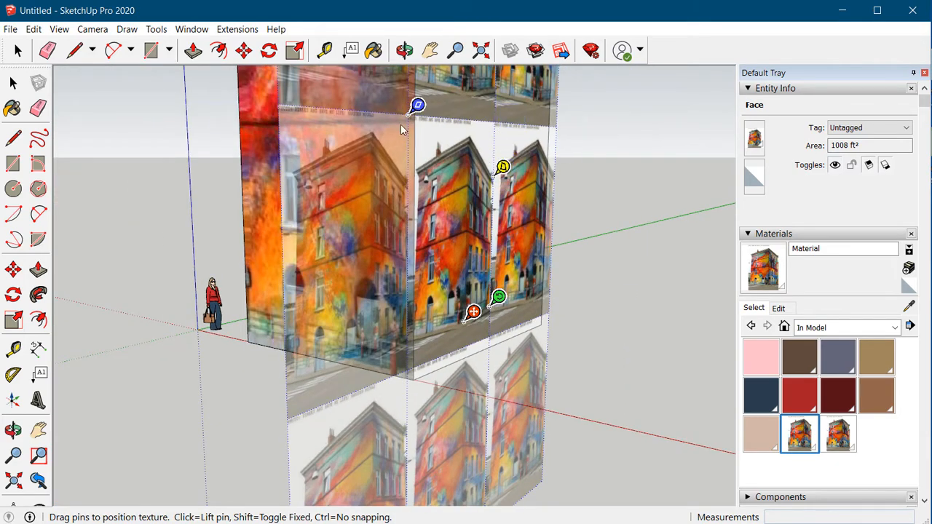
pyautogui.click(418, 106)
pyautogui.click(479, 134)
# Move the texture pins onto the corners of the block's side face to fit the right facade to it.
pyautogui.moveTo(474, 311); pyautogui.dragTo(555, 314)
pyautogui.scroll(-8, 469, 243)
pyautogui.moveTo(490, 73); pyautogui.dragTo(459, 111)
pyautogui.scroll(3, 503, 166)
pyautogui.scroll(4, 487, 139)
pyautogui.scroll(3, 486, 139)
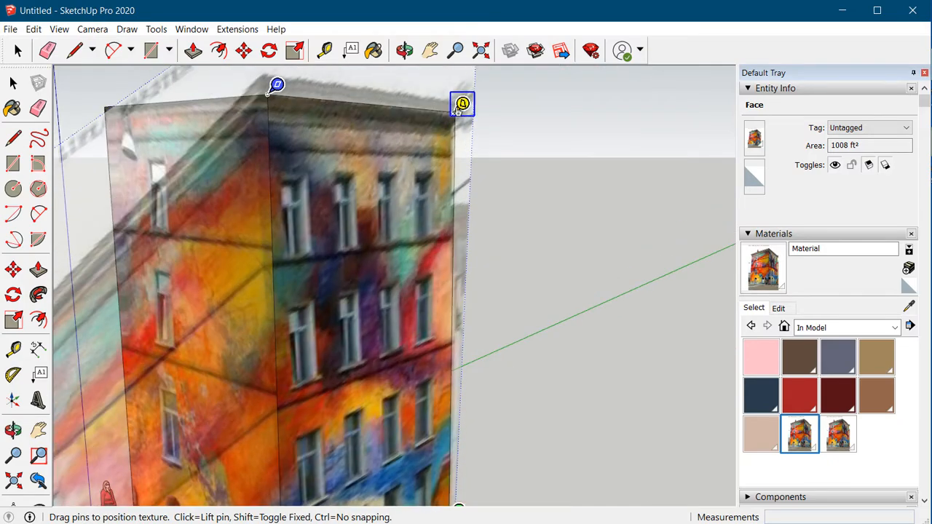
pyautogui.scroll(-10, 510, 182)
pyautogui.press('b')
pyautogui.click(358, 204)
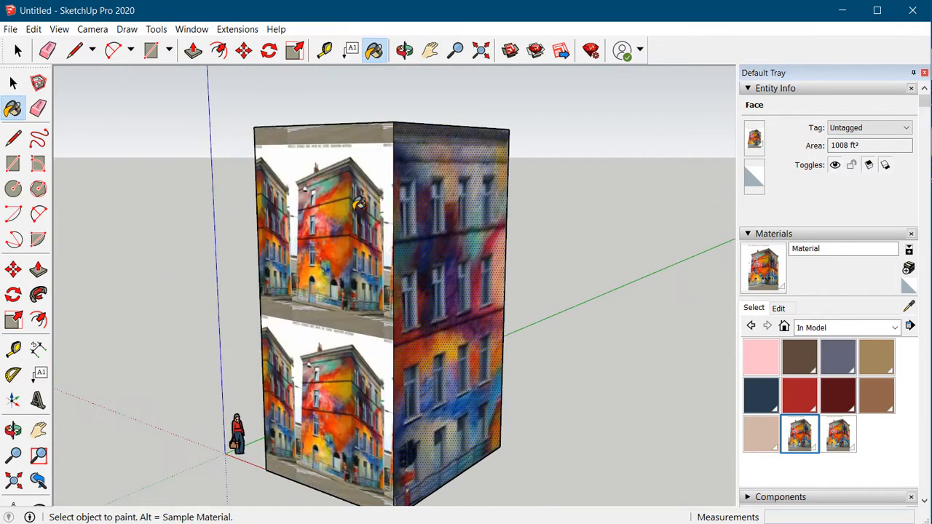
pyautogui.click(358, 204)
pyautogui.press('space')
# Reposition the front face's texture by nudging its upper pins so the photo's cornice runs along the roof edge.
pyautogui.rightClick(327, 205)
pyautogui.moveTo(407, 378)
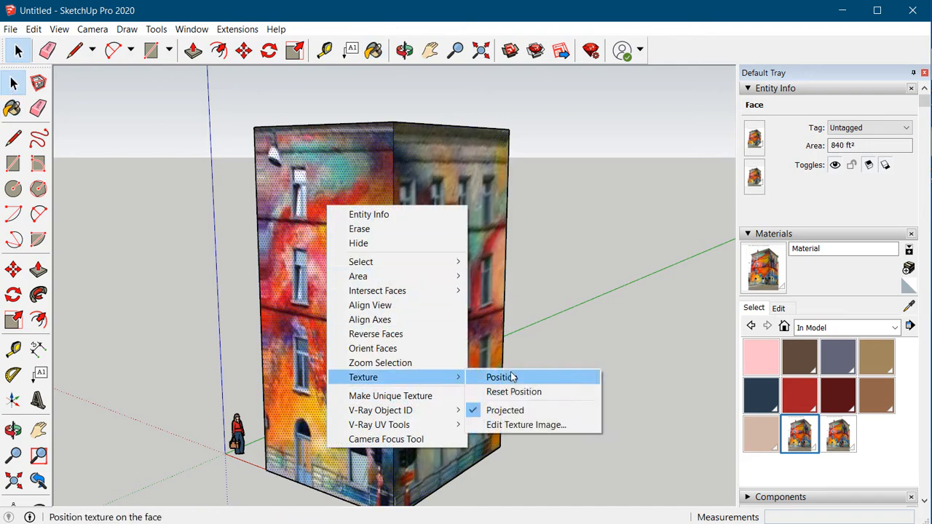
pyautogui.click(509, 377)
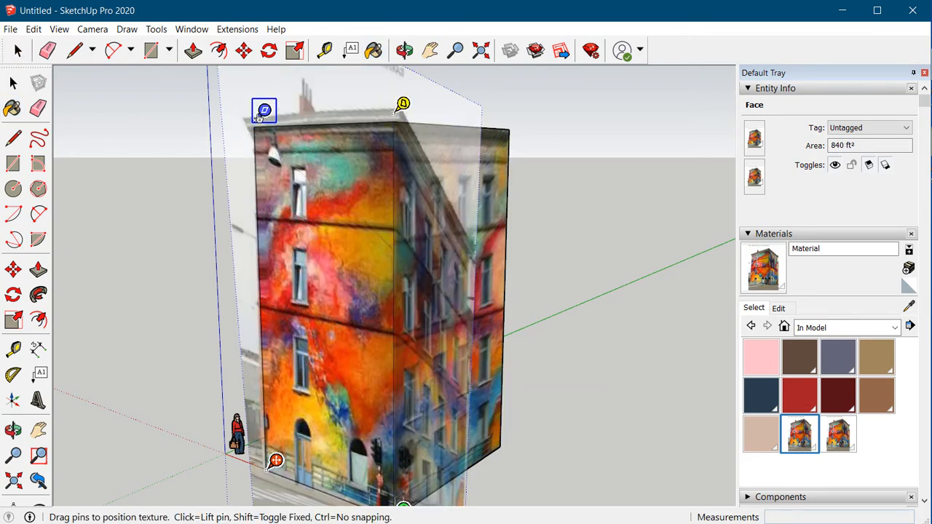
pyautogui.moveTo(258, 117); pyautogui.dragTo(258, 125)
pyautogui.click(575, 158)
pyautogui.rightClick(335, 155)
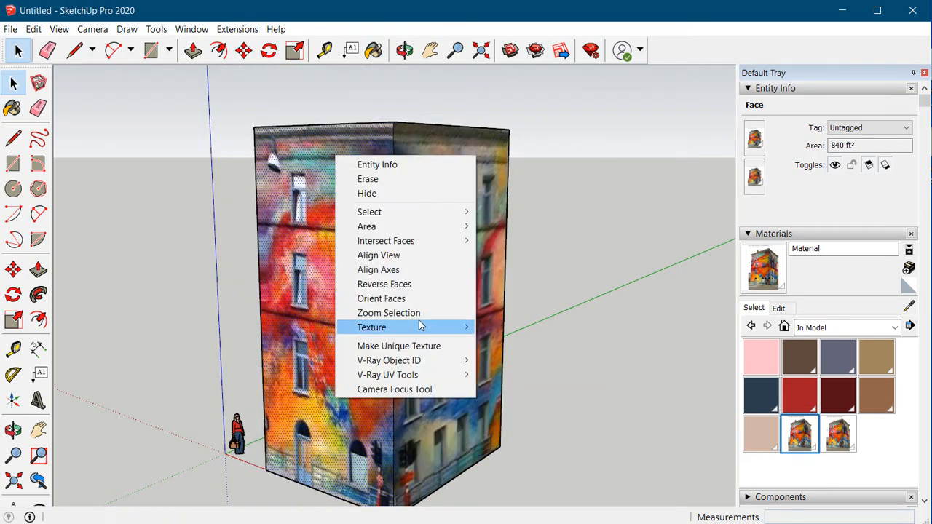
pyautogui.moveTo(416, 324)
pyautogui.click(510, 325)
pyautogui.moveTo(264, 117); pyautogui.dragTo(264, 120)
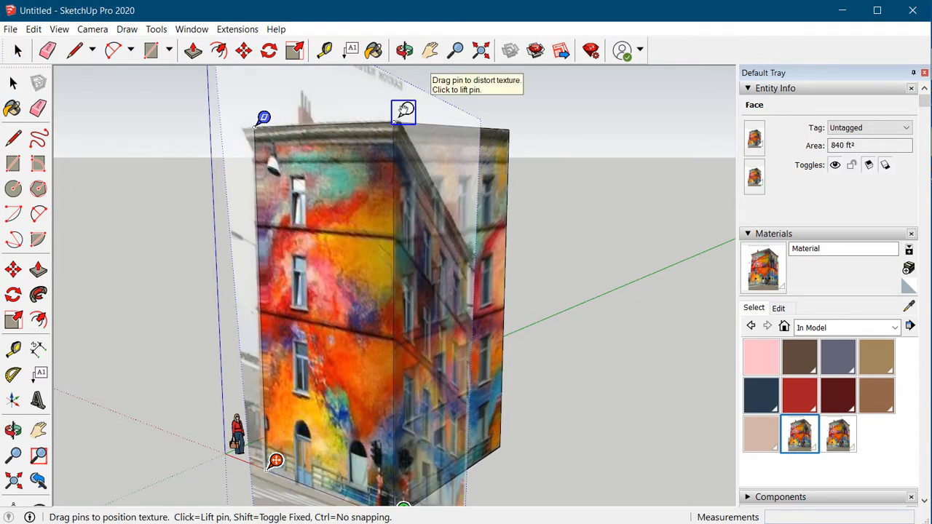
pyautogui.click(611, 176)
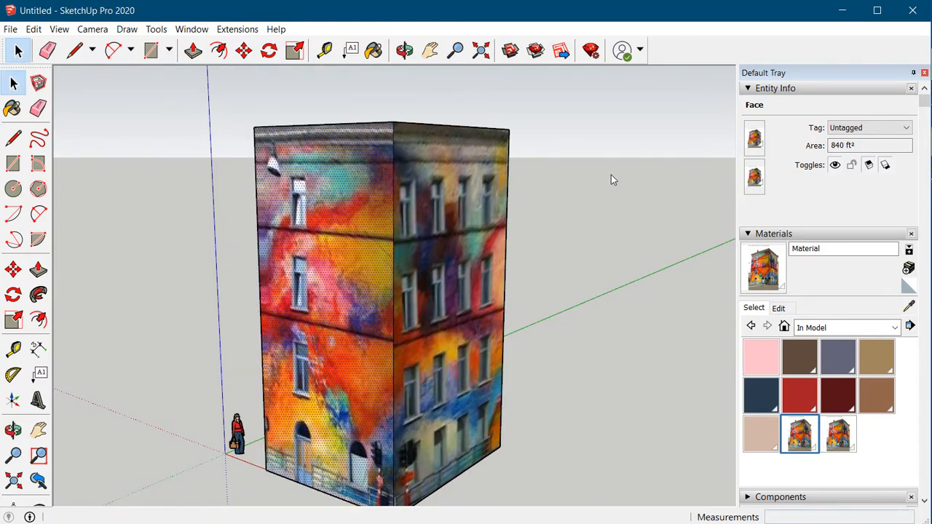
# Reposition the side face's texture by nudging its upper pin at the shared building corner to line up with the front facade.
pyautogui.rightClick(478, 197)
pyautogui.moveTo(568, 369)
pyautogui.click(652, 369)
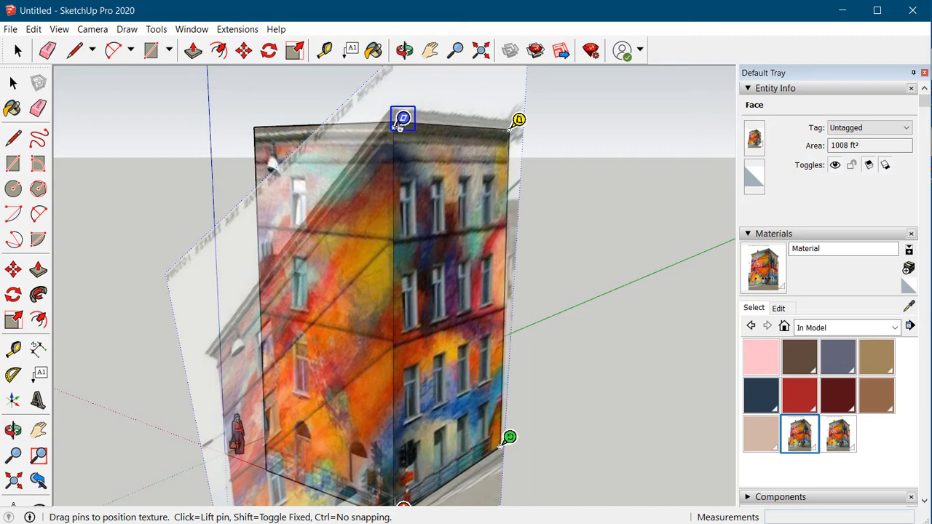
pyautogui.moveTo(398, 123)
pyautogui.mouseDown()
pyautogui.moveTo(406, 104)
pyautogui.moveTo(401, 113)
pyautogui.mouseUp()
pyautogui.click(548, 164)
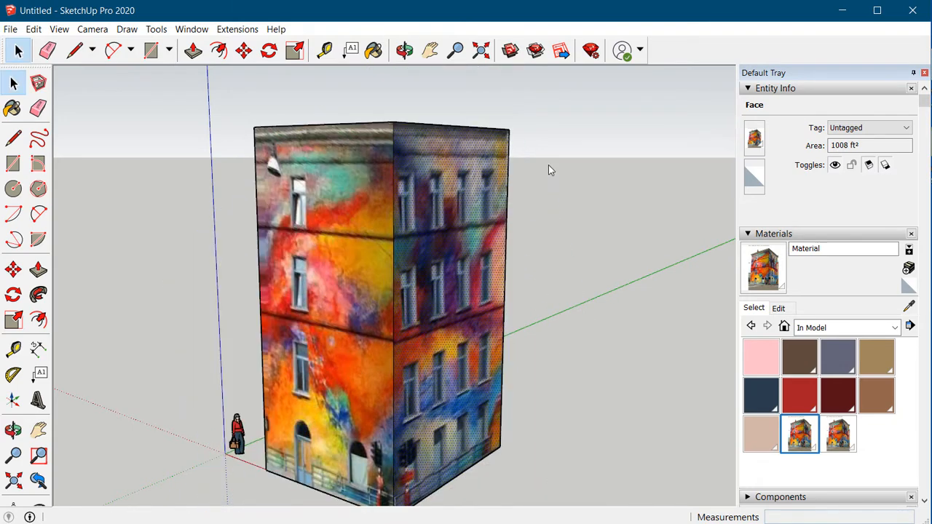
# Shift the side face's upper texture pin at the shared corner slightly further along the facade and finish positioning the texture.
pyautogui.rightClick(437, 140)
pyautogui.click(619, 313)
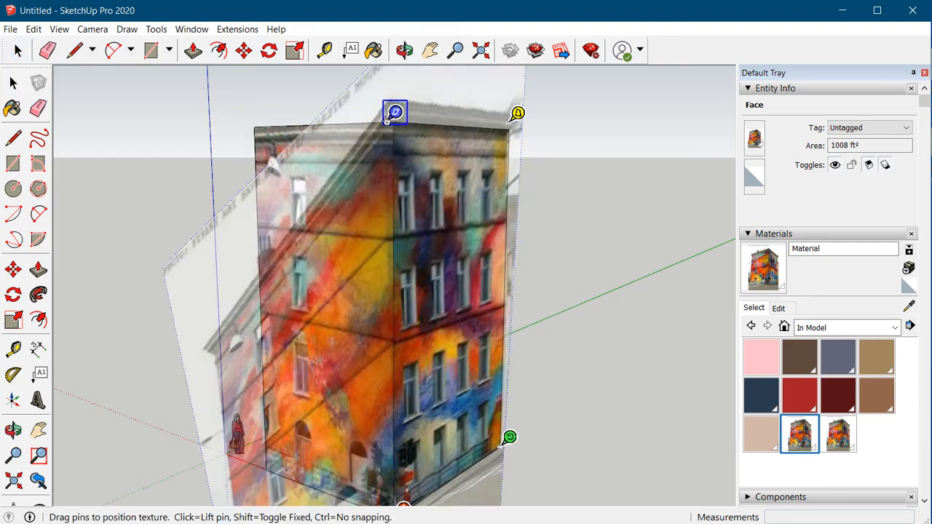
pyautogui.moveTo(396, 113); pyautogui.dragTo(403, 112)
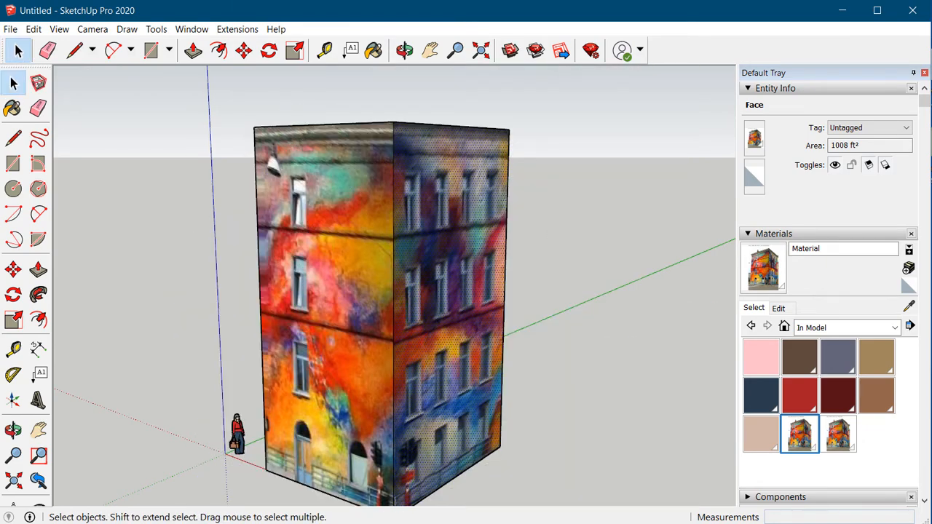
pyautogui.click(712, 397)
# Outline the painted doorway on the front face with lines and push it about 9 7/8" inward.
pyautogui.moveTo(711, 401); pyautogui.dragTo(599, 312, button='middle')
pyautogui.scroll(3, 390, 393)
pyautogui.click(13, 138)
pyautogui.click(298, 417)
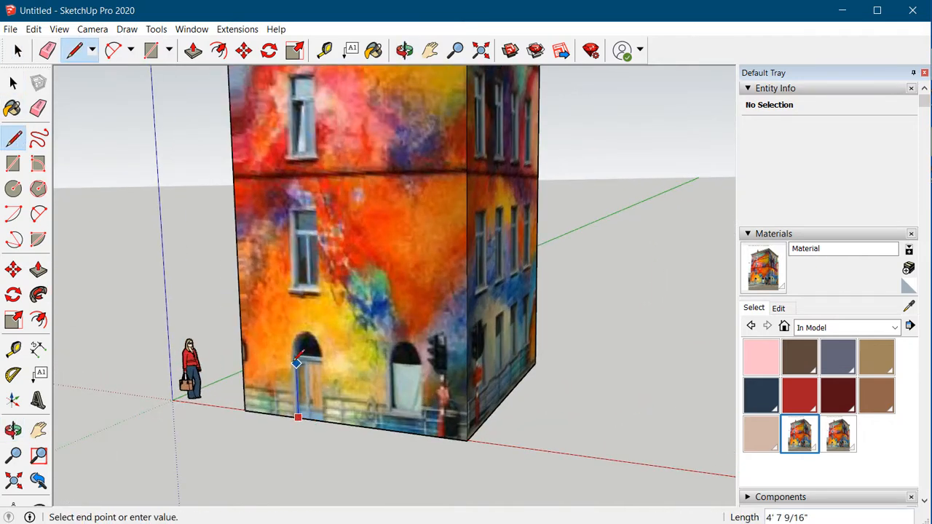
pyautogui.press('p')
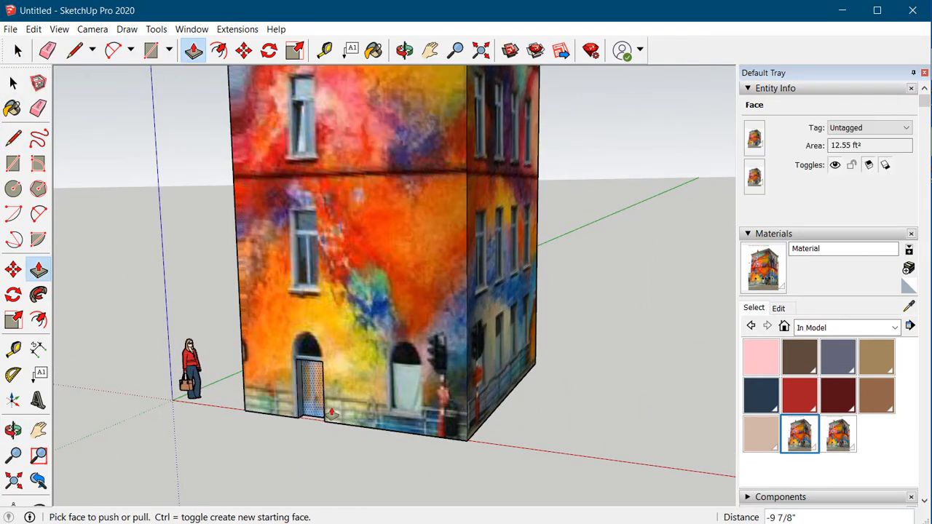
# Outline the transom bar above the doorway with lines and draw an arc over it following the painted arch.
pyautogui.scroll(3, 300, 342)
pyautogui.press('l')
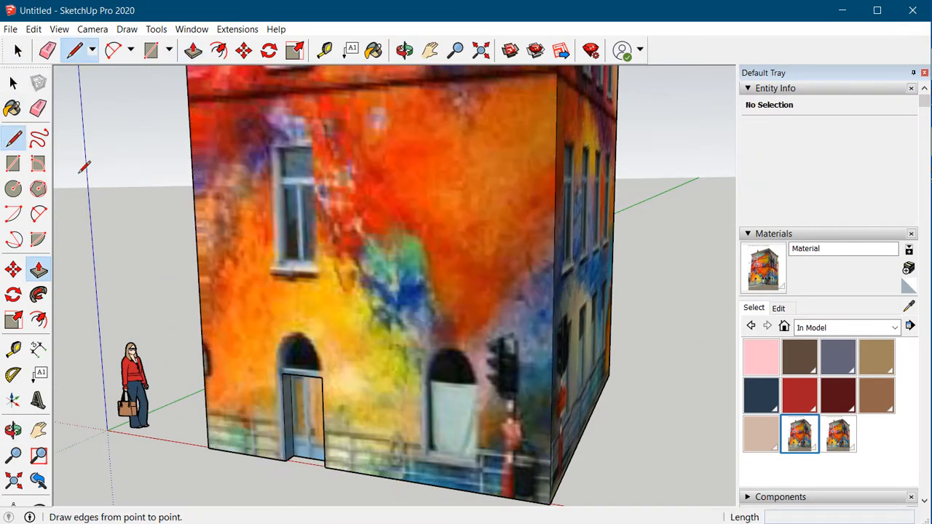
pyautogui.click(322, 376)
pyautogui.scroll(4, 325, 372)
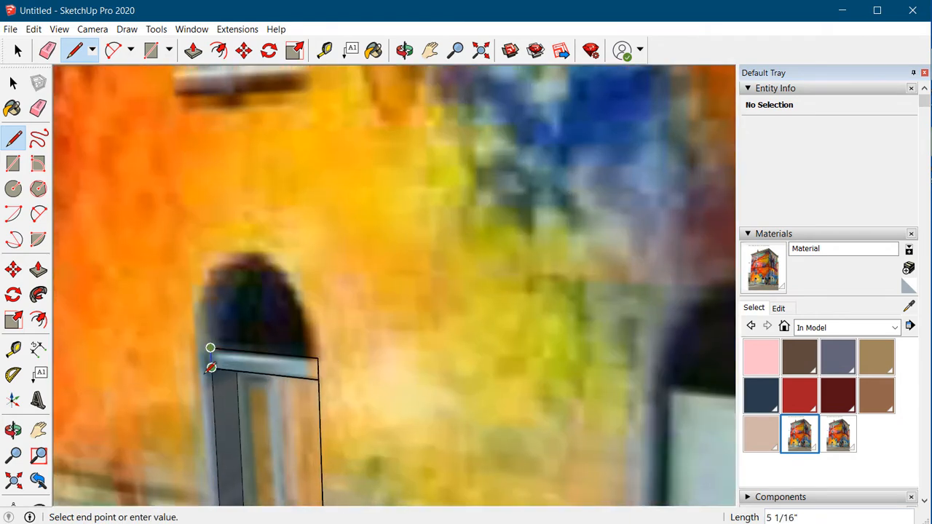
pyautogui.click(39, 213)
pyautogui.click(210, 348)
pyautogui.click(317, 358)
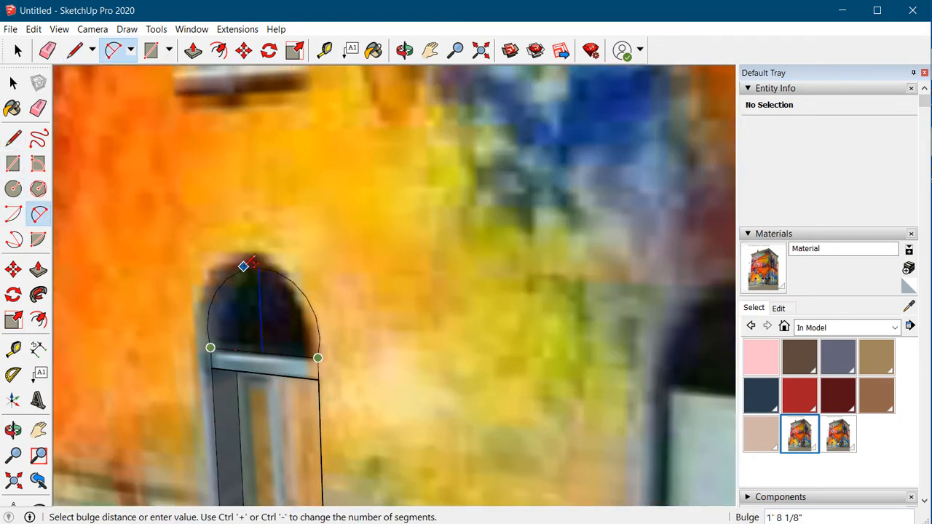
pyautogui.click(240, 271)
# Push the arched face above the door inward, and recess the transom bar below it about 7/8".
pyautogui.click(39, 270)
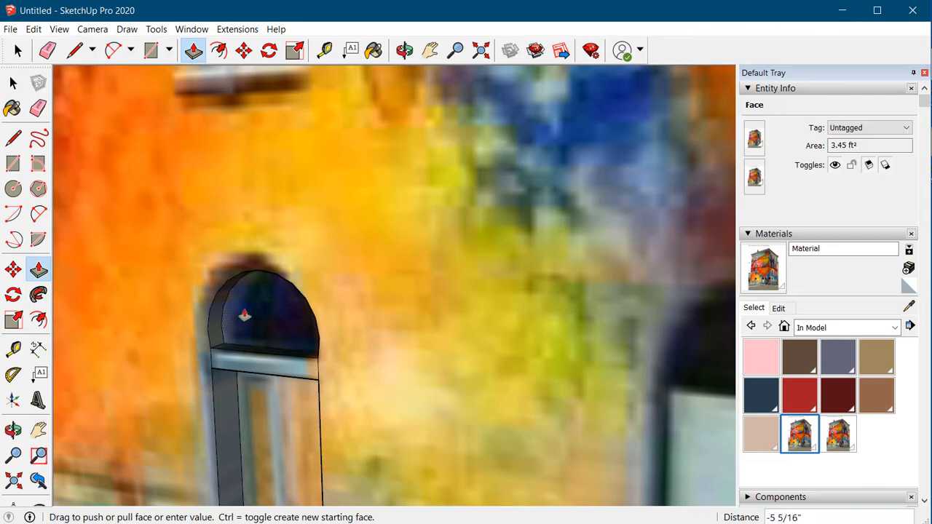
pyautogui.click(272, 406)
pyautogui.scroll(-5, 272, 406)
pyautogui.click(275, 373)
pyautogui.click(277, 372)
pyautogui.scroll(-5, 277, 372)
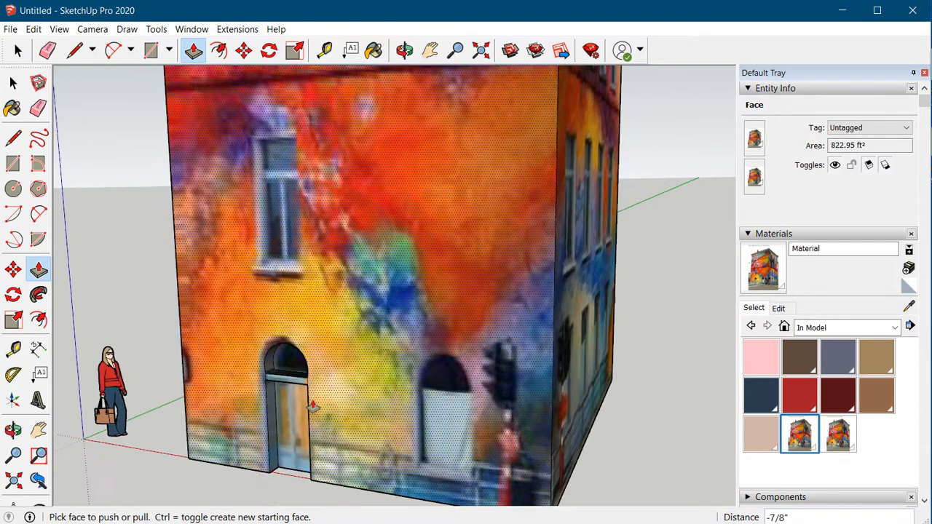
# Draw a rectangle over the front facade's window above the door and push it about 6 1/2" inward.
pyautogui.scroll(5, 275, 270)
pyautogui.press('r')
pyautogui.click(283, 167)
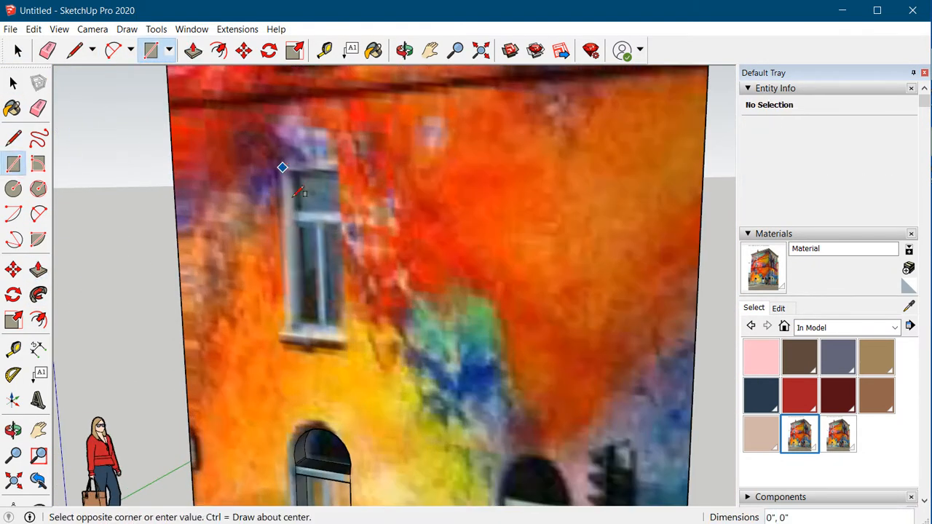
pyautogui.click(343, 336)
pyautogui.click(39, 270)
pyautogui.click(318, 257)
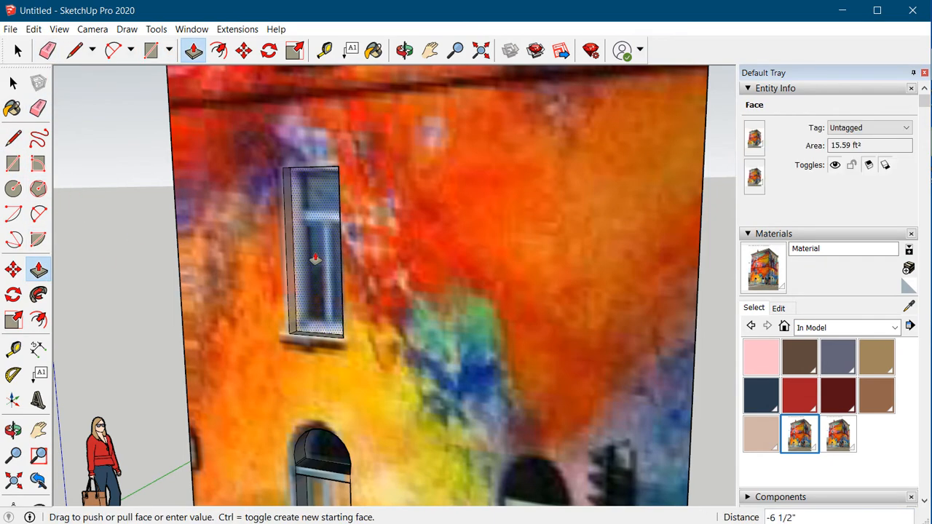
pyautogui.click(319, 257)
pyautogui.scroll(-5, 318, 257)
pyautogui.press('space')
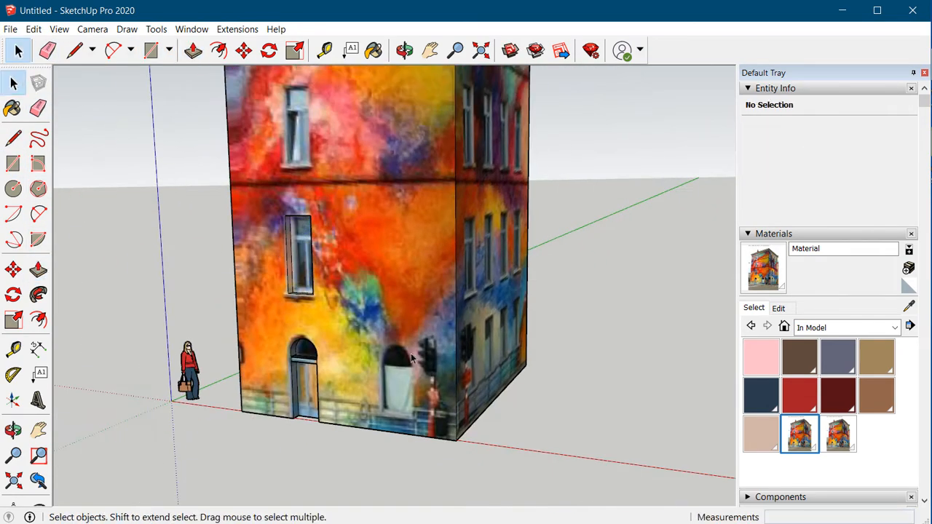
pyautogui.scroll(-1, 382, 289)
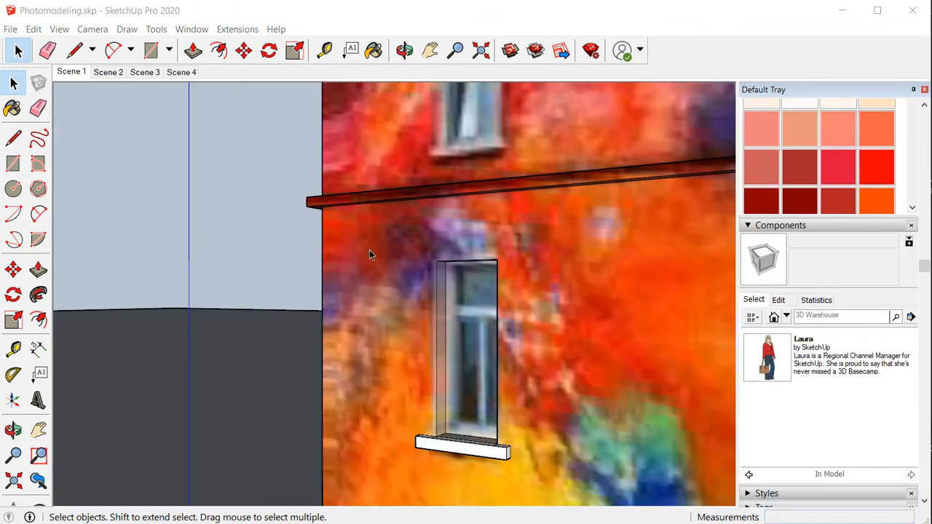
# Make the recessed window and its sill a component named window_sy that glues to any face and cuts an opening.
pyautogui.moveTo(369, 254); pyautogui.dragTo(531, 472)
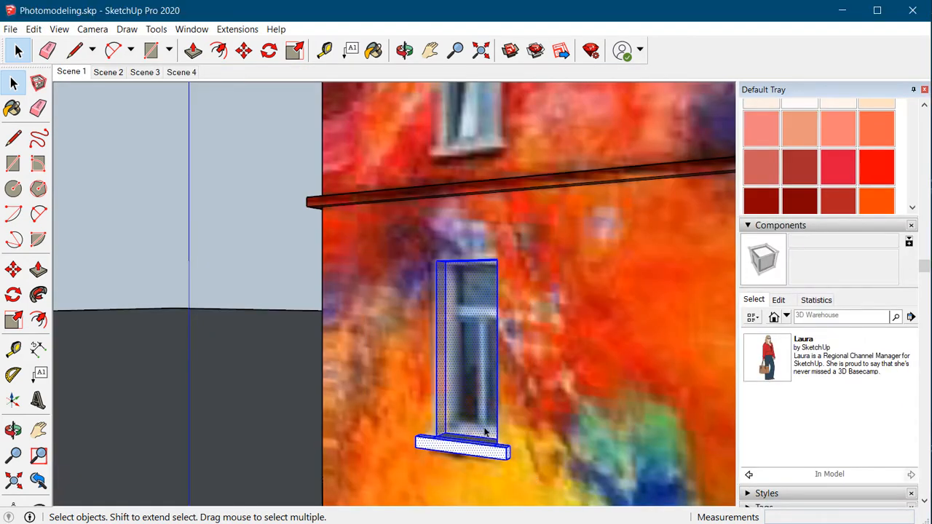
pyautogui.rightClick(485, 435)
pyautogui.click(552, 289)
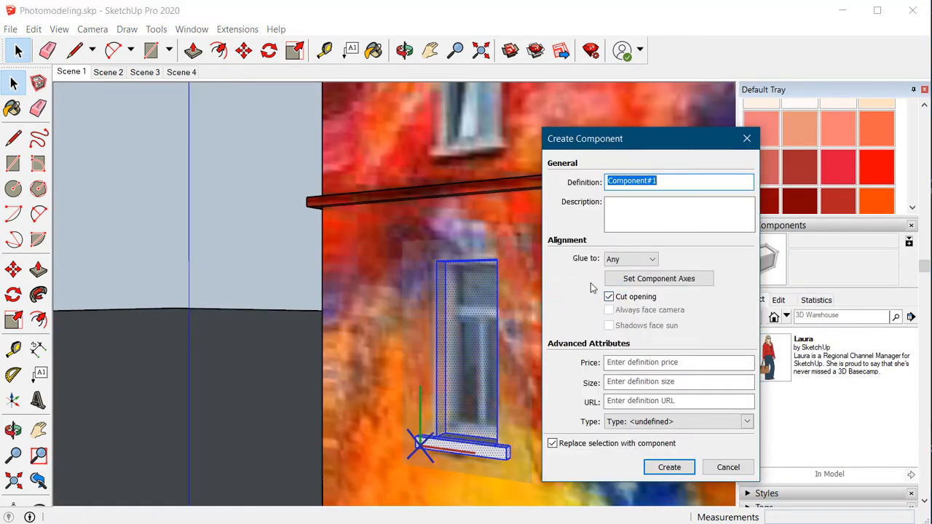
pyautogui.click(684, 467)
pyautogui.scroll(-3, 688, 466)
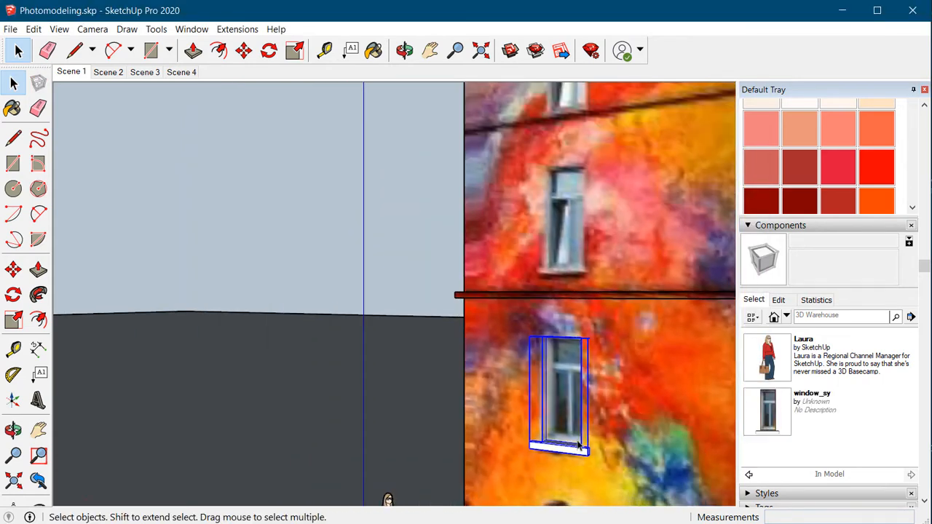
# Place a window_sy component over the painted window just above the ledge on the front facade.
pyautogui.click(784, 425)
pyautogui.click(536, 274)
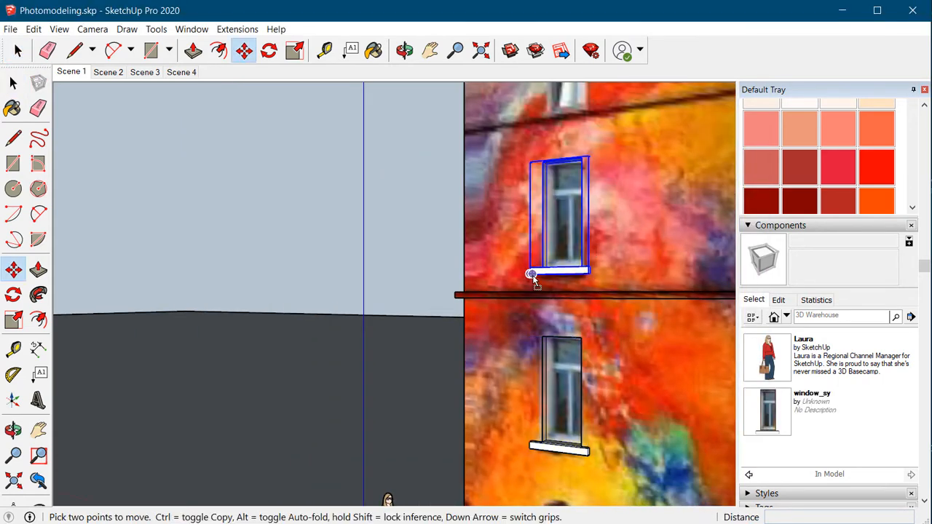
pyautogui.scroll(-2, 579, 317)
pyautogui.click(579, 317)
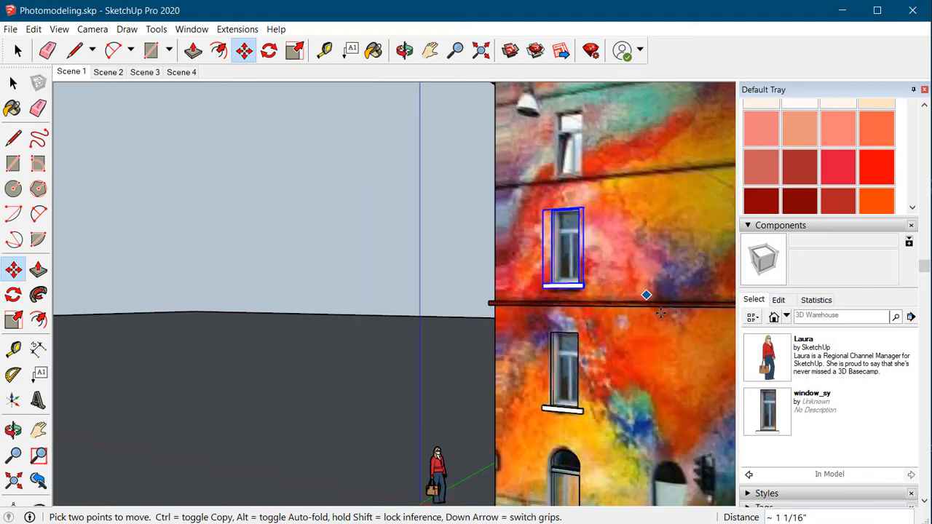
pyautogui.click(13, 83)
pyautogui.click(615, 217)
# Place another window_sy component over the front facade's top-floor window.
pyautogui.scroll(-2, 637, 301)
pyautogui.moveTo(636, 301); pyautogui.dragTo(660, 327, button='middle')
pyautogui.hotkey('ctrl', 'v')
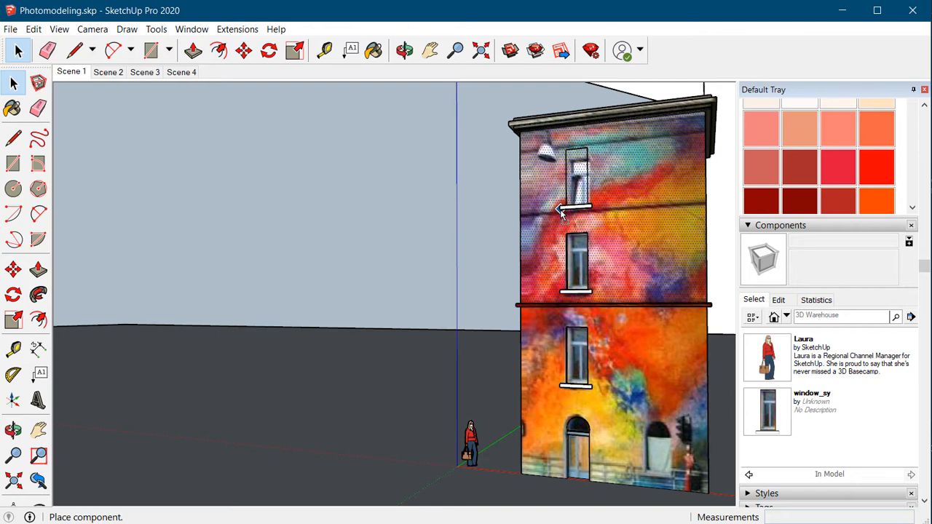
pyautogui.click(561, 212)
# Place a window_sy component over the side facade's window nearest the shared corner, just below the ledge.
pyautogui.scroll(-2, 648, 313)
pyautogui.moveTo(649, 312); pyautogui.dragTo(663, 407, button='middle')
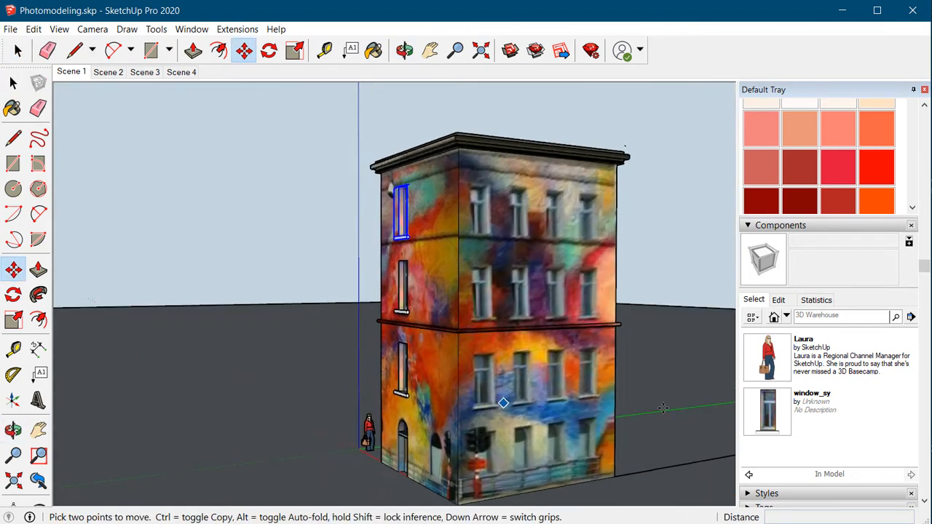
pyautogui.scroll(2, 662, 408)
pyautogui.click(767, 411)
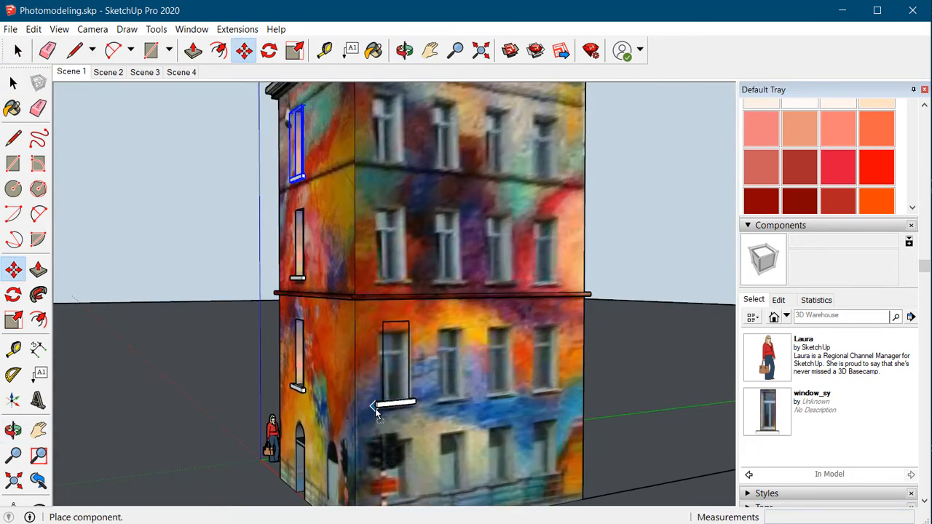
pyautogui.click(375, 415)
pyautogui.click(13, 83)
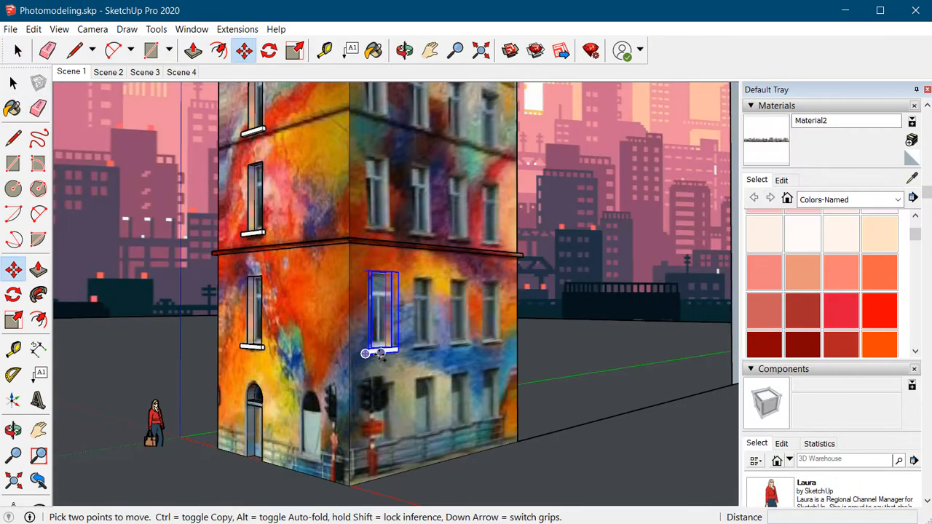
# Copy the side facade's window about 5' 3 1/8" onto the neighbouring painted window and array it 3x along the row.
pyautogui.press('ctrl')
pyautogui.click(368, 354)
pyautogui.click(412, 348)
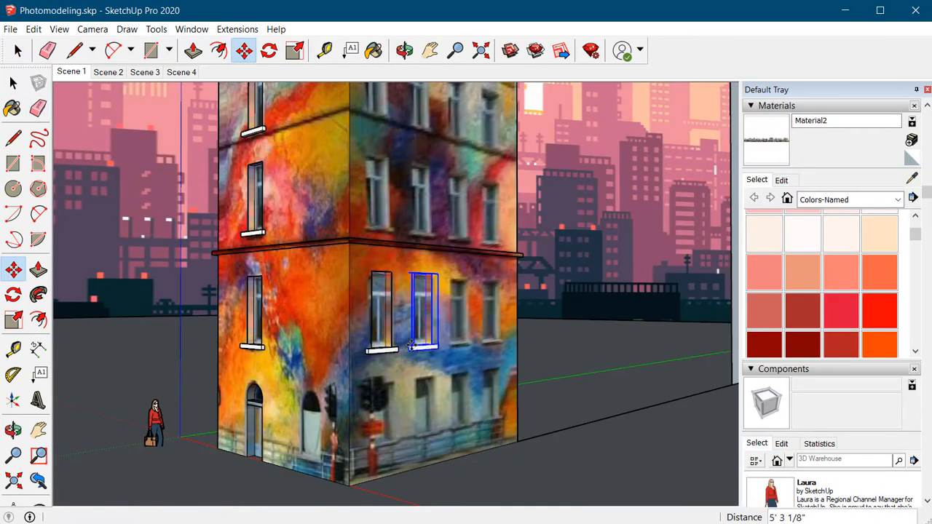
pyautogui.write('3x')
pyautogui.press('Return')
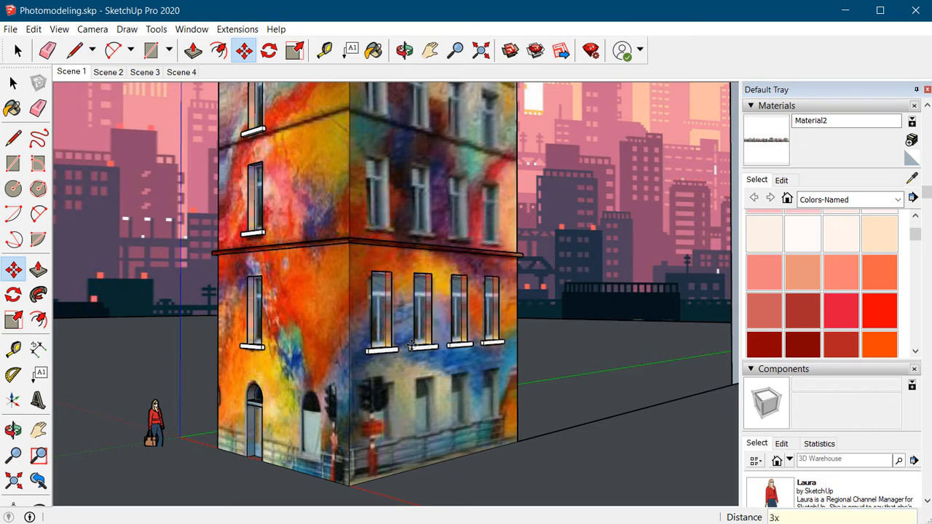
# Copy the side facade's row of four windows straight up about 9' 8 13/16" and array it 2x to fill the upper floors.
pyautogui.scroll(-5, 630, 363)
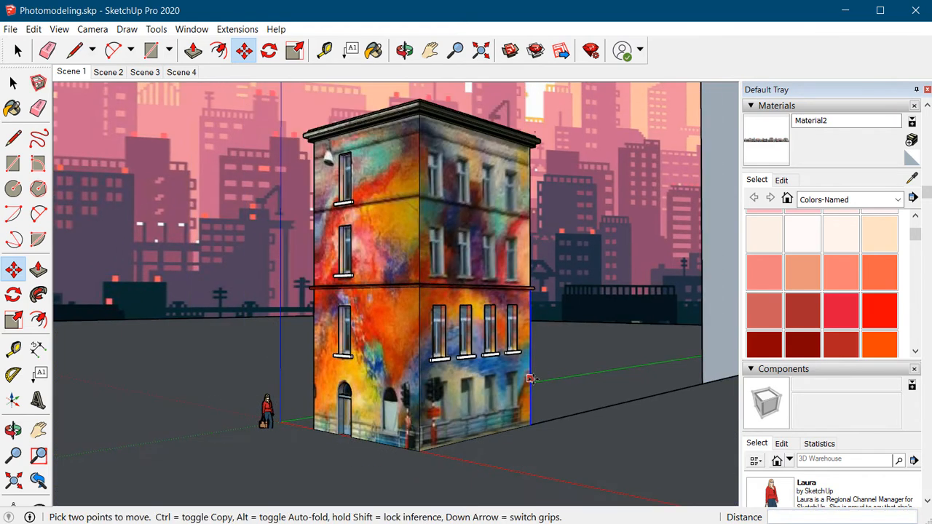
pyautogui.moveTo(530, 378); pyautogui.dragTo(452, 387, button='middle')
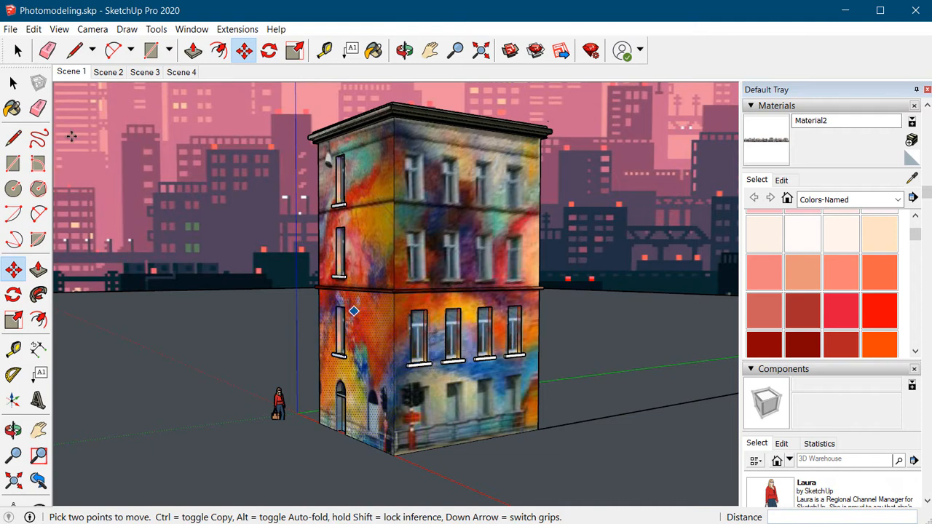
pyautogui.press('space')
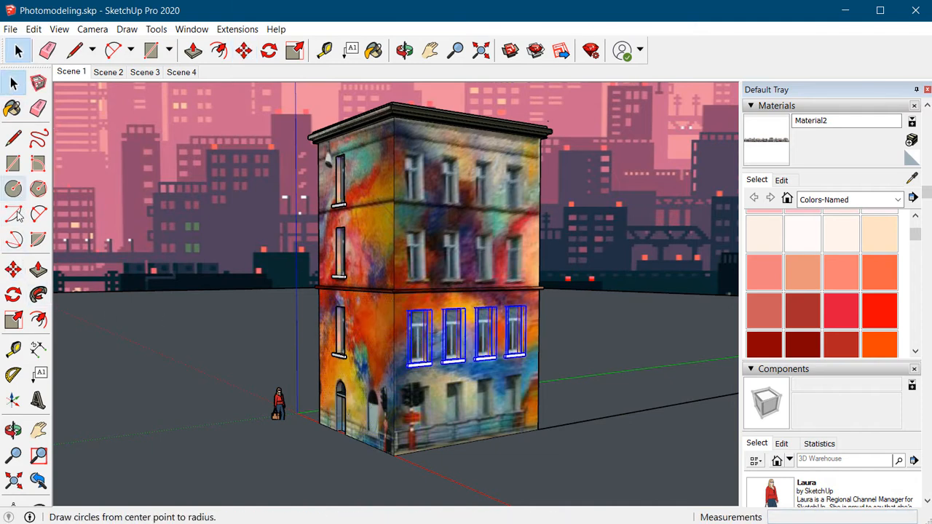
pyautogui.click(13, 269)
pyautogui.press('ctrl')
pyautogui.click(531, 365)
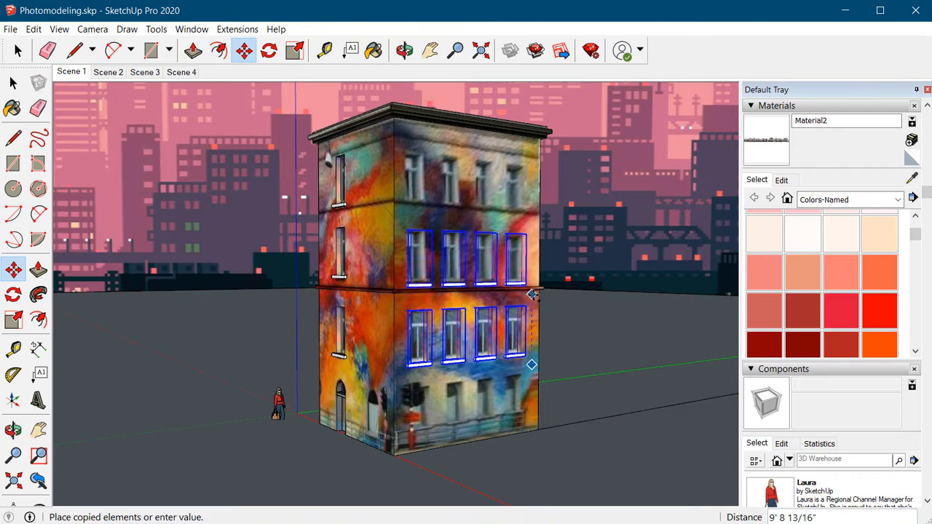
pyautogui.click(531, 294)
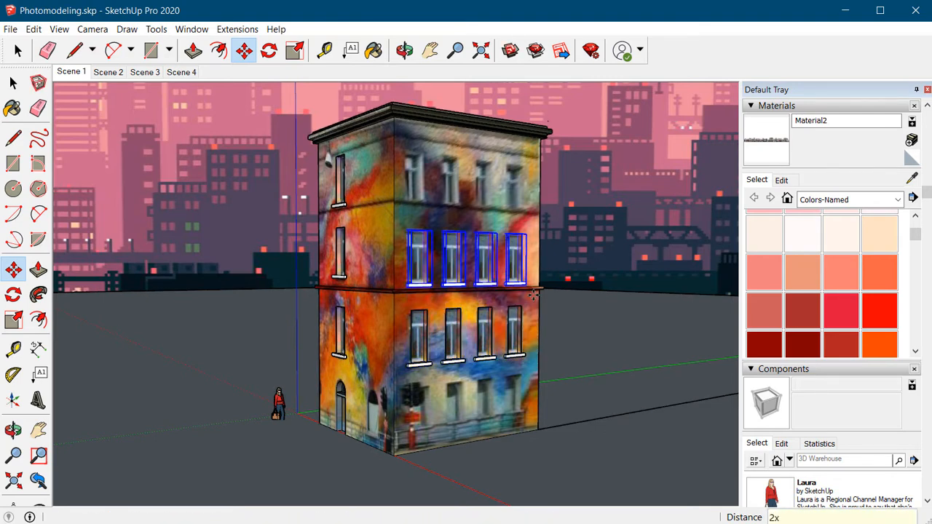
pyautogui.press('Return')
pyautogui.moveTo(628, 352); pyautogui.dragTo(466, 328, button='middle')
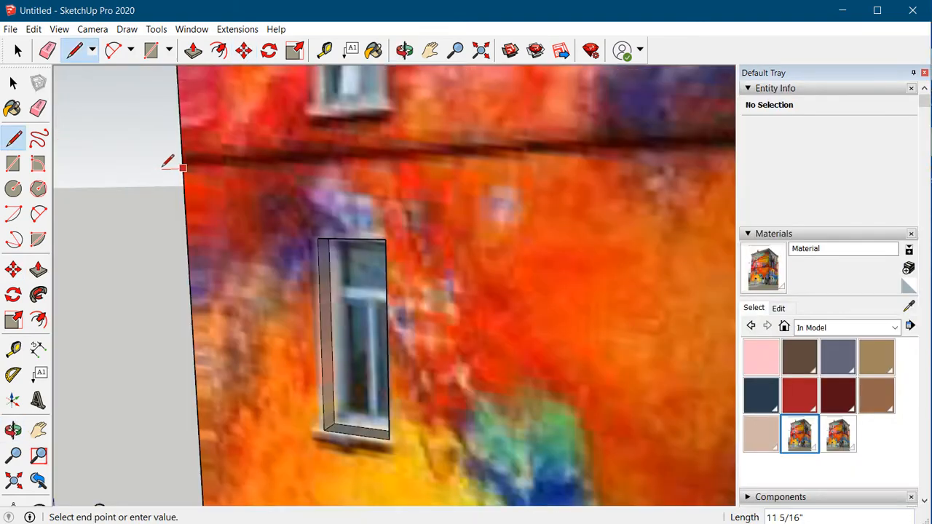
# Draw a closed rectangular ledge profile across the front facade's corner at the dark painted band and erase the excess lines outside it.
pyautogui.moveTo(169, 163); pyautogui.dragTo(467, 244, button='middle')
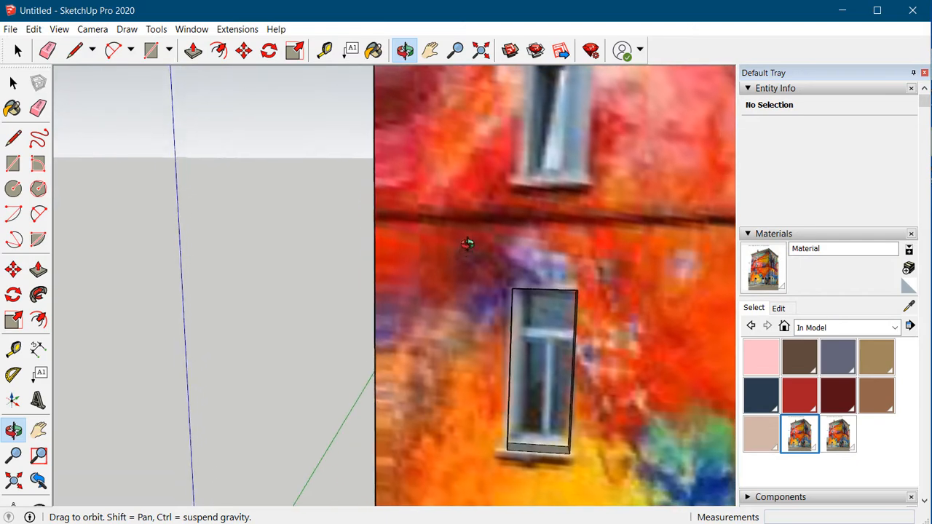
pyautogui.moveTo(439, 308)
pyautogui.mouseDown(button='middle')
pyautogui.moveTo(531, 316)
pyautogui.moveTo(744, 302)
pyautogui.moveTo(465, 217)
pyautogui.mouseUp(button='middle')
pyautogui.click(466, 217)
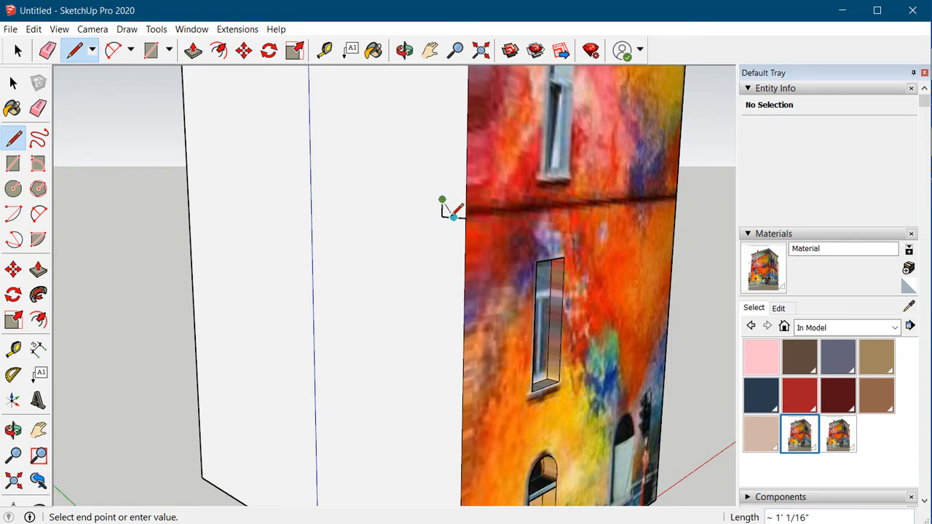
pyautogui.scroll(4, 441, 216)
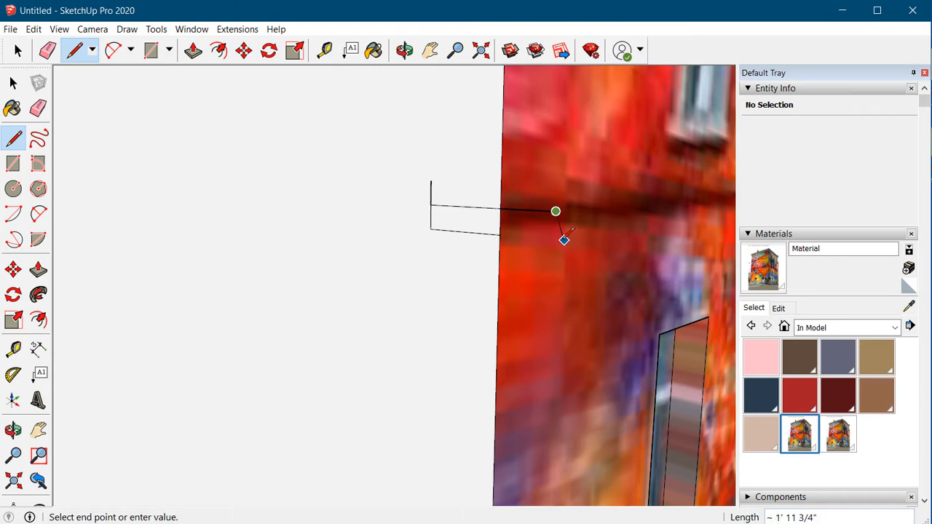
pyautogui.click(499, 234)
pyautogui.moveTo(500, 236); pyautogui.dragTo(445, 320, button='middle')
pyautogui.scroll(4, 408, 282)
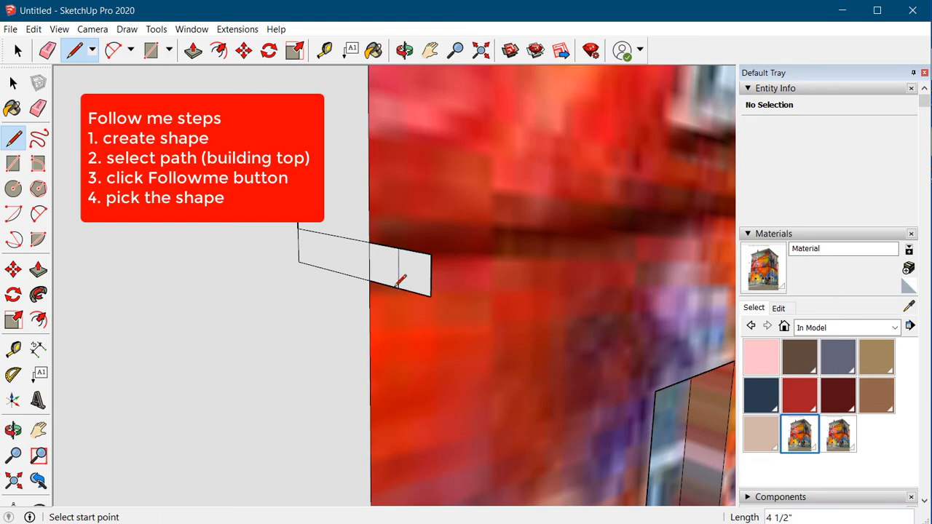
pyautogui.click(39, 108)
pyautogui.click(411, 290)
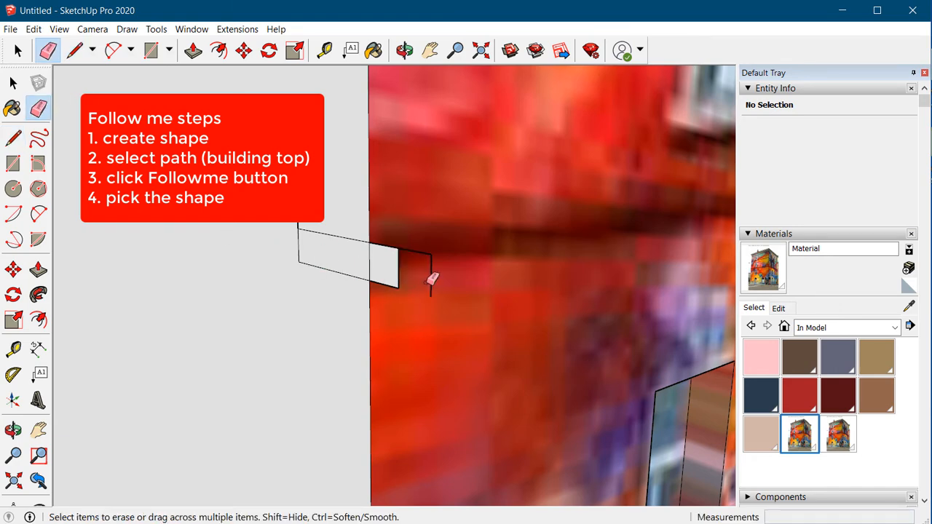
# Sweep the ledge profile around the building with Follow Me, using the roof face as the path.
pyautogui.scroll(-3, 427, 276)
pyautogui.moveTo(437, 298); pyautogui.dragTo(410, 318, button='middle')
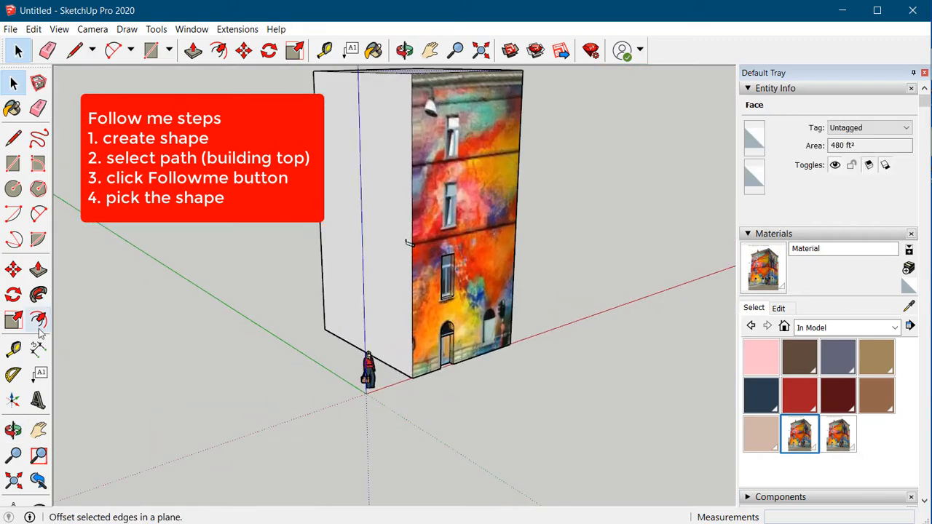
pyautogui.click(39, 294)
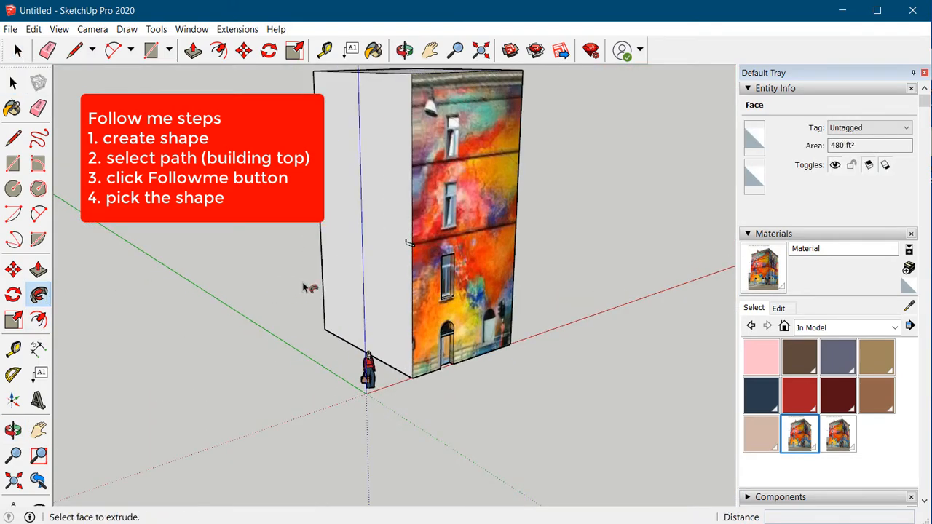
pyautogui.scroll(5, 466, 247)
pyautogui.click(497, 198)
pyautogui.scroll(-5, 495, 198)
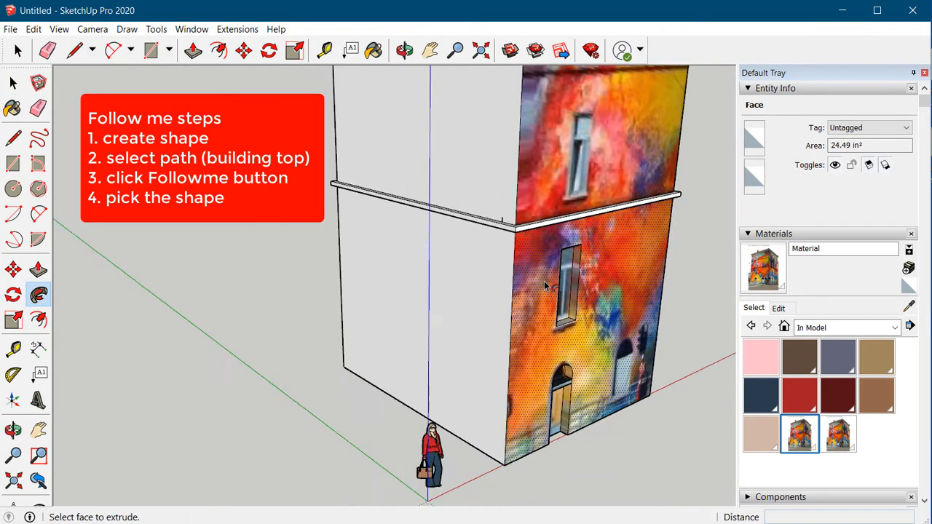
pyautogui.moveTo(466, 276); pyautogui.dragTo(460, 334, button='middle')
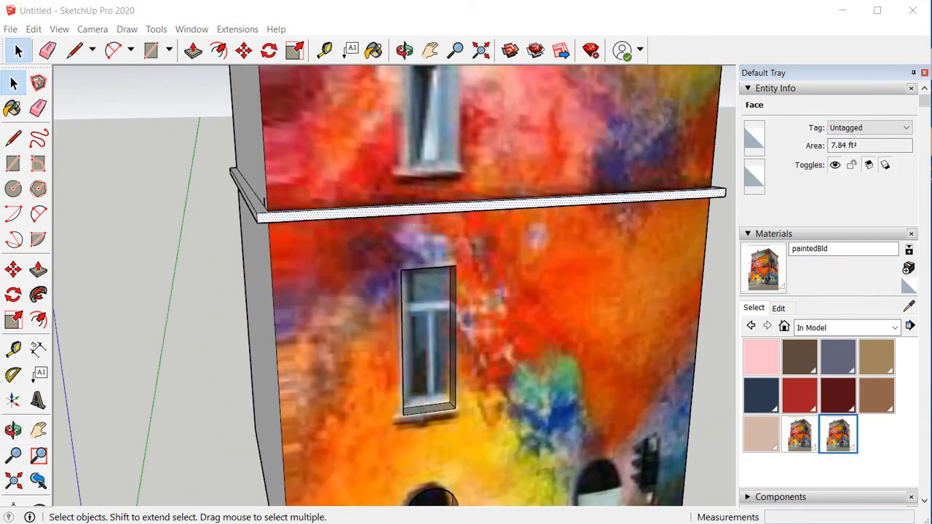
# Sample the front facade's texture and paint it onto the ledge's front face.
pyautogui.click(911, 311)
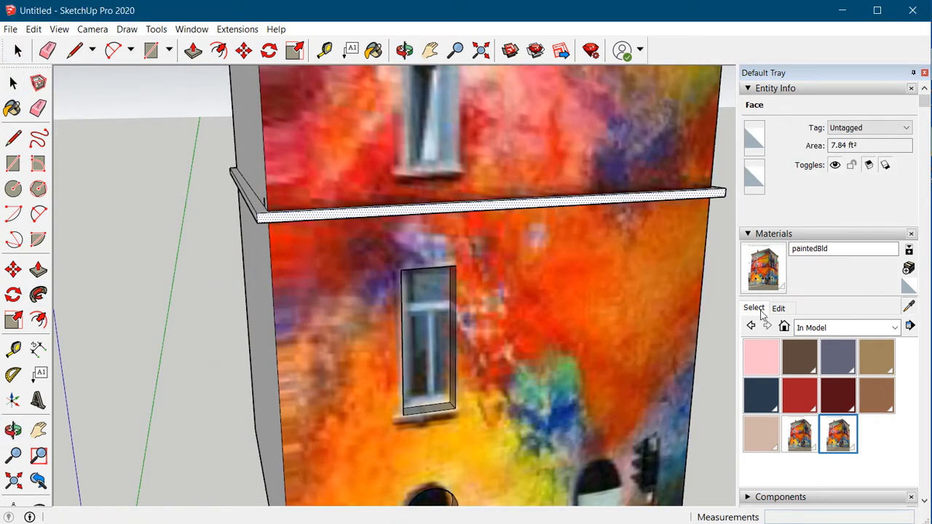
pyautogui.click(661, 253)
pyautogui.scroll(3, 614, 197)
pyautogui.click(613, 196)
pyautogui.scroll(2, 614, 196)
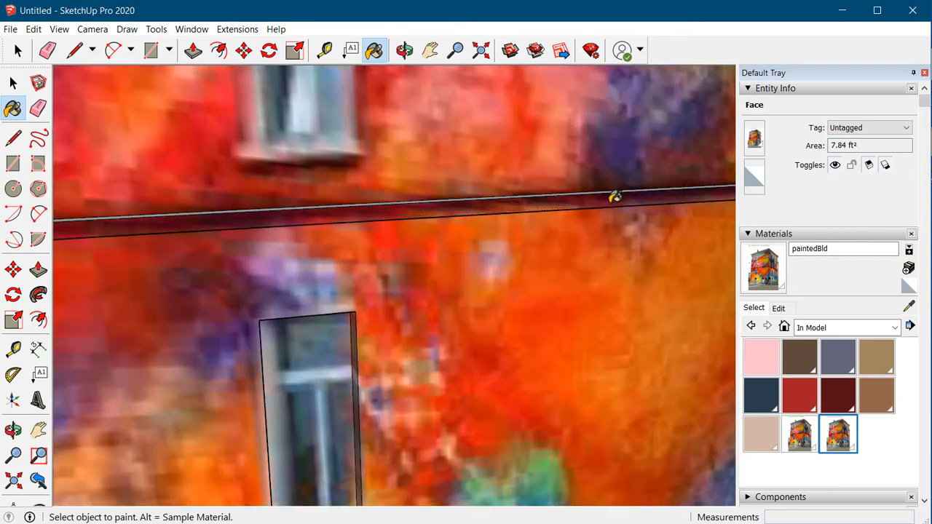
# Paint the ledge's remaining front-side faces, including the underside, with the paintedBld texture.
pyautogui.scroll(2, 615, 197)
pyautogui.moveTo(619, 210)
pyautogui.mouseDown(button='middle')
pyautogui.moveTo(634, 297)
pyautogui.moveTo(628, 264)
pyautogui.moveTo(647, 197)
pyautogui.mouseUp(button='middle')
pyautogui.click(626, 252)
pyautogui.scroll(-4, 627, 251)
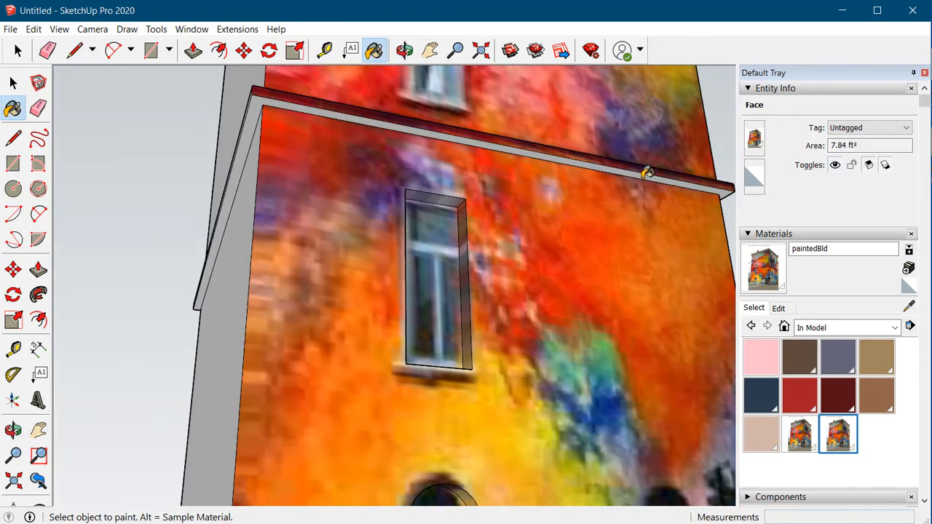
pyautogui.click(644, 174)
pyautogui.scroll(-3, 661, 219)
# Sample the side facade's texture and paint it onto the ledge's white face along that side.
pyautogui.moveTo(646, 263)
pyautogui.mouseDown(button='middle')
pyautogui.moveTo(603, 374)
pyautogui.moveTo(619, 366)
pyautogui.moveTo(529, 389)
pyautogui.moveTo(556, 409)
pyautogui.mouseUp(button='middle')
pyautogui.scroll(-4, 602, 373)
pyautogui.scroll(-4, 616, 367)
pyautogui.scroll(6, 578, 389)
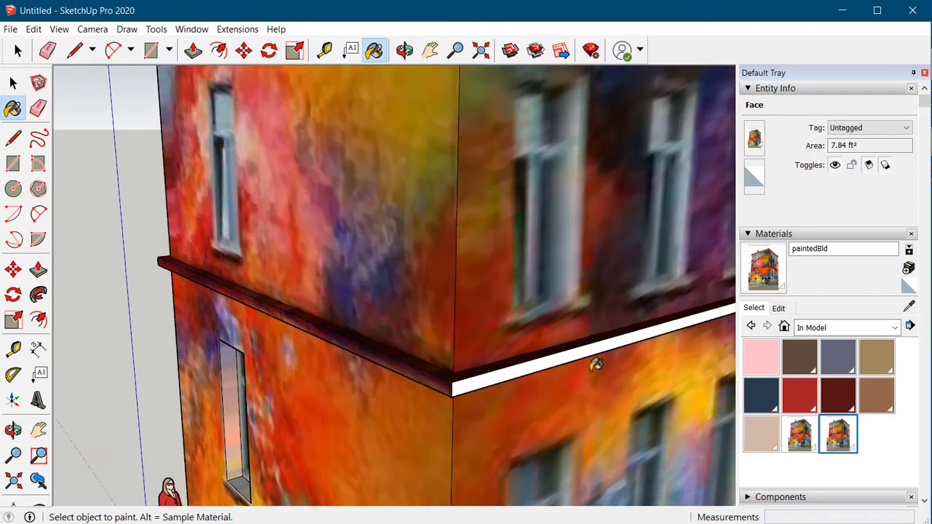
pyautogui.click(909, 307)
pyautogui.click(624, 339)
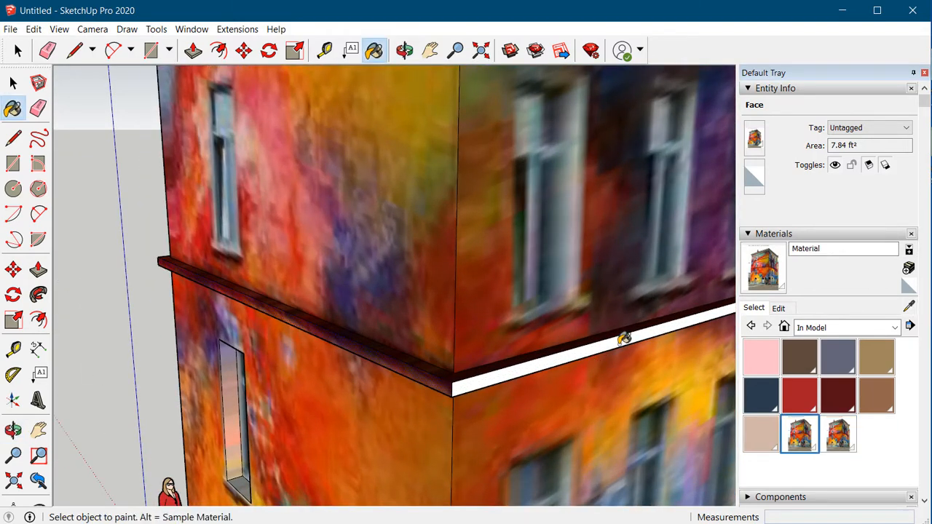
pyautogui.click(628, 342)
# Draw a rectangular cornice outline straddling the top corner where the front facade meets the blank wall.
pyautogui.moveTo(645, 354)
pyautogui.mouseDown(button='middle')
pyautogui.moveTo(645, 366)
pyautogui.moveTo(560, 342)
pyautogui.moveTo(528, 371)
pyautogui.moveTo(563, 463)
pyautogui.moveTo(561, 254)
pyautogui.moveTo(572, 193)
pyautogui.moveTo(331, 142)
pyautogui.mouseUp(button='middle')
pyautogui.press('l')
pyautogui.click(449, 104)
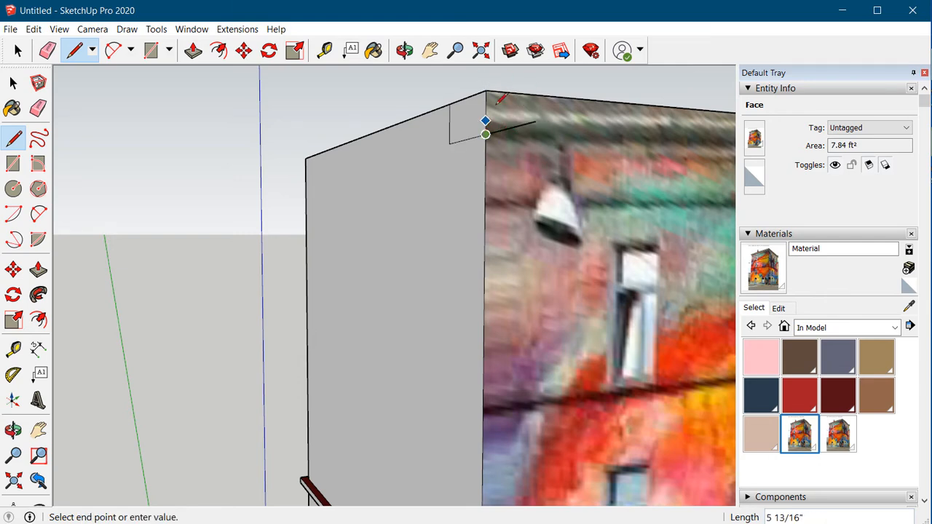
pyautogui.click(536, 72)
pyautogui.scroll(2, 534, 121)
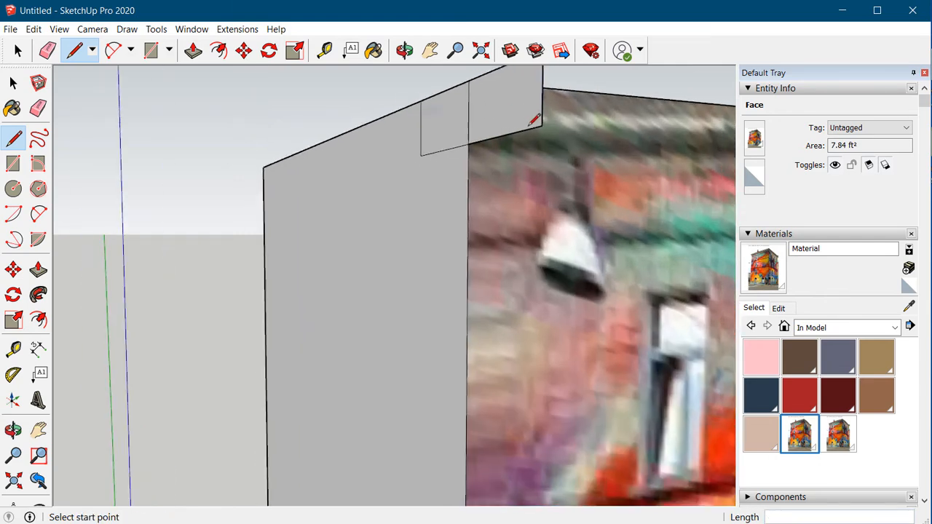
pyautogui.moveTo(534, 122); pyautogui.dragTo(673, 179, button='middle')
pyautogui.scroll(6, 583, 140)
# Draw the lower stair-stepped lines of the cornice profile, rising from the outline's bottom edge beside the facade corner.
pyautogui.click(541, 134)
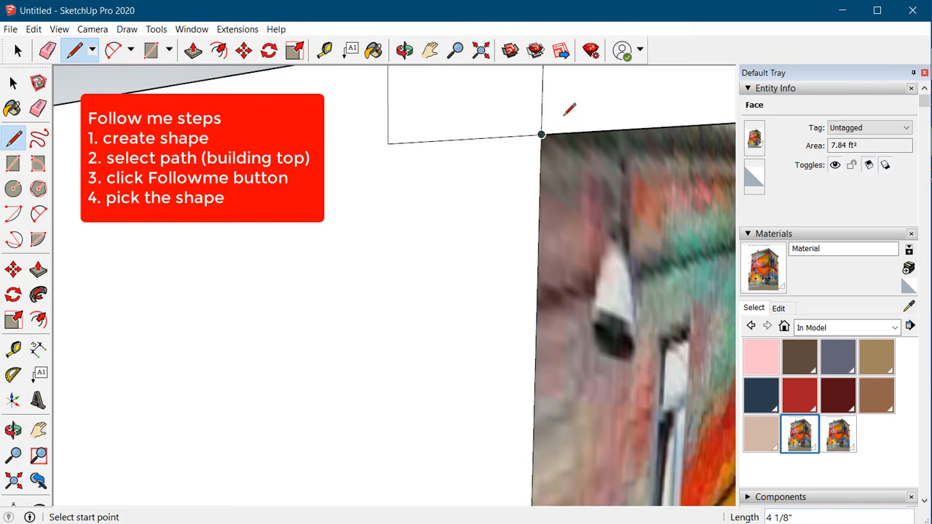
pyautogui.scroll(2, 562, 131)
pyautogui.scroll(-4, 600, 95)
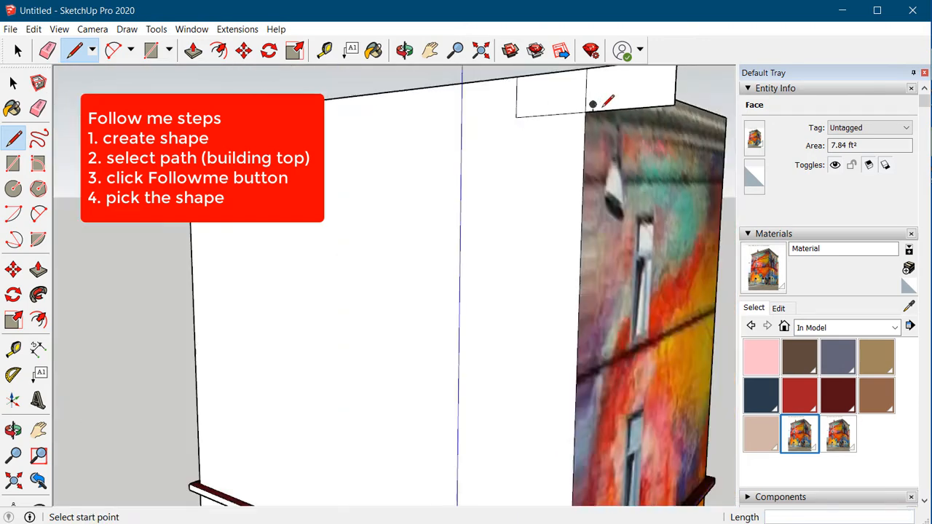
pyautogui.scroll(2, 590, 116)
pyautogui.click(587, 122)
pyautogui.scroll(2, 594, 118)
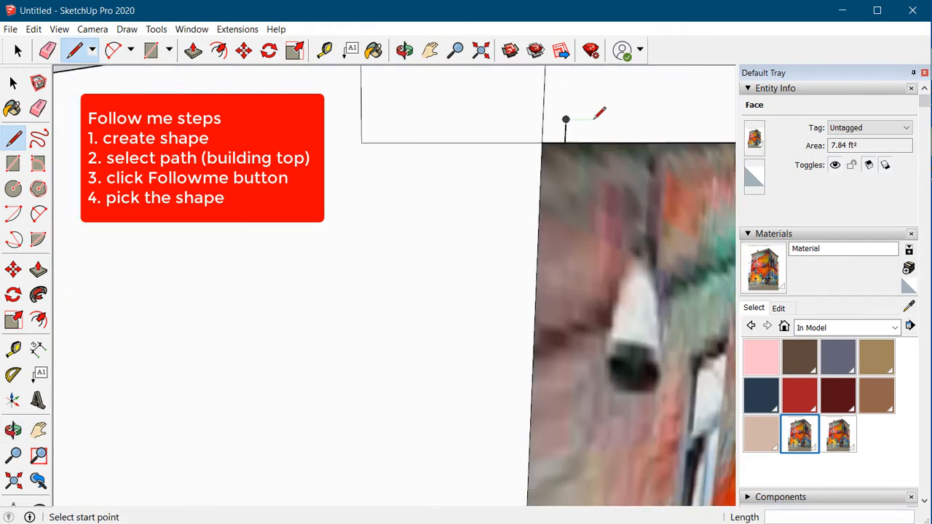
pyautogui.scroll(-2, 594, 116)
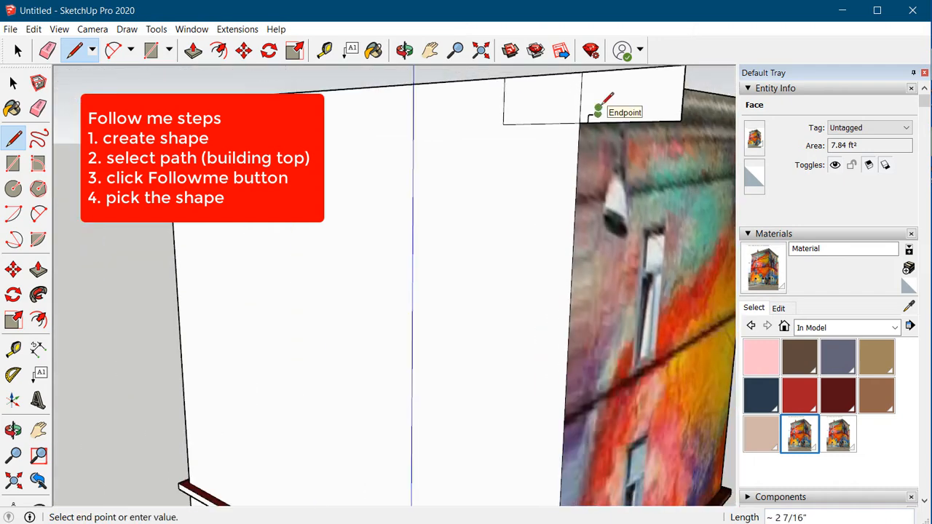
pyautogui.scroll(2, 582, 109)
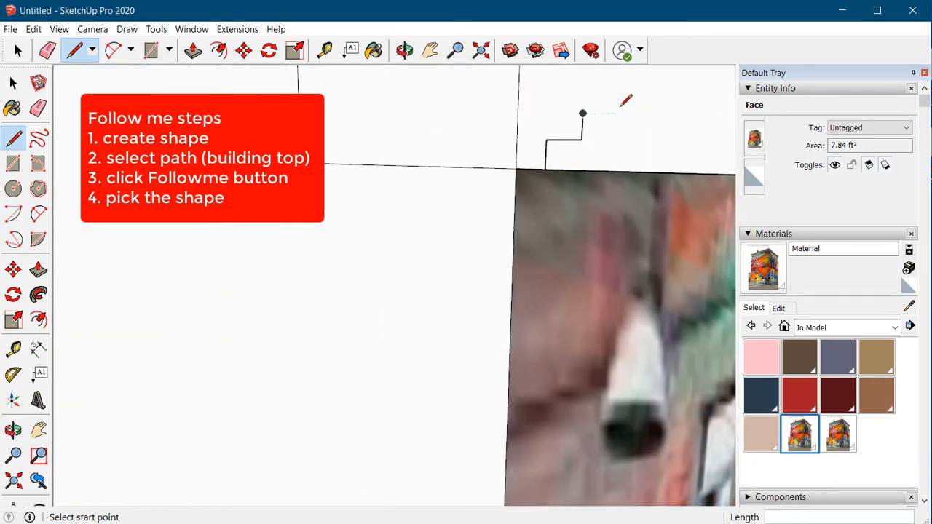
# Complete the stepped cornice profile up to the roof edge and erase the leftover outline around it.
pyautogui.click(576, 113)
pyautogui.scroll(1, 587, 115)
pyautogui.scroll(-2, 604, 118)
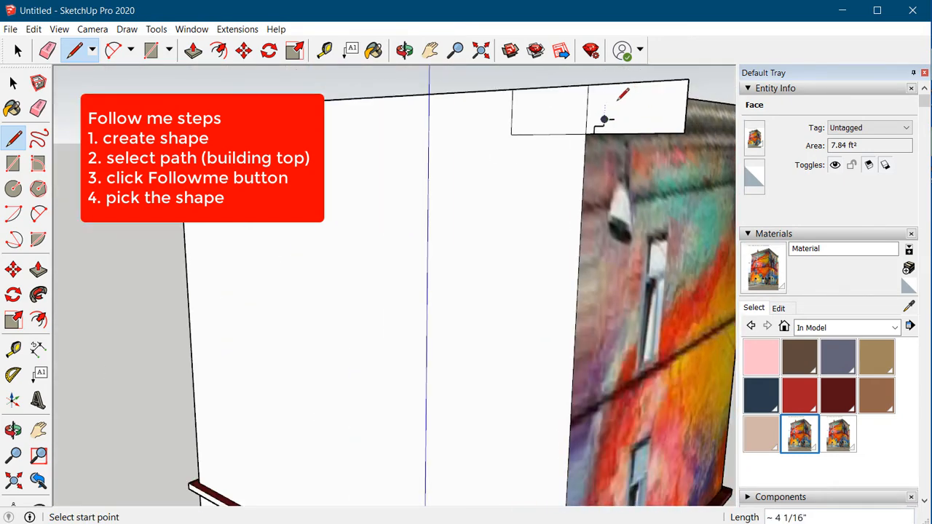
pyautogui.click(588, 93)
pyautogui.scroll(1, 593, 92)
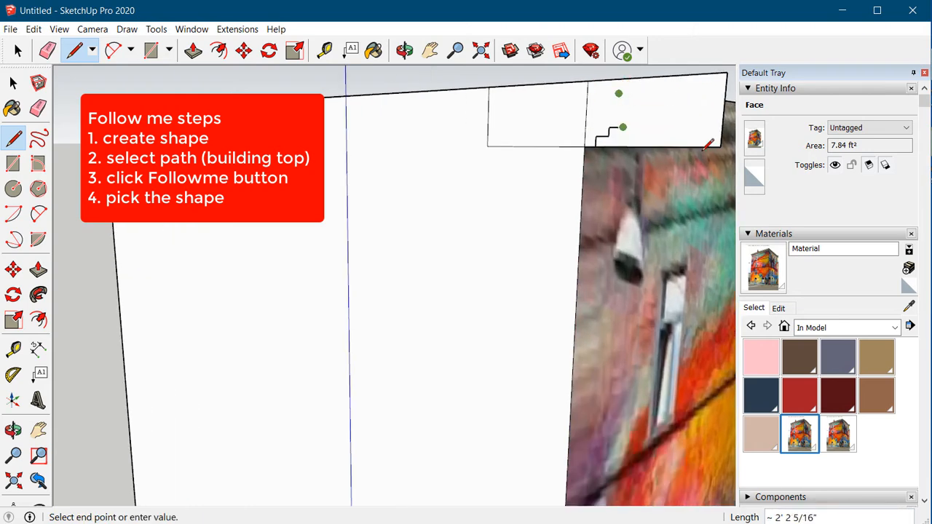
pyautogui.scroll(3, 424, 136)
pyautogui.press('e')
pyautogui.scroll(-3, 366, 277)
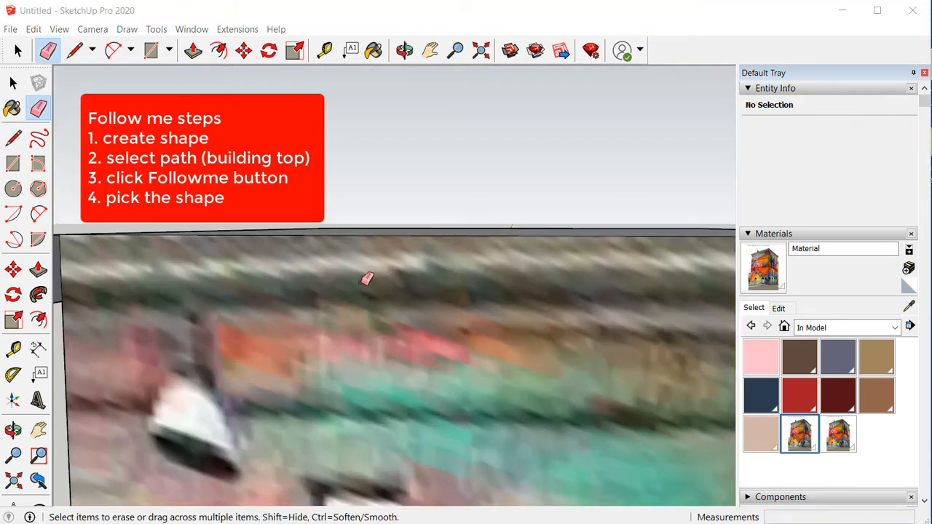
# Try to sweep the cornice profile with Follow Me, using the preselected roof face as the path.
pyautogui.moveTo(366, 277)
pyautogui.mouseDown(button='middle')
pyautogui.moveTo(396, 357)
pyautogui.moveTo(408, 364)
pyautogui.mouseUp(button='middle')
pyautogui.click(13, 86)
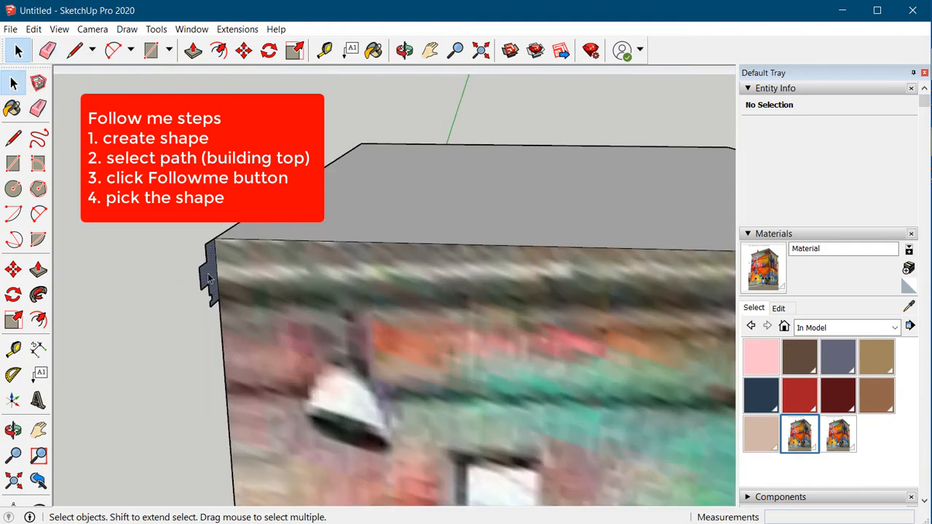
pyautogui.click(510, 189)
pyautogui.click(39, 294)
pyautogui.scroll(-5, 247, 297)
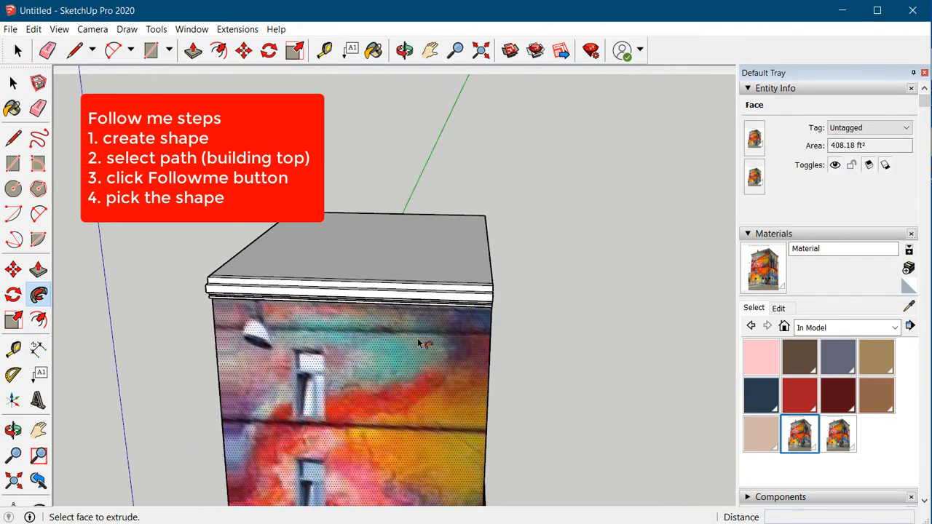
pyautogui.click(248, 280)
pyautogui.hotkey('ctrl', 'z')
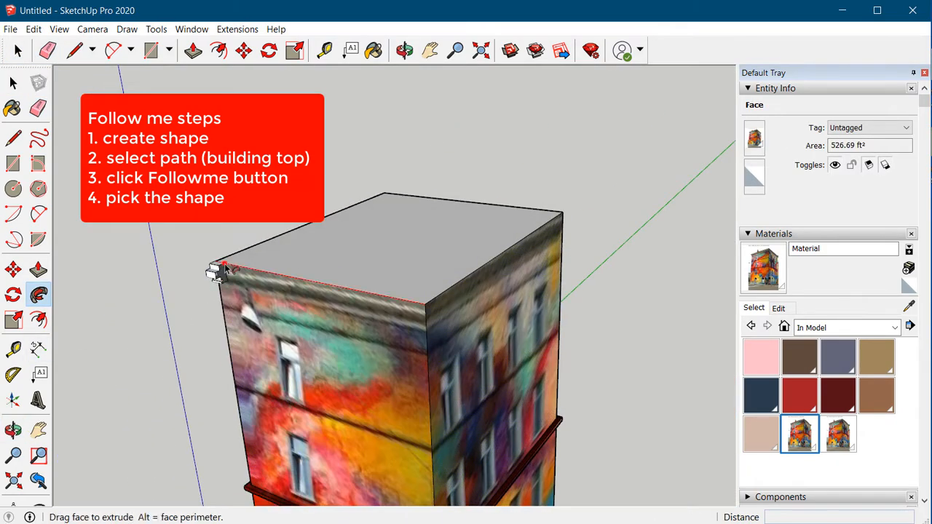
# Sweep the cornice profile manually along the roof's perimeter edges with Follow Me.
pyautogui.moveTo(214, 268); pyautogui.dragTo(445, 302)
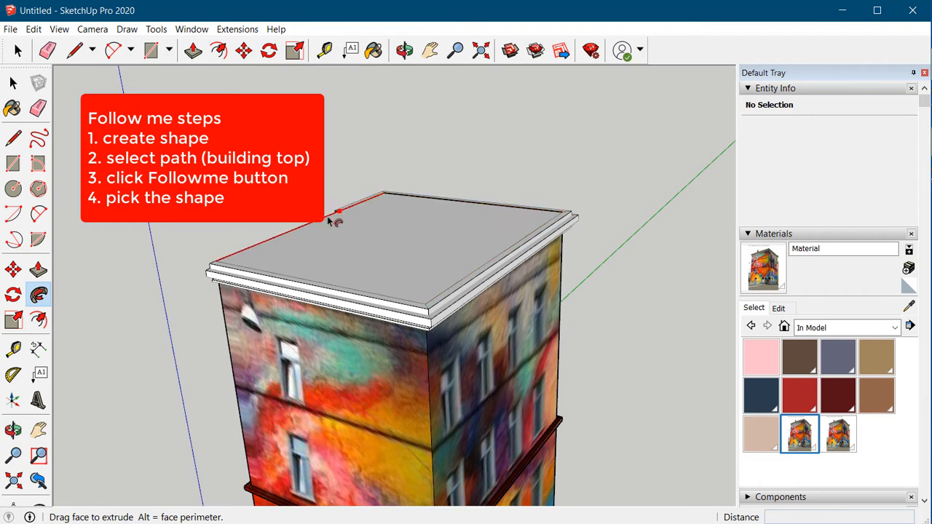
pyautogui.moveTo(217, 262); pyautogui.dragTo(59, 254, button='middle')
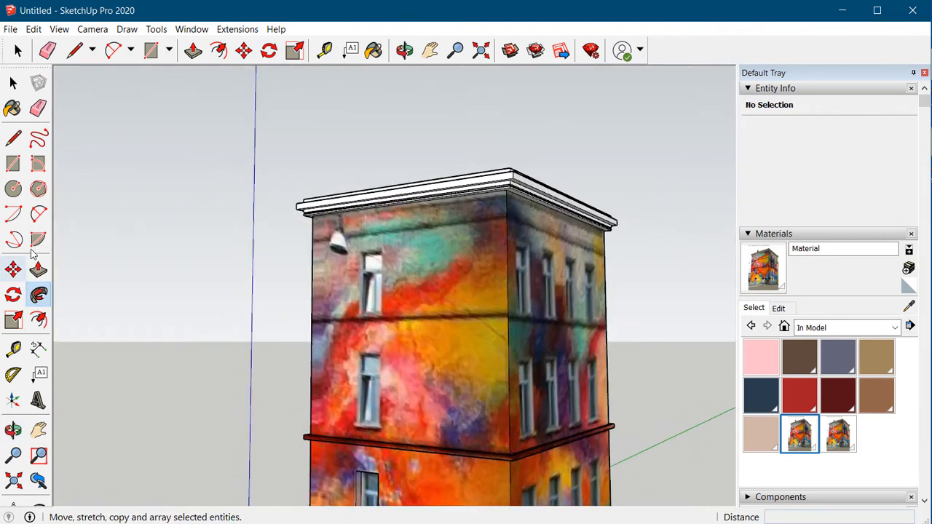
# Paint the white cornice faces on both textured facades with the paintedBld texture.
pyautogui.press('b')
pyautogui.click(838, 434)
pyautogui.click(446, 186)
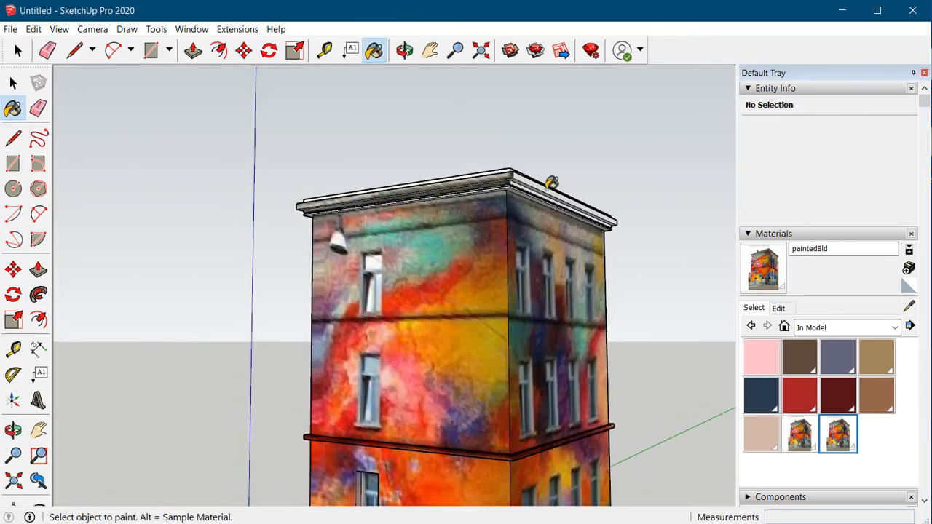
pyautogui.scroll(5, 552, 182)
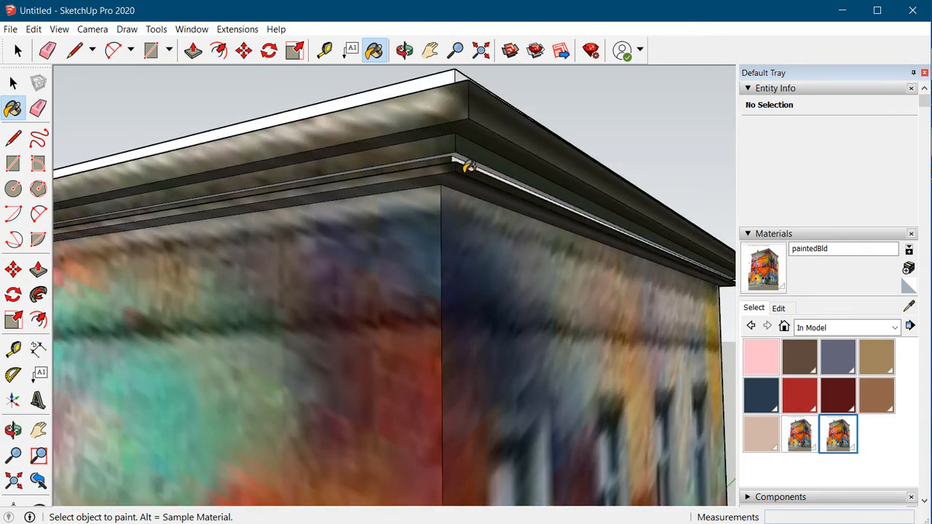
pyautogui.scroll(-8, 468, 167)
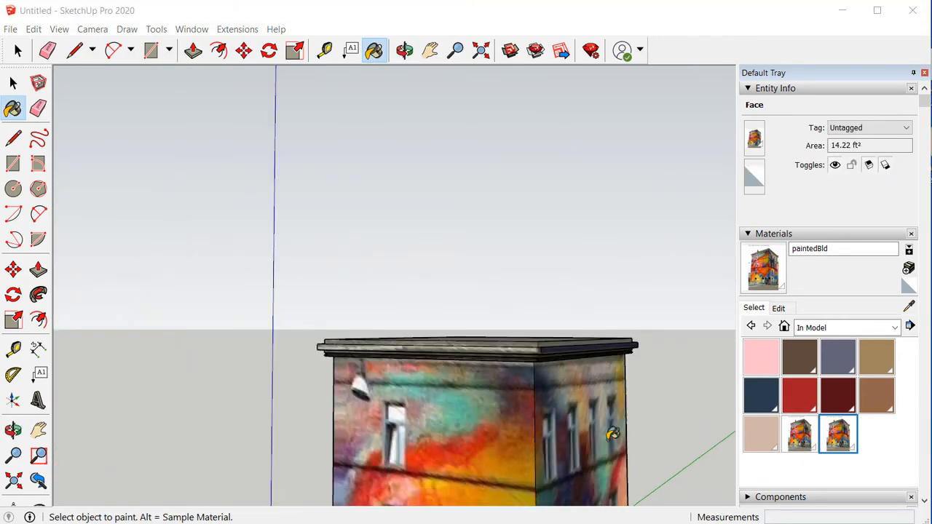
pyautogui.moveTo(612, 434); pyautogui.dragTo(510, 208, button='middle')
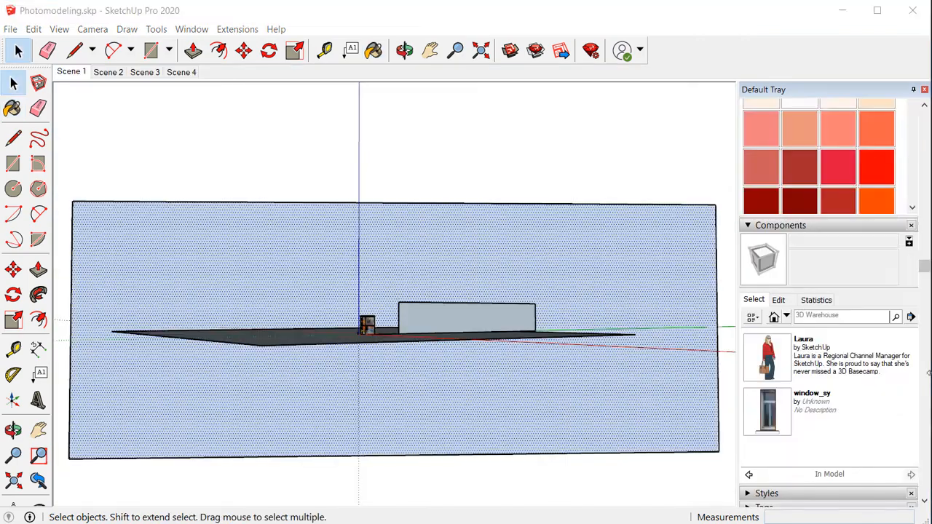
# Import 869.jpg as an image and place the city skyline picture across the large backdrop wall.
pyautogui.scroll(-2, 645, 324)
pyautogui.scroll(3, 626, 325)
pyautogui.click(12, 108)
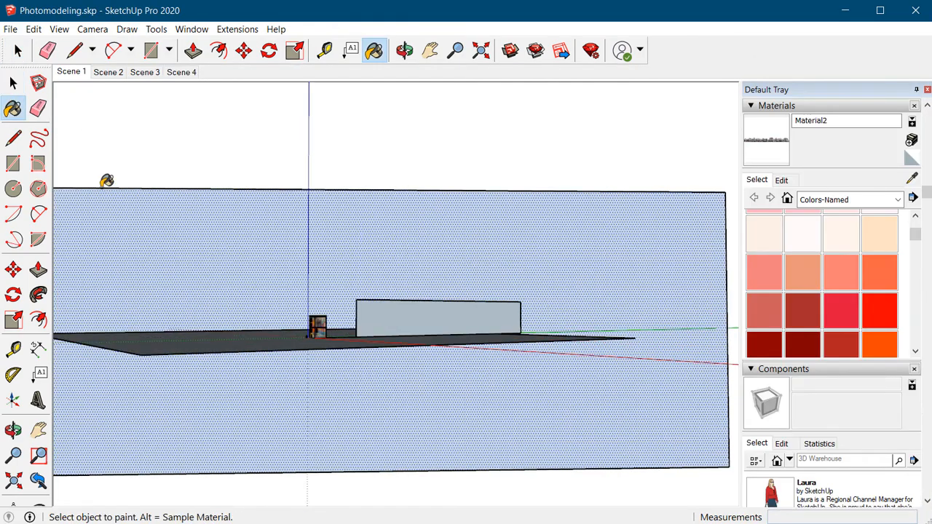
pyautogui.click(10, 30)
pyautogui.click(29, 229)
pyautogui.click(306, 192)
pyautogui.click(407, 188)
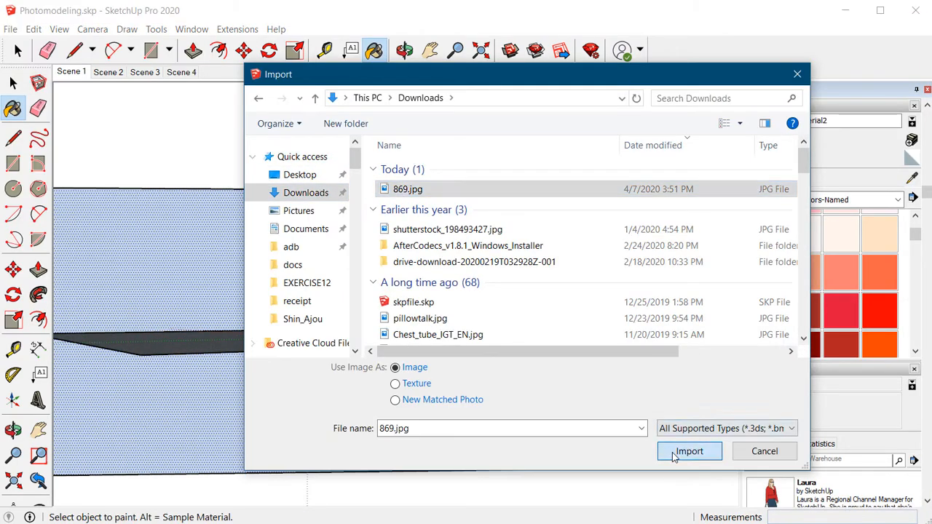
pyautogui.click(689, 452)
pyautogui.click(170, 412)
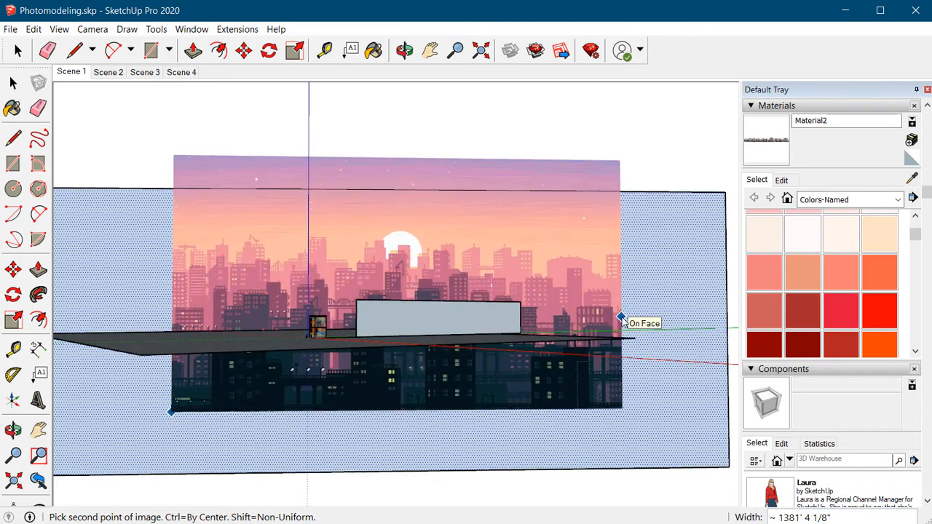
pyautogui.click(704, 308)
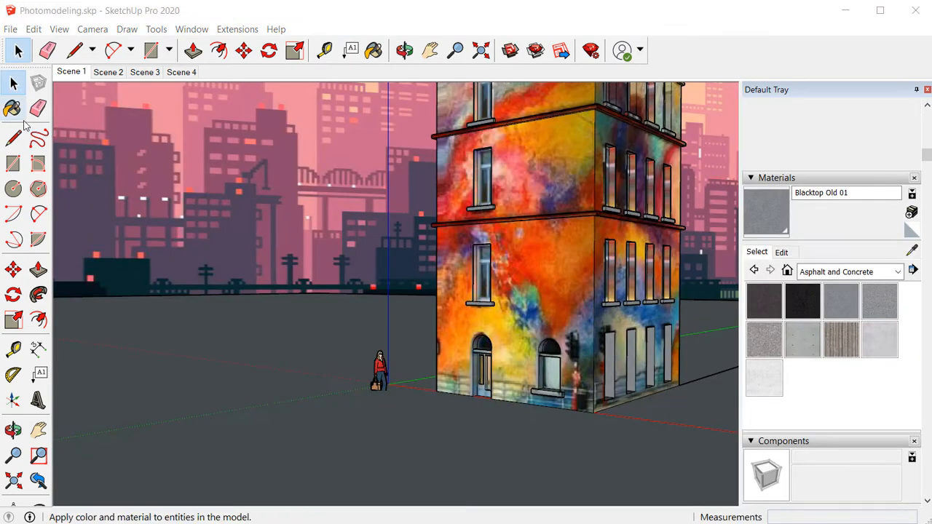
# Draw a rectangular wall face beside the painted building from its base corner and place the street-facade image on it.
pyautogui.press('l')
pyautogui.click(436, 391)
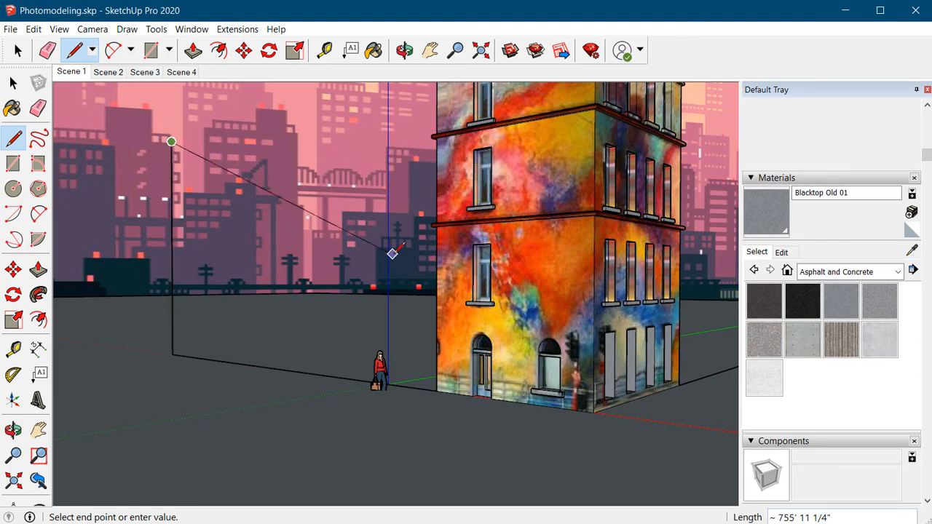
pyautogui.press('Escape')
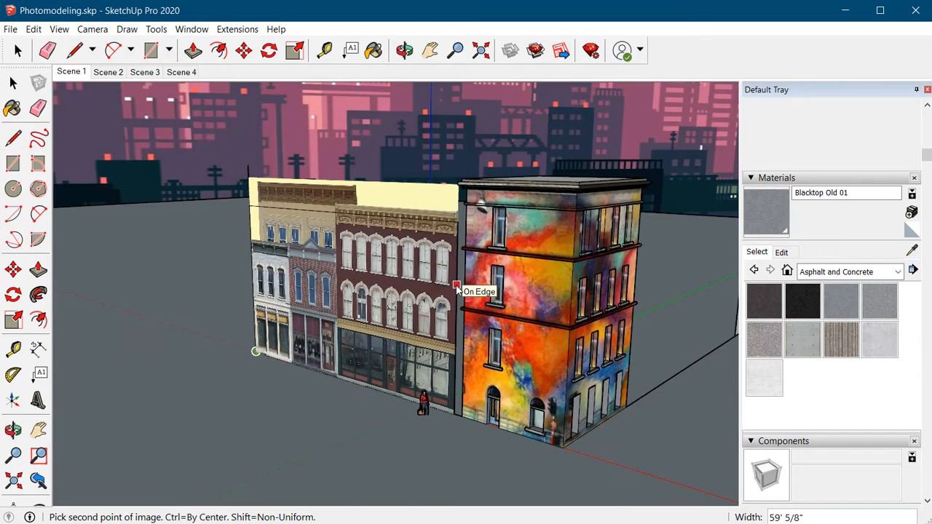
pyautogui.click(426, 297)
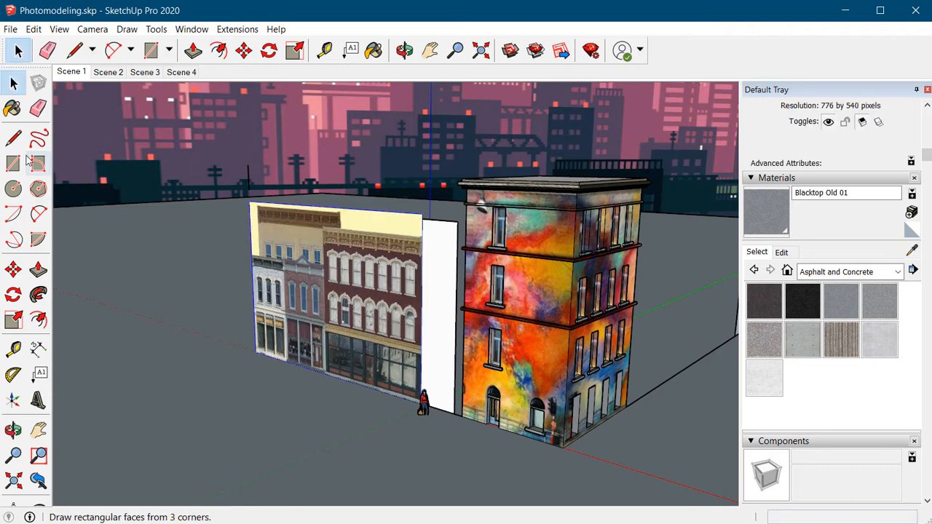
# Move the street-facade image about 8' along the wall toward the painted building and raise the wall's top edge above the image.
pyautogui.press('l')
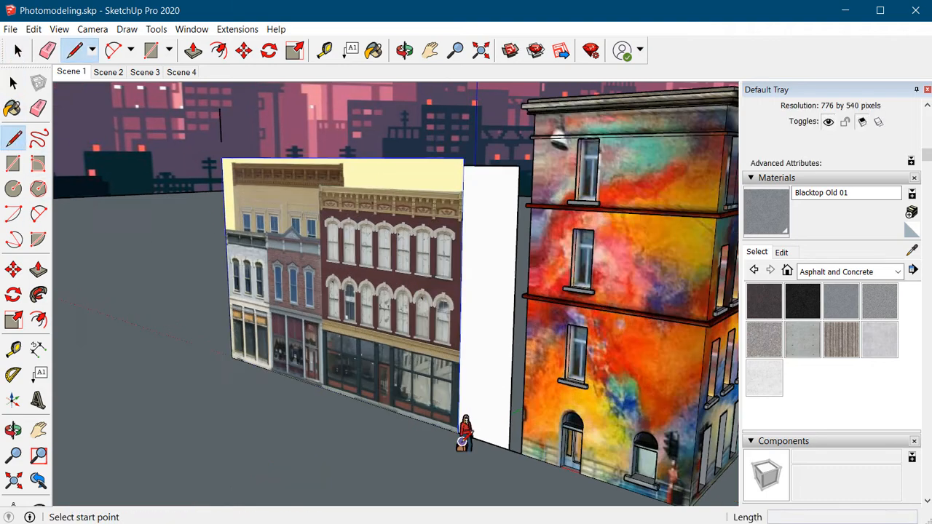
pyautogui.press('space')
pyautogui.press('m')
pyautogui.click(225, 269)
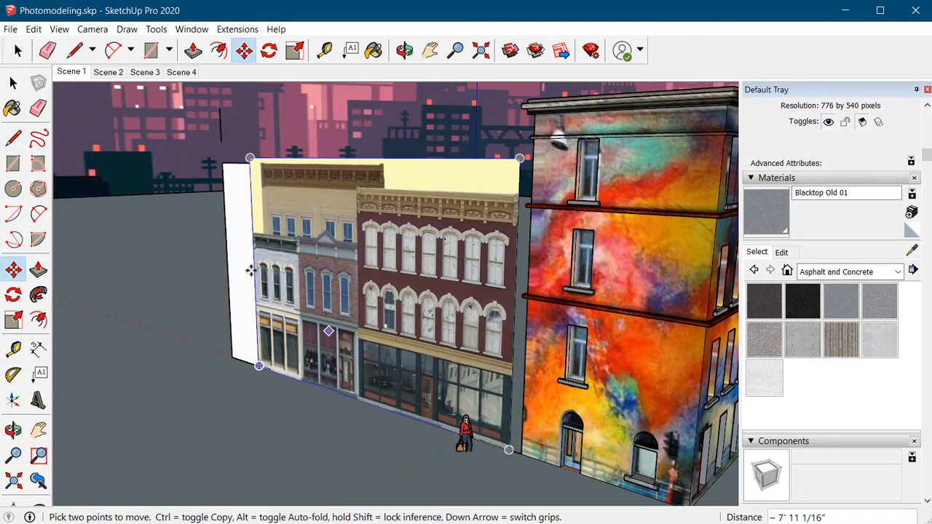
pyautogui.click(252, 267)
pyautogui.press('space')
pyautogui.click(13, 269)
pyautogui.click(256, 188)
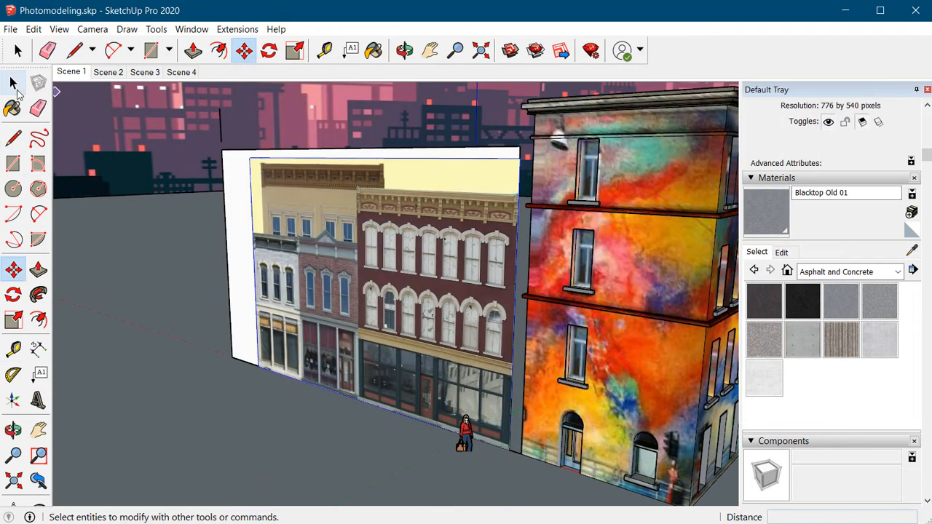
# Explode the street-facade image onto the wall and trace the buildings' stepped roofline with the Line tool.
pyautogui.rightClick(282, 206)
pyautogui.click(331, 285)
pyautogui.press('l')
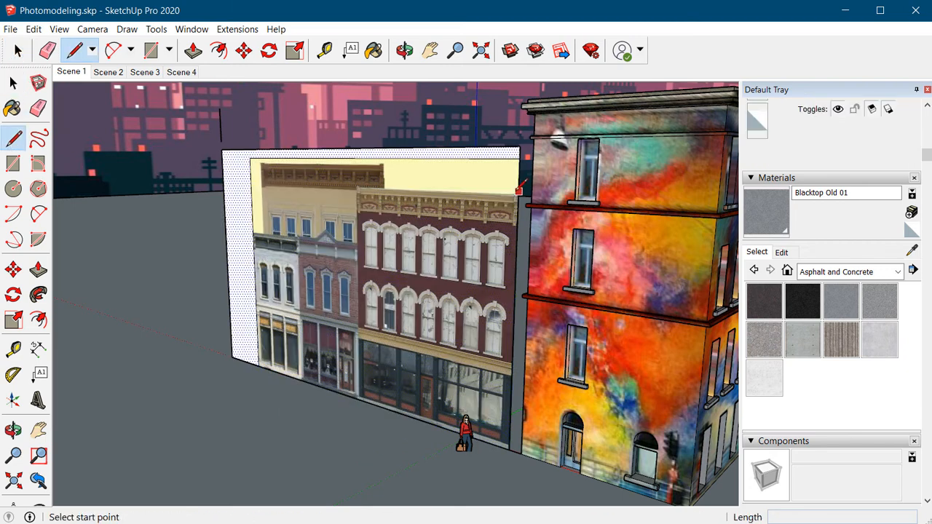
pyautogui.click(517, 195)
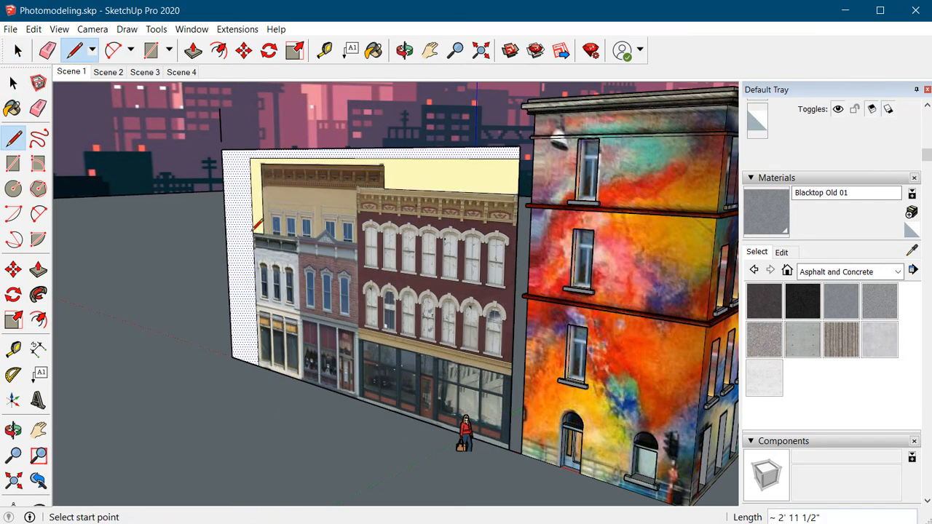
# Erase the leftover wall and image areas outside the traced roofline.
pyautogui.press('e')
pyautogui.click(219, 172)
pyautogui.click(257, 204)
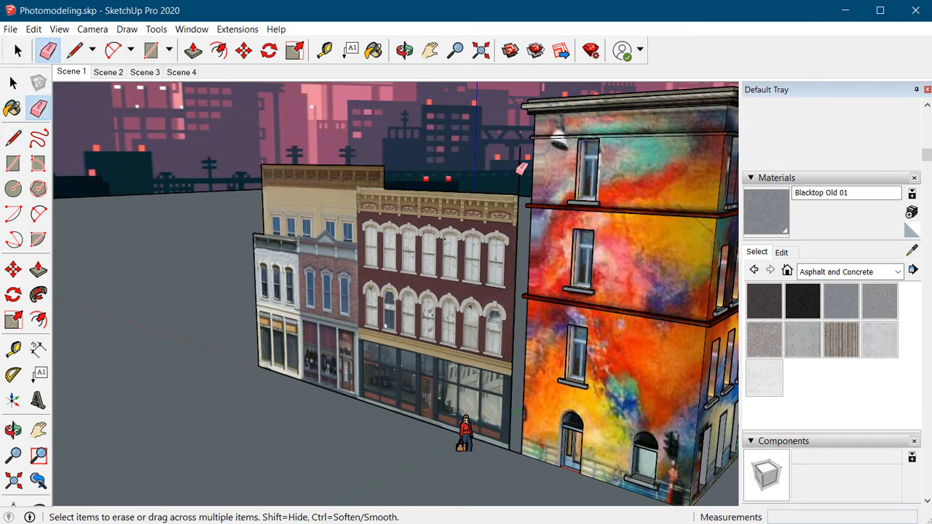
# Split the dark-red building from its neighbours with a vertical line and pull its facade forward about 1' 4".
pyautogui.click(13, 138)
pyautogui.click(358, 399)
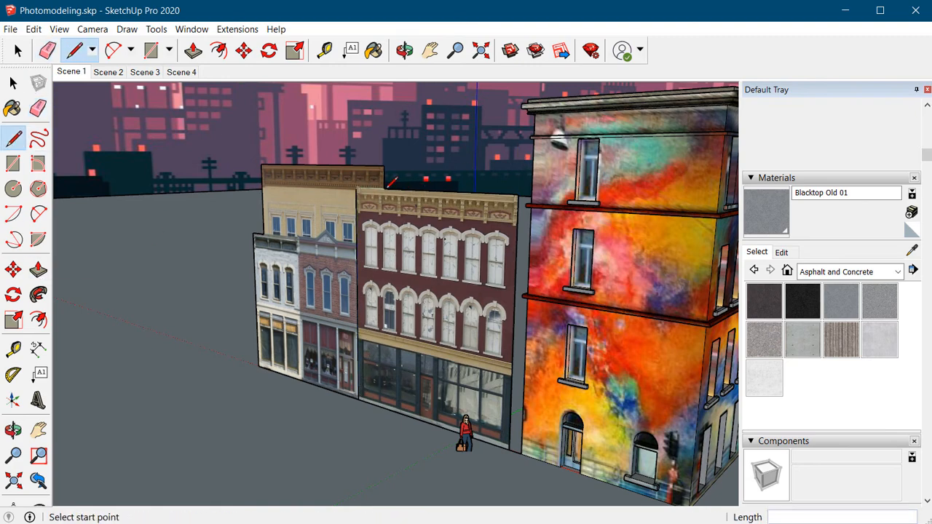
pyautogui.press('p')
pyautogui.click(369, 237)
pyautogui.click(362, 238)
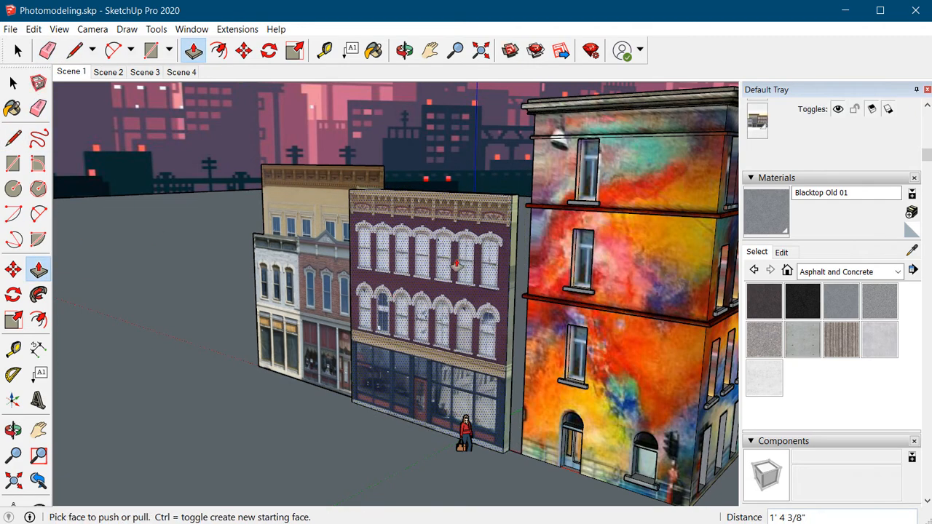
# Trace the roofline of the low white shopfront and try to push back the beige upper facade behind it.
pyautogui.click(13, 138)
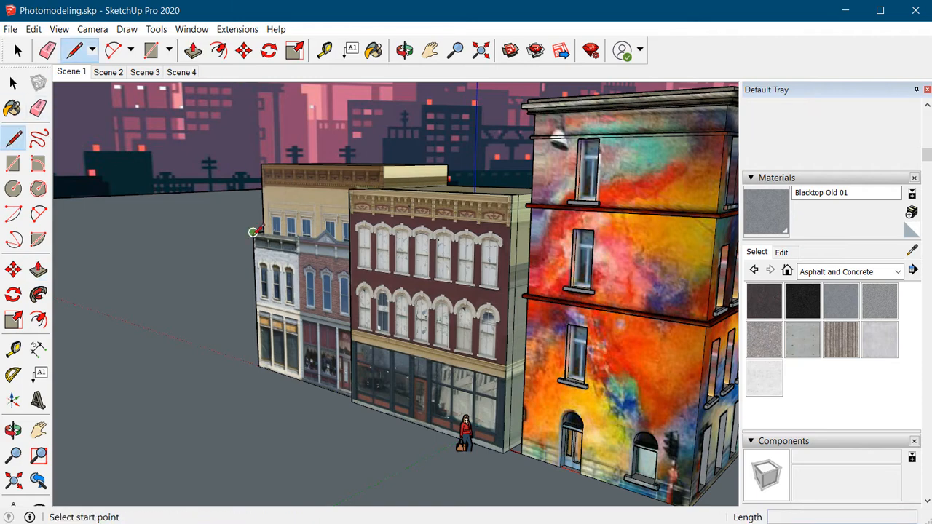
pyautogui.click(254, 233)
pyautogui.click(300, 241)
pyautogui.click(39, 270)
pyautogui.click(327, 201)
pyautogui.click(329, 185)
# Complete the line separating the low shopfronts from the beige upper facade and push the beige facade back about 5' 9".
pyautogui.moveTo(247, 251); pyautogui.dragTo(321, 246, button='middle')
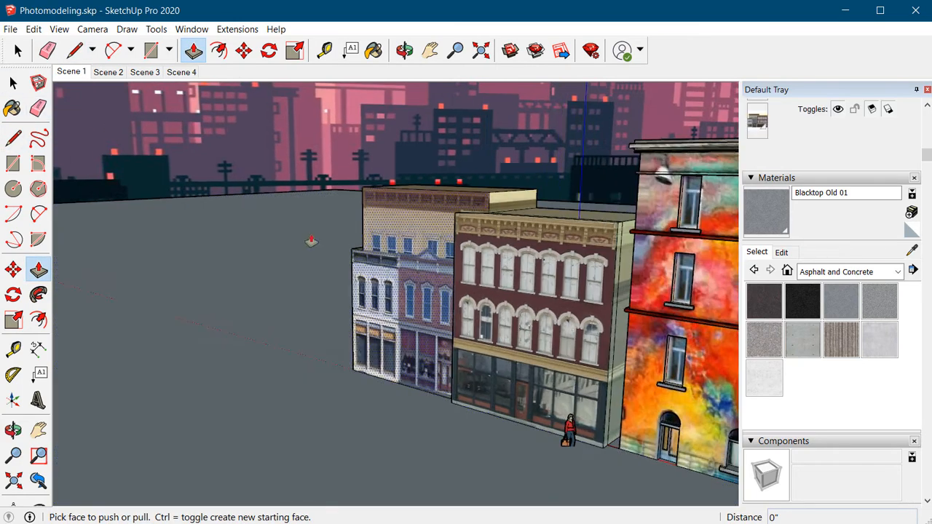
pyautogui.click(14, 138)
pyautogui.click(355, 253)
pyautogui.moveTo(456, 263); pyautogui.dragTo(655, 251, button='middle')
pyautogui.click(338, 267)
pyautogui.click(39, 270)
pyautogui.click(236, 235)
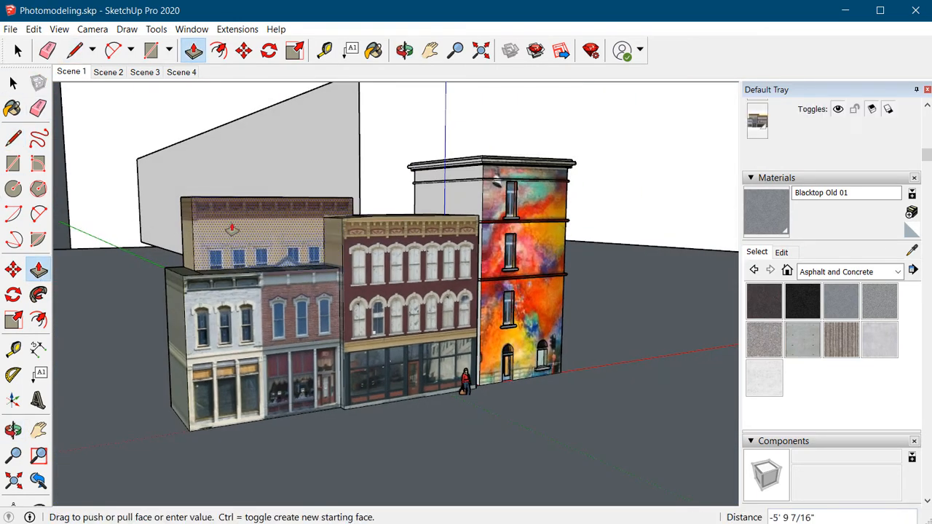
pyautogui.click(232, 230)
# Divide the white and brick shopfronts with a vertical line and offset the brick facade slightly with Push/Pull.
pyautogui.click(14, 138)
pyautogui.click(264, 271)
pyautogui.click(267, 419)
pyautogui.click(39, 270)
pyautogui.click(314, 352)
pyautogui.click(312, 352)
# Sample the building_fronts_title_big texture from the dark-red building's front face.
pyautogui.moveTo(312, 352); pyautogui.dragTo(224, 379, button='middle')
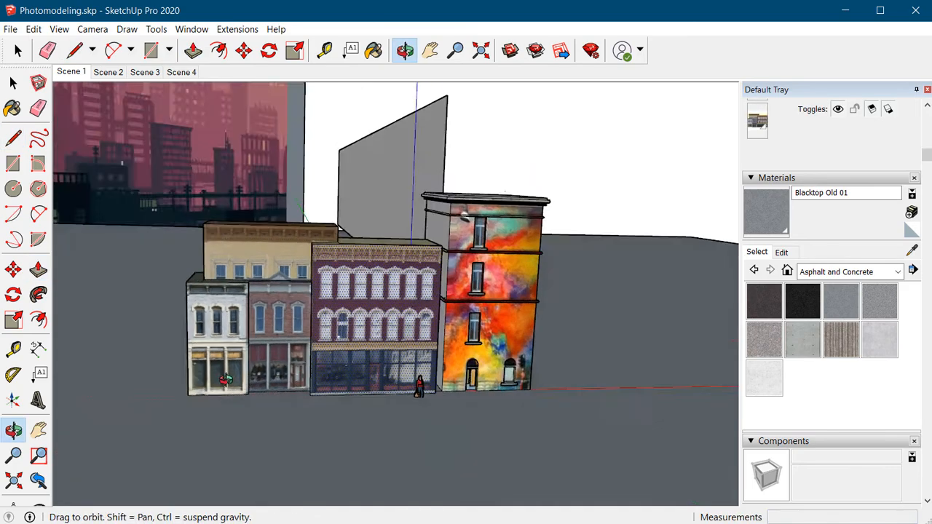
pyautogui.scroll(5, 431, 383)
pyautogui.click(39, 108)
pyautogui.moveTo(439, 256); pyautogui.dragTo(609, 257, button='middle')
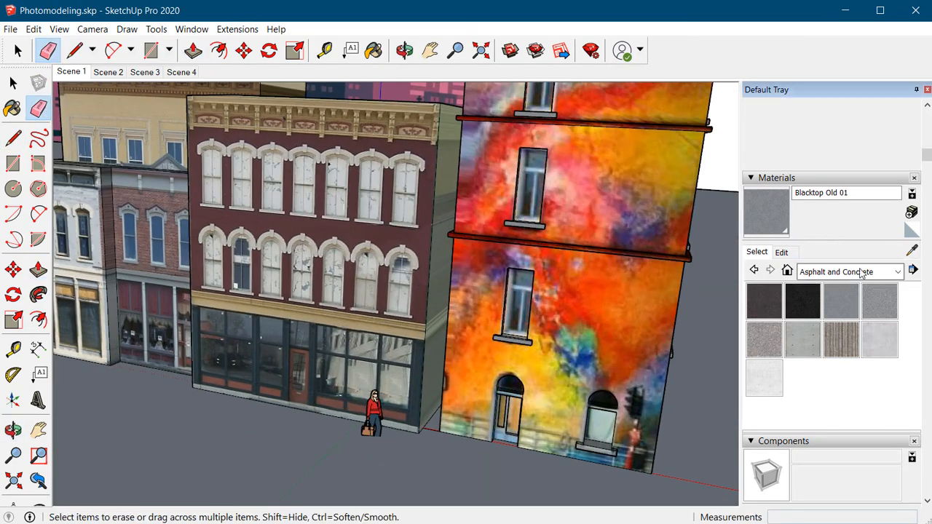
pyautogui.click(911, 250)
pyautogui.click(436, 241)
pyautogui.click(13, 83)
pyautogui.click(350, 233)
pyautogui.click(912, 251)
pyautogui.click(407, 233)
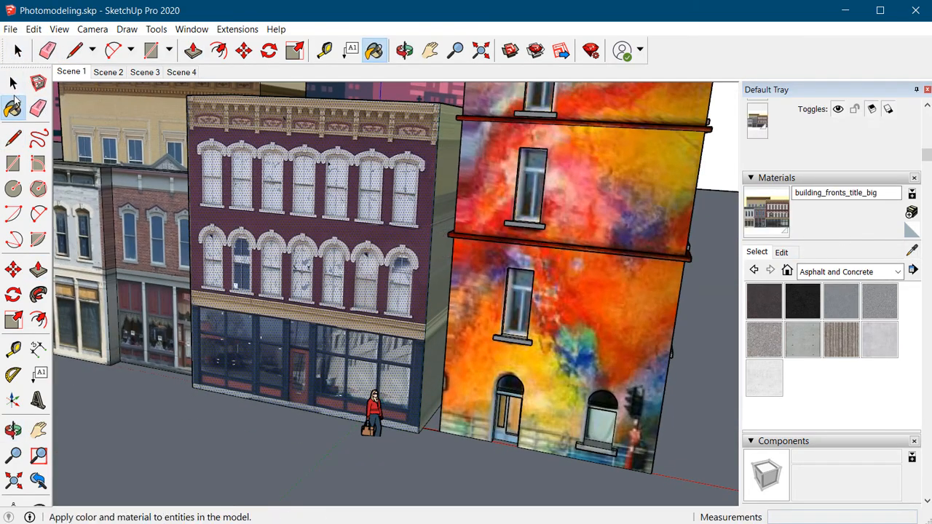
# Change the texture projection setting of the dark-red building's front face.
pyautogui.click(13, 83)
pyautogui.scroll(3, 439, 265)
pyautogui.rightClick(391, 226)
pyautogui.moveTo(483, 400)
pyautogui.click(571, 432)
# Paint the dark-red building's side wall with the building_fronts_title_big texture and change that wall's texture projection setting.
pyautogui.click(13, 108)
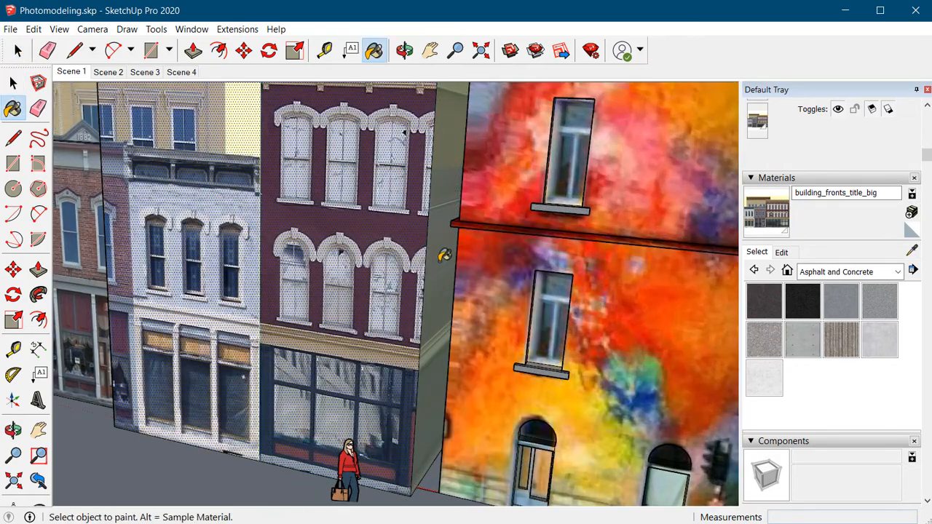
pyautogui.click(441, 258)
pyautogui.scroll(-2, 440, 256)
pyautogui.rightClick(436, 262)
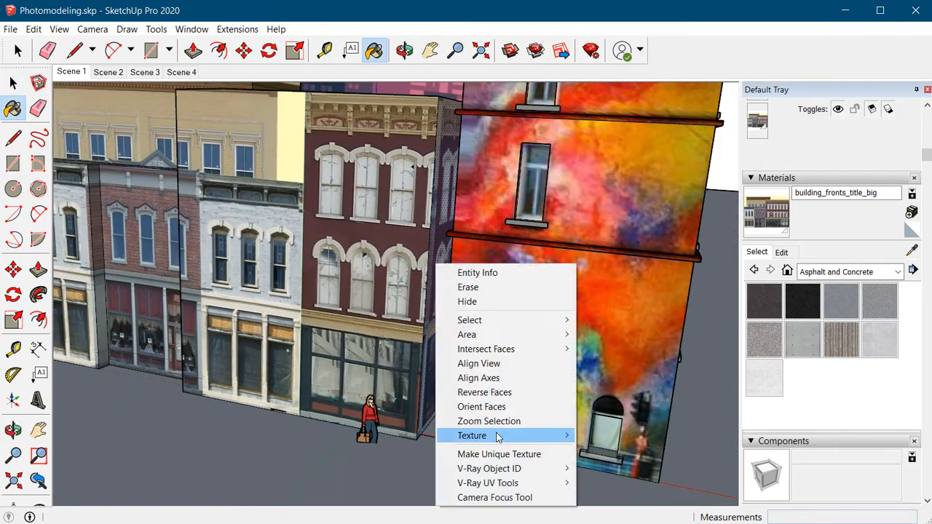
pyautogui.moveTo(497, 437)
pyautogui.click(610, 467)
pyautogui.scroll(3, 436, 241)
pyautogui.click(13, 83)
pyautogui.scroll(-5, 360, 295)
pyautogui.click(429, 450)
pyautogui.scroll(2, 442, 402)
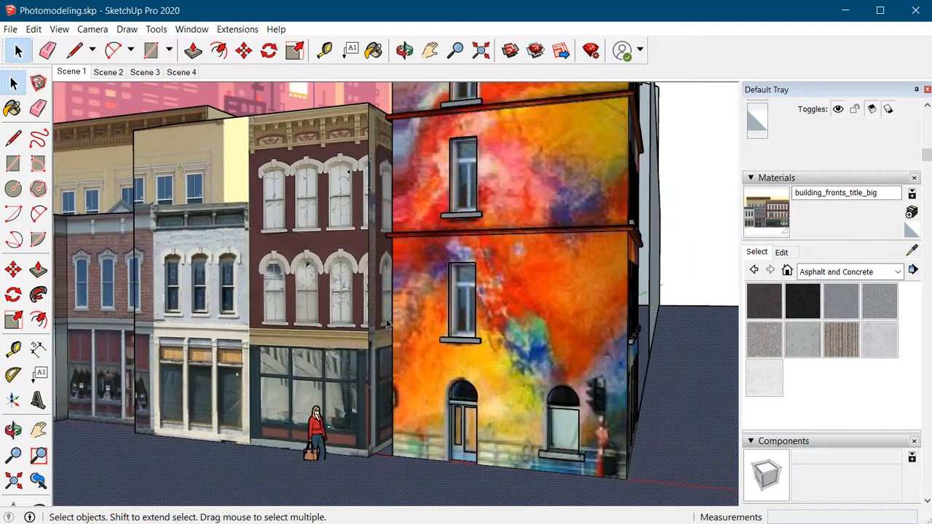
# Turn on shadows for the street model.
pyautogui.click(59, 29)
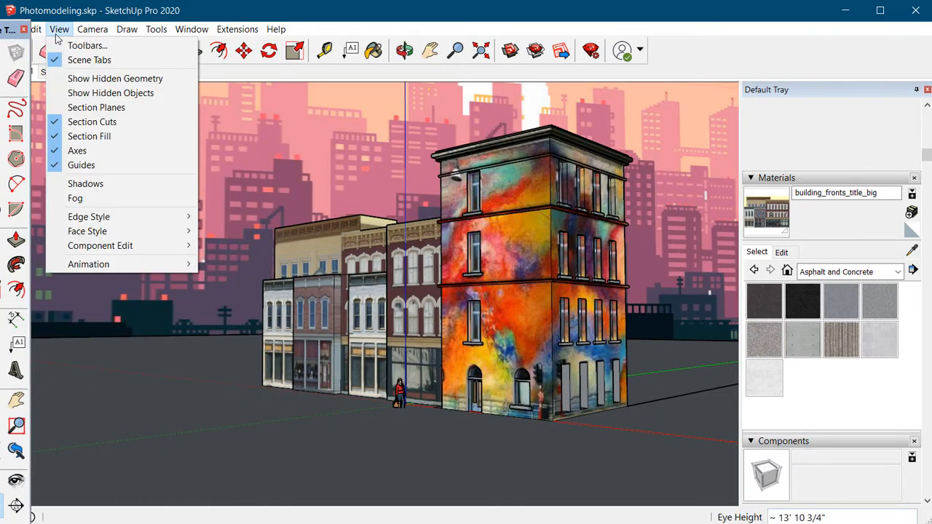
pyautogui.click(117, 185)
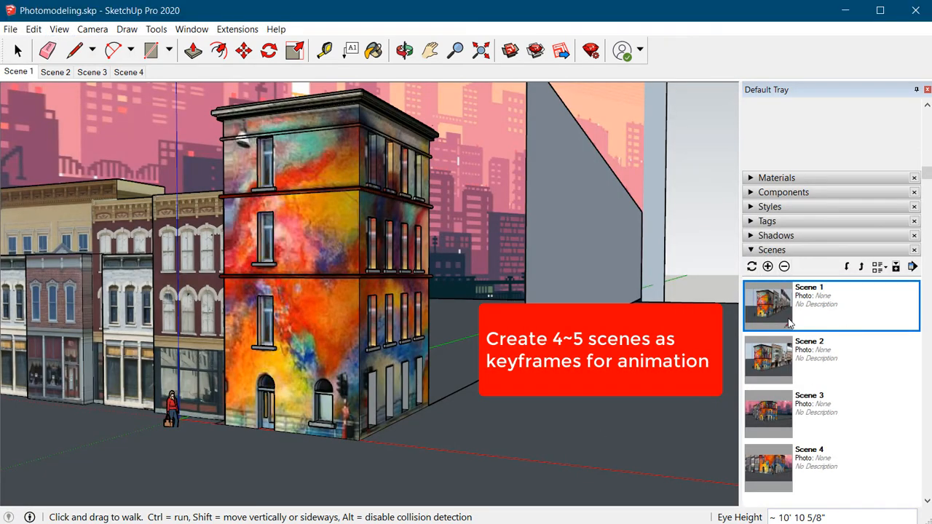
# Go through the saved scenes and open the Scene 4 view.
pyautogui.click(776, 355)
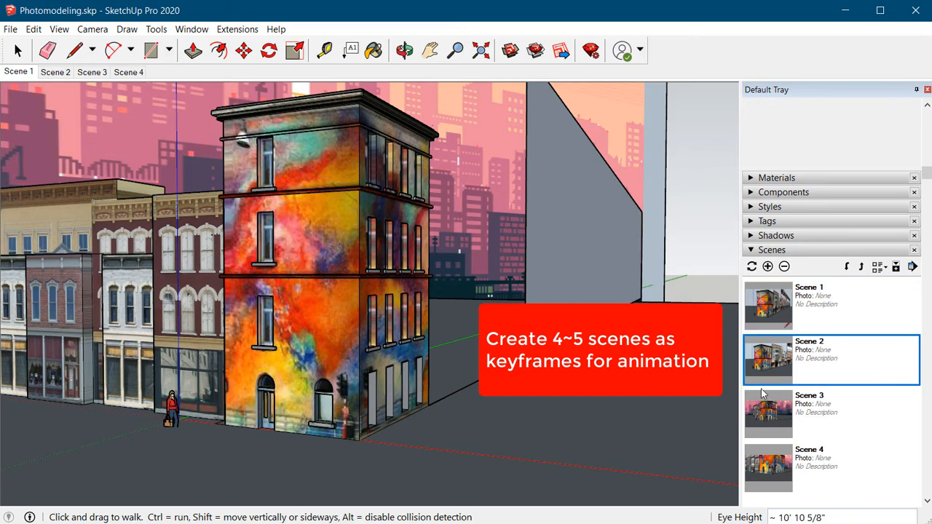
pyautogui.click(762, 315)
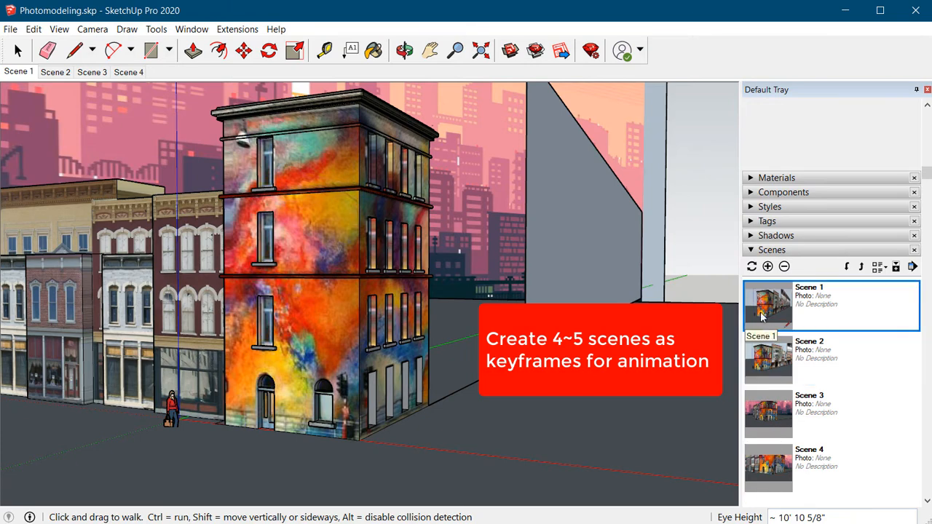
pyautogui.click(766, 483)
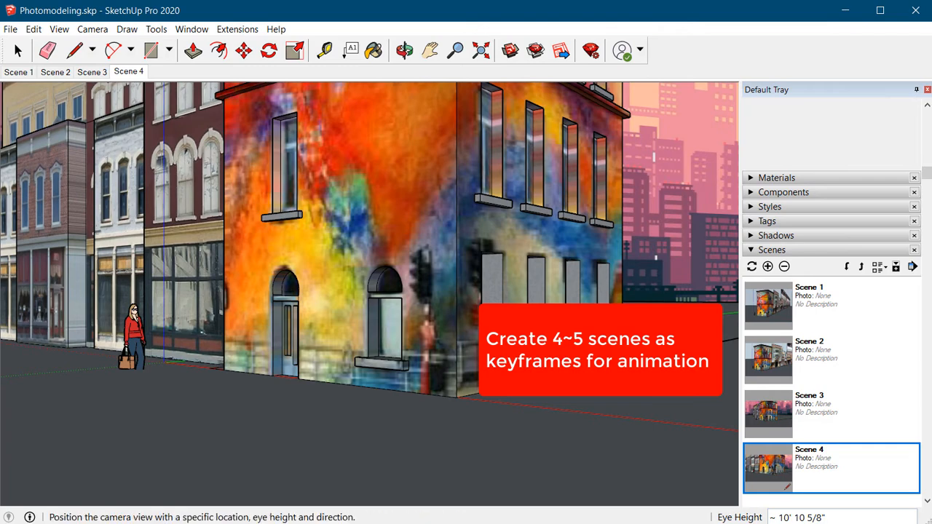
# Position the camera at street level in front of the shopfronts and bring the floating tool palette into full view.
pyautogui.click(79, 449)
pyautogui.moveTo(79, 448); pyautogui.dragTo(1, 251)
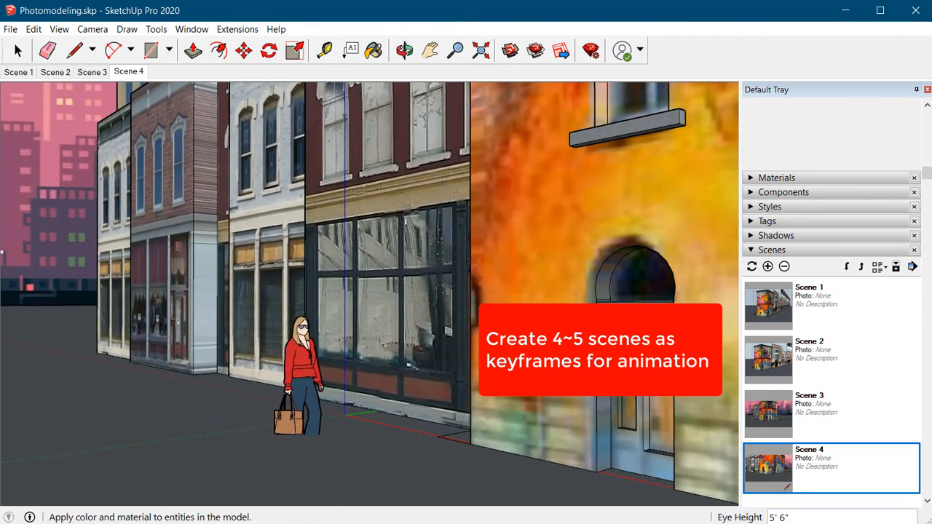
pyautogui.moveTo(1, 44); pyautogui.dragTo(64, 1)
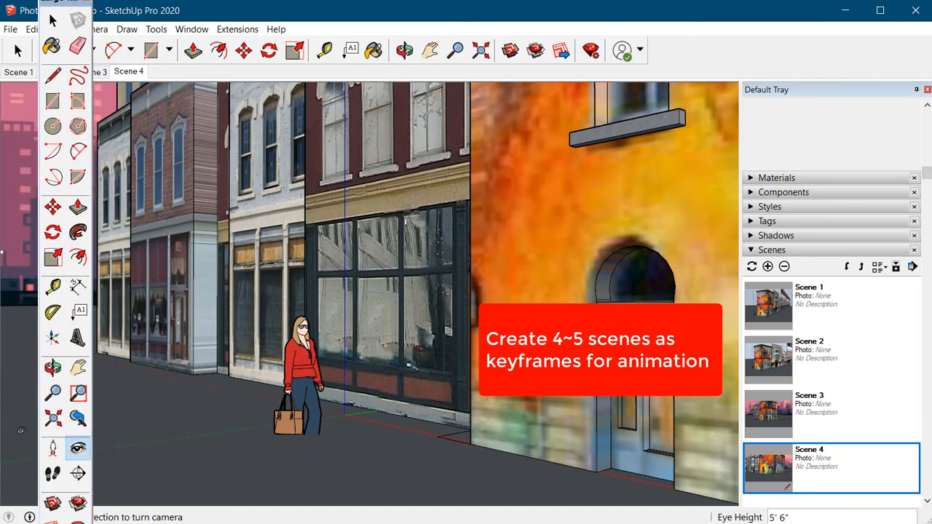
# Walk the camera toward the standing woman, and pull back to view the whole street corner.
pyautogui.click(52, 474)
pyautogui.moveTo(223, 410); pyautogui.dragTo(233, 443)
pyautogui.moveTo(287, 455); pyautogui.dragTo(256, 419)
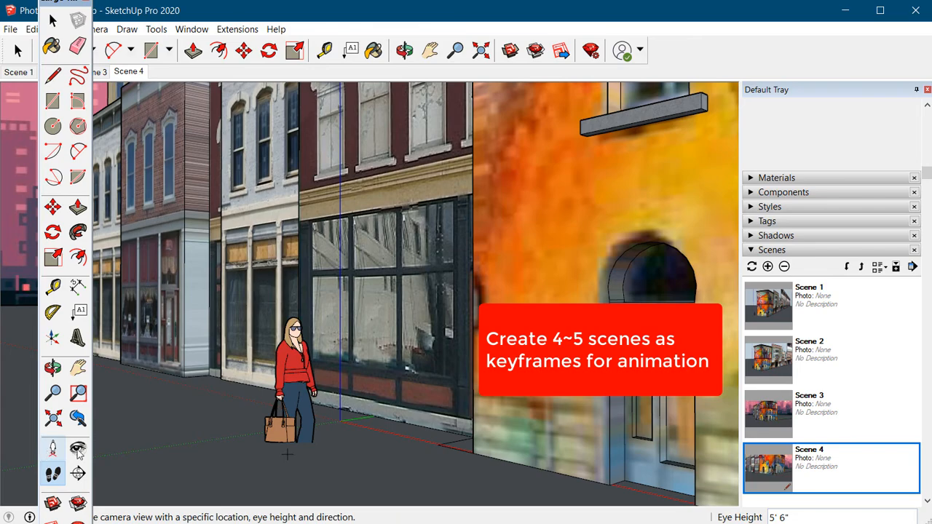
pyautogui.scroll(-3, 191, 419)
pyautogui.scroll(-5, 190, 419)
# Place the camera at eye height on the ground near the shopfronts and look around from there.
pyautogui.click(52, 447)
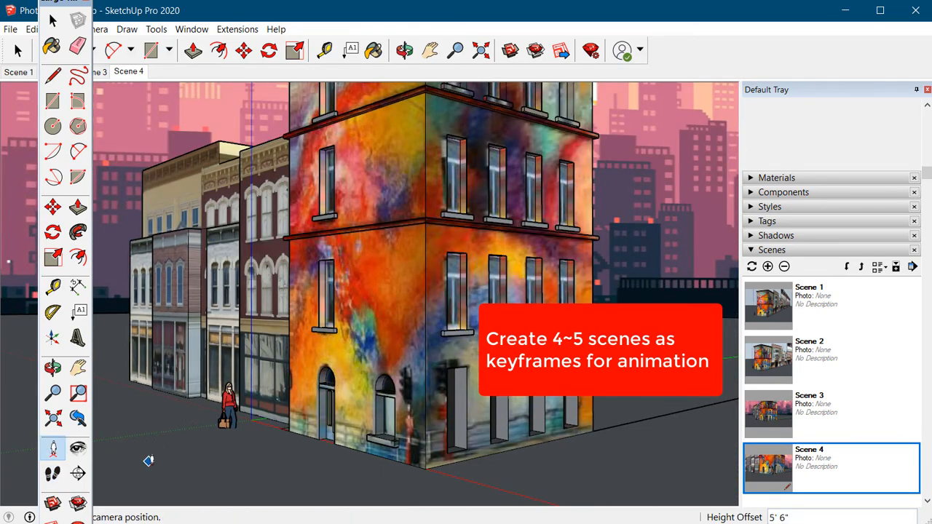
pyautogui.click(137, 471)
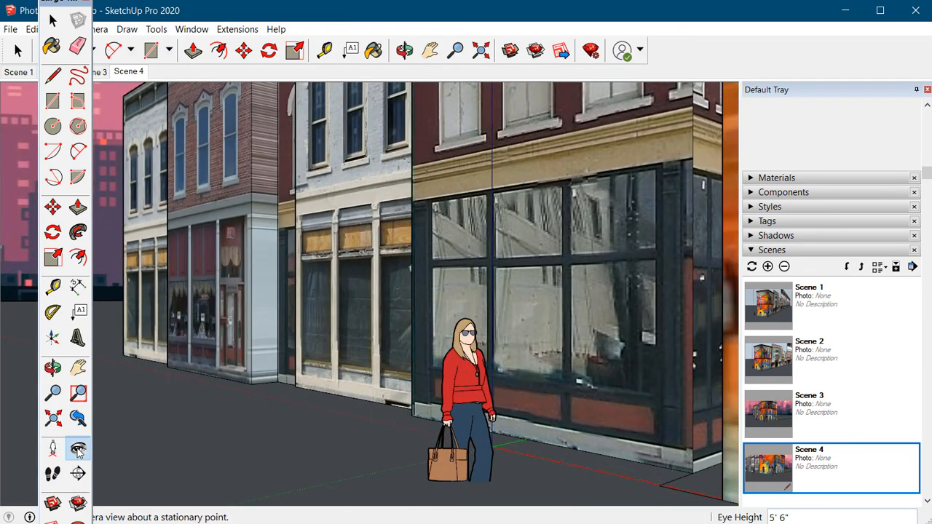
pyautogui.moveTo(237, 375)
pyautogui.mouseDown()
pyautogui.moveTo(633, 415)
pyautogui.moveTo(375, 423)
pyautogui.moveTo(245, 408)
pyautogui.moveTo(239, 375)
pyautogui.mouseUp()
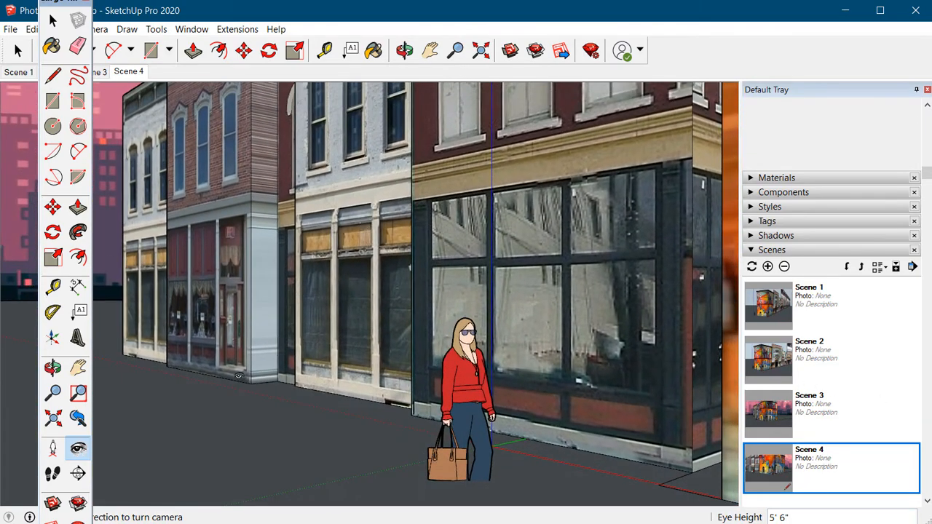
# Save the current street-level shopfront view as a new scene, and select Scene 1 in the scene list.
pyautogui.click(767, 266)
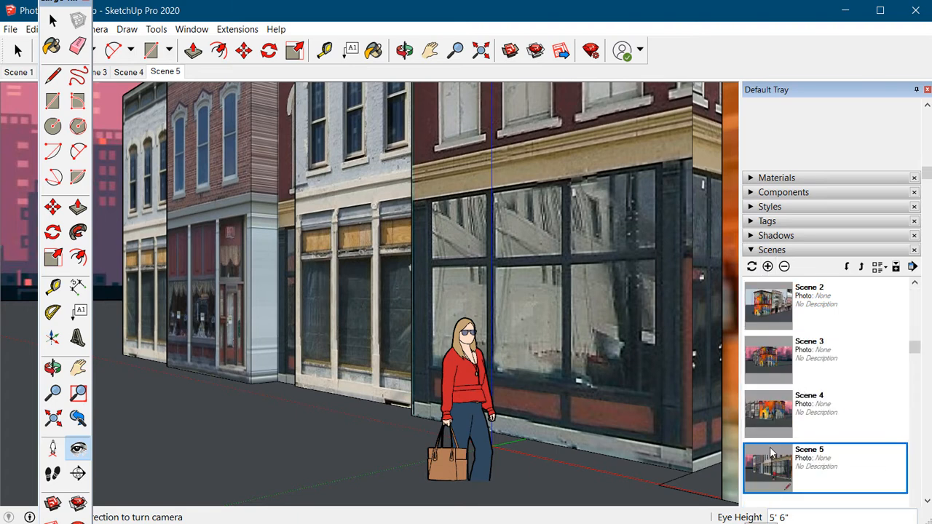
pyautogui.scroll(3, 785, 415)
pyautogui.click(784, 383)
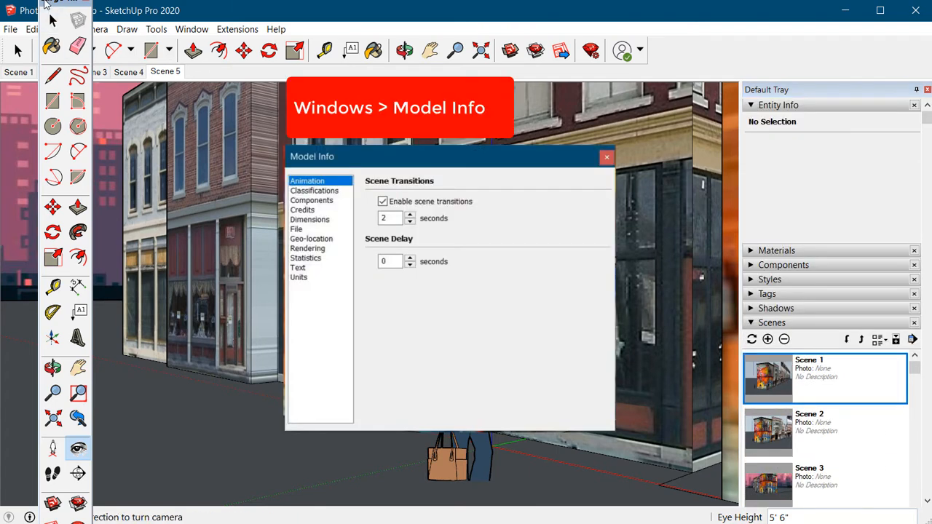
# Move the floating tool palette clear of the scene tabs and preview the transitions from Scene 1 through Scene 4.
pyautogui.moveTo(62, 3); pyautogui.dragTo(14, 107)
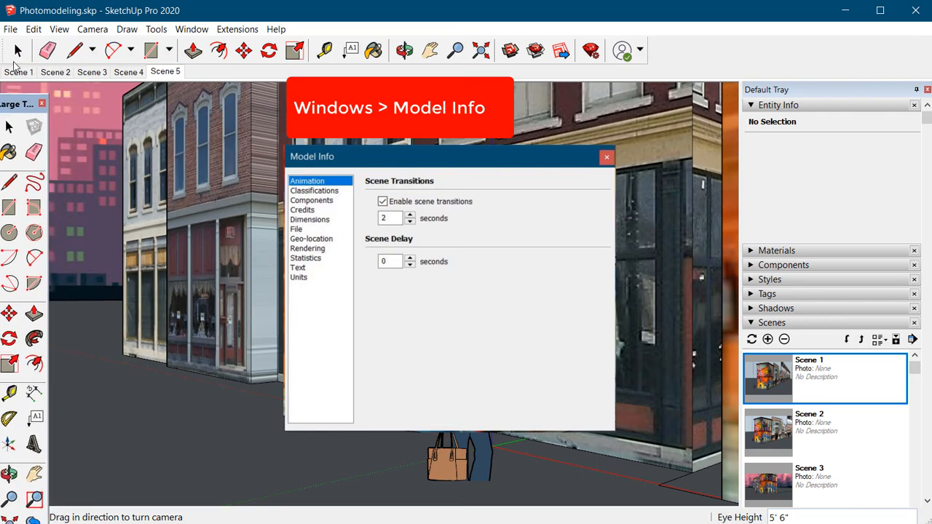
pyautogui.click(31, 73)
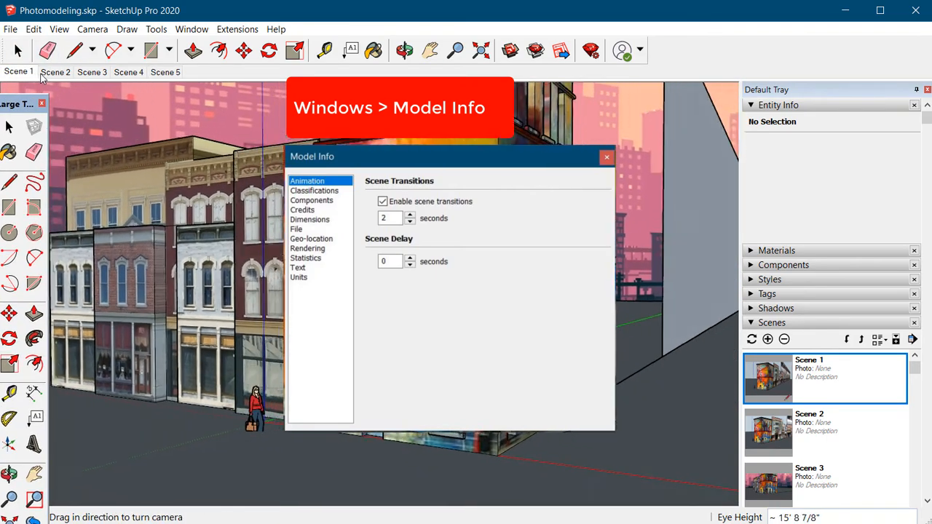
pyautogui.click(46, 73)
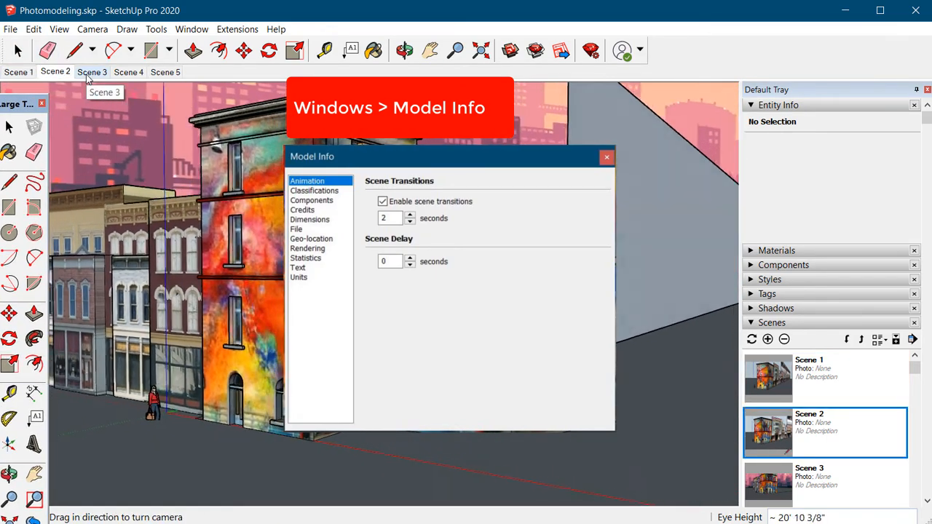
pyautogui.click(91, 72)
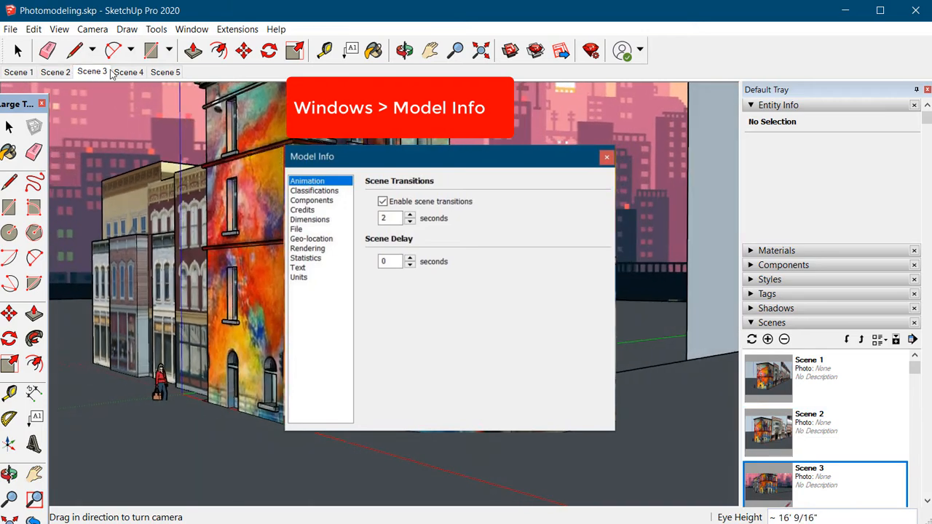
pyautogui.click(125, 73)
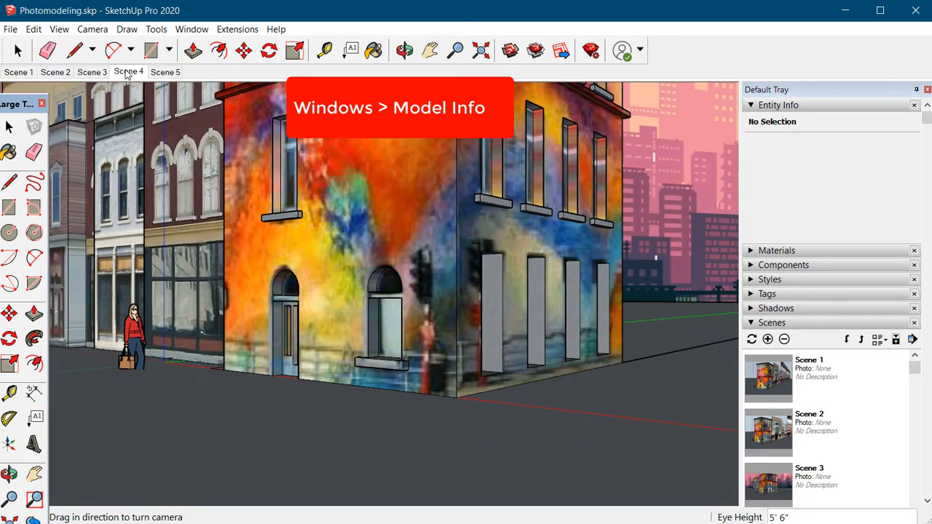
# Start an animation export as an MP4 H.264 video, using Photomodeling.mp4 in Downloads as the output file.
pyautogui.click(10, 30)
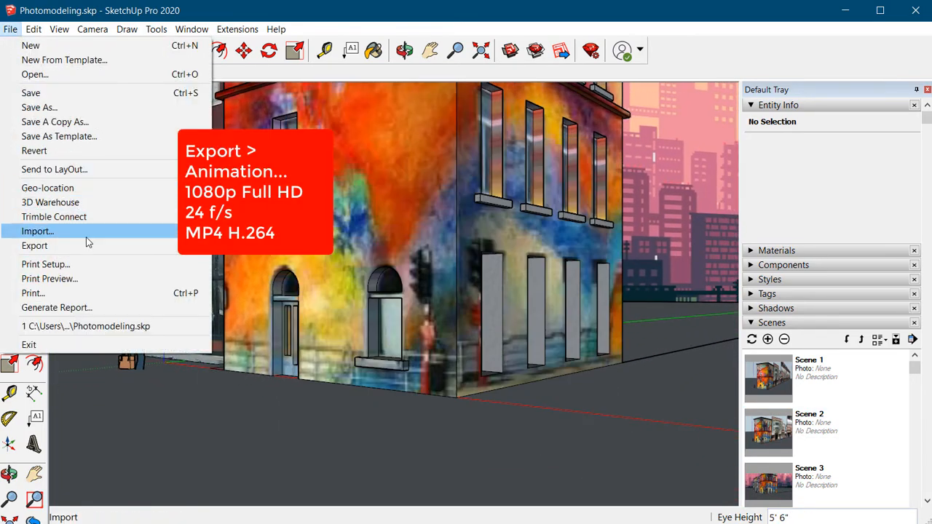
pyautogui.moveTo(89, 246)
pyautogui.click(256, 288)
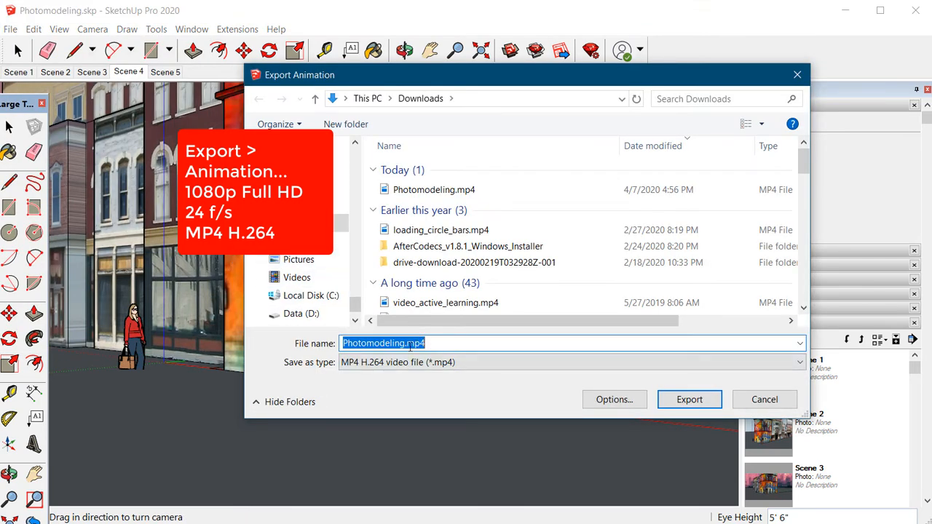
pyautogui.click(434, 190)
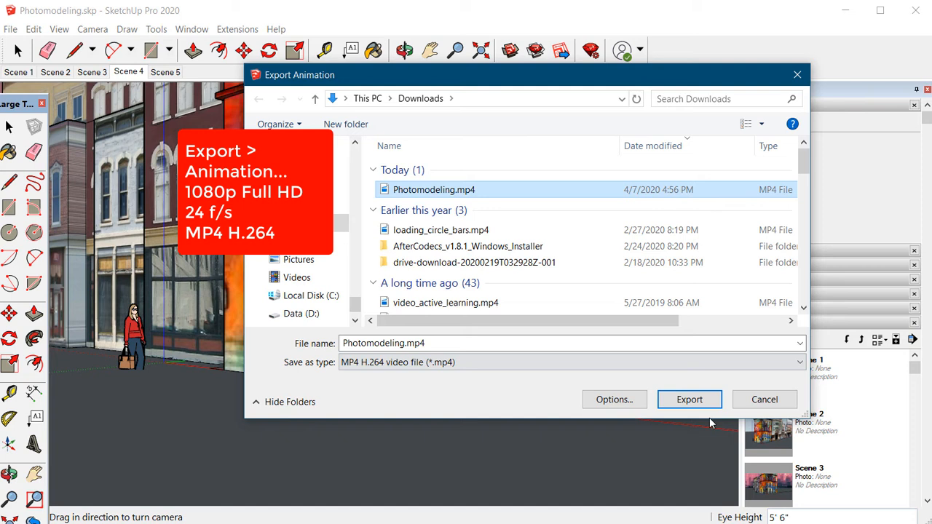
# Set the export resolution to 1080p Full HD and export the animation, overwriting the existing file.
pyautogui.click(614, 400)
pyautogui.click(411, 106)
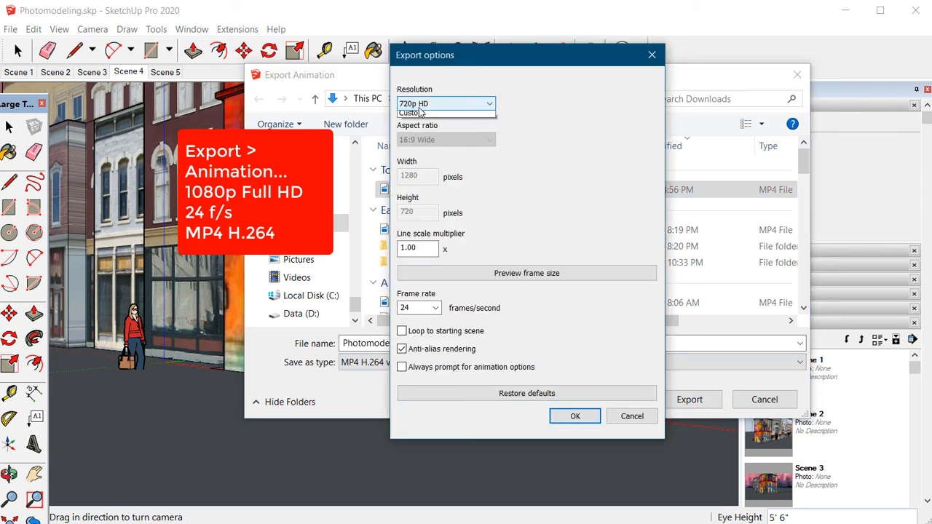
pyautogui.click(428, 115)
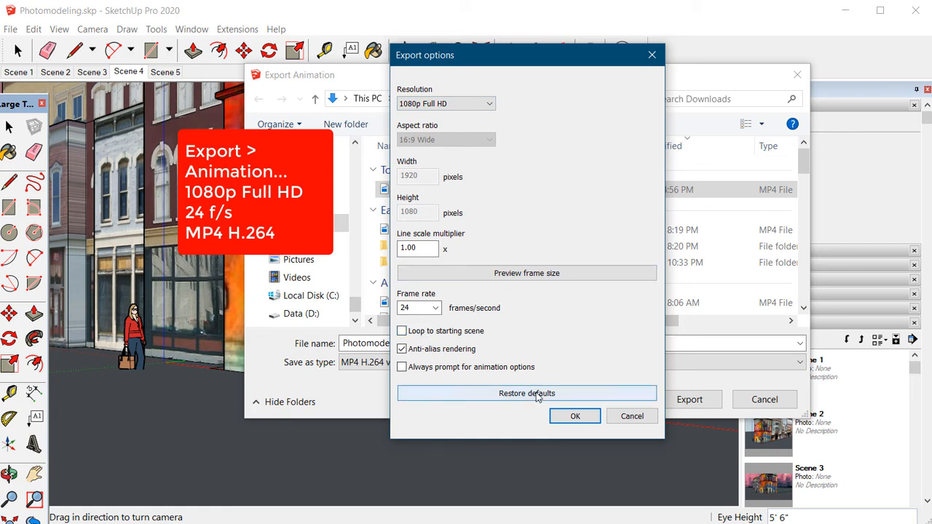
pyautogui.click(573, 418)
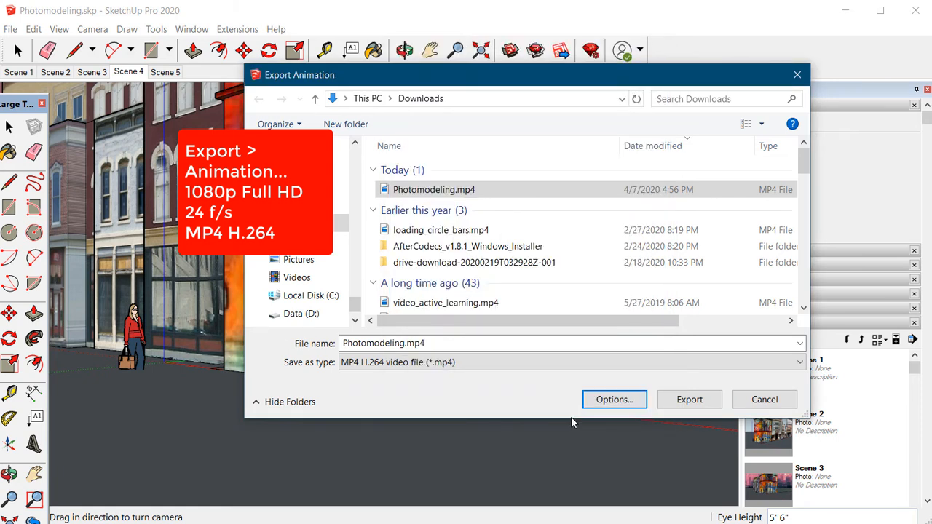
pyautogui.click(689, 399)
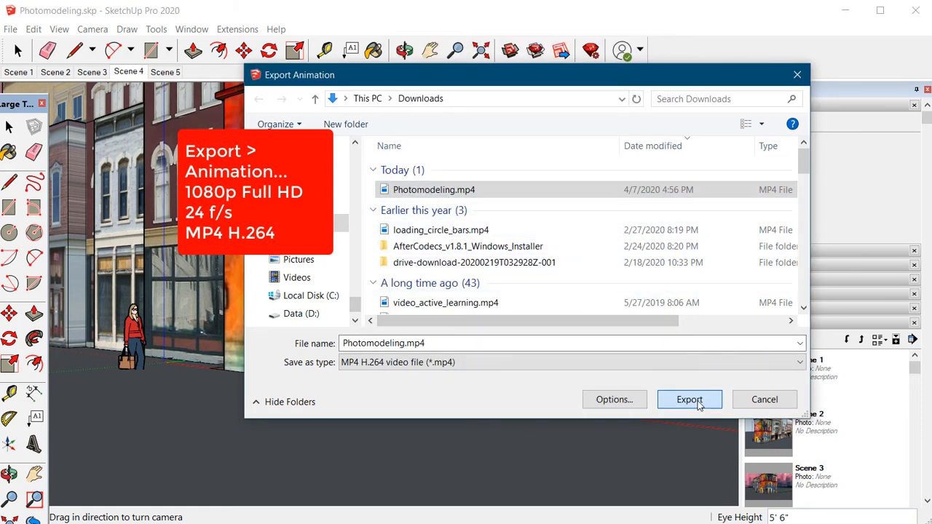
pyautogui.click(567, 281)
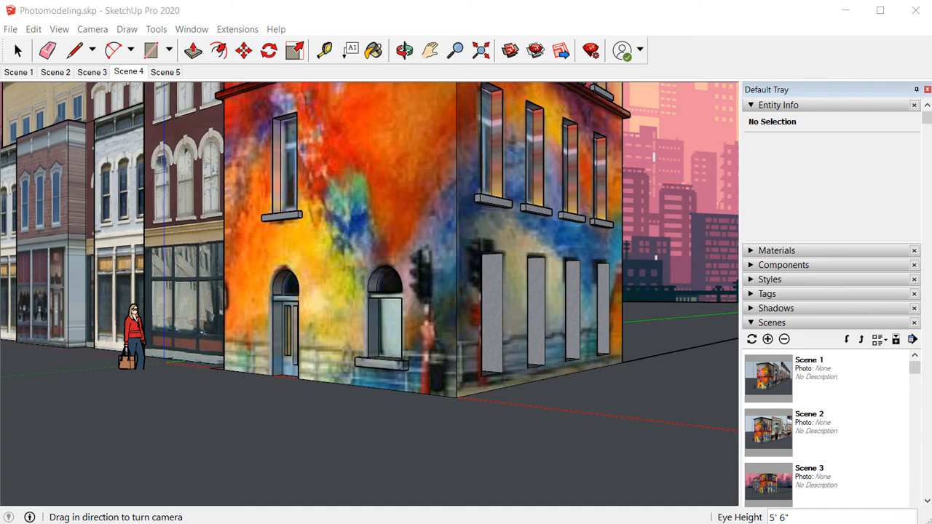
# Switch to the video player and play the exported Photomodeling video.
pyautogui.hotkey('alt', 'Tab')
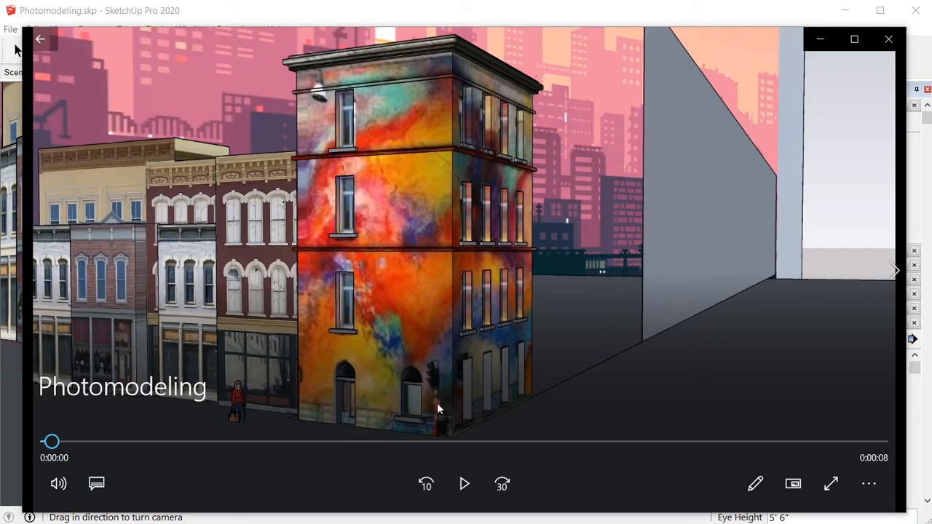
pyautogui.click(464, 483)
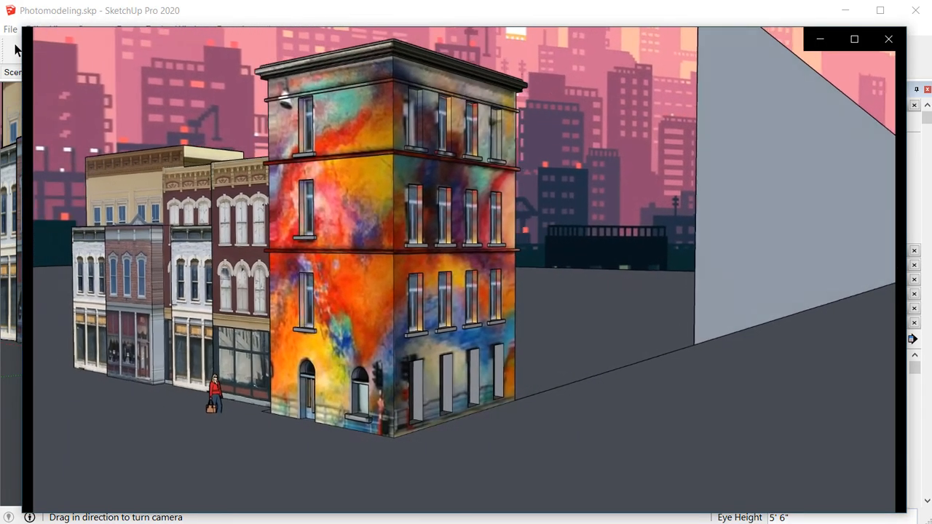